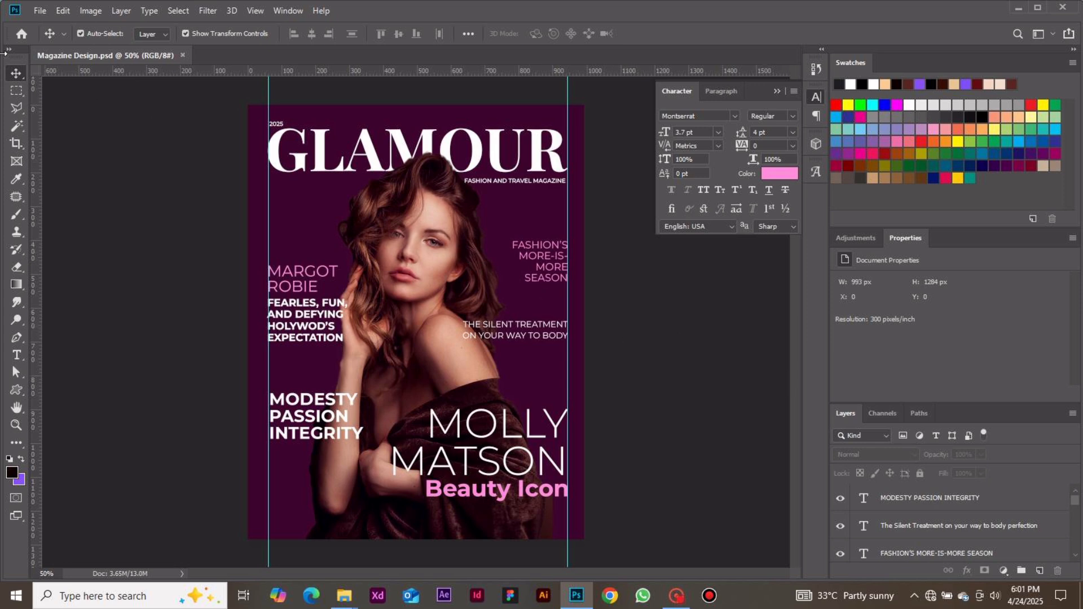
Create a new document 3.31 inches wide and 4.28 inches high at 300 pixels/inch in RGB color.
left_click(22, 35)
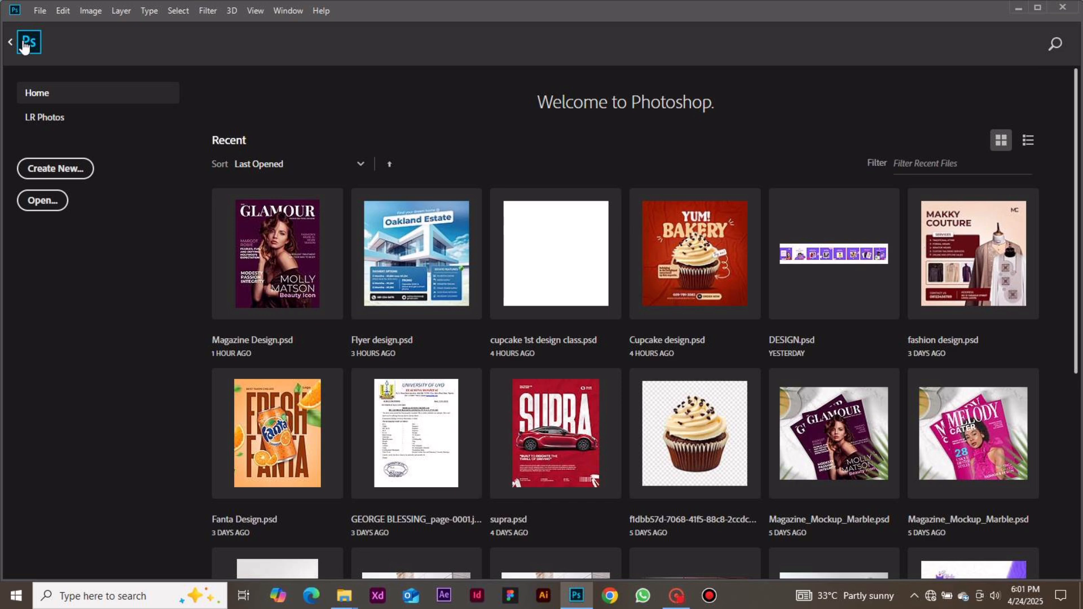
left_click(84, 170)
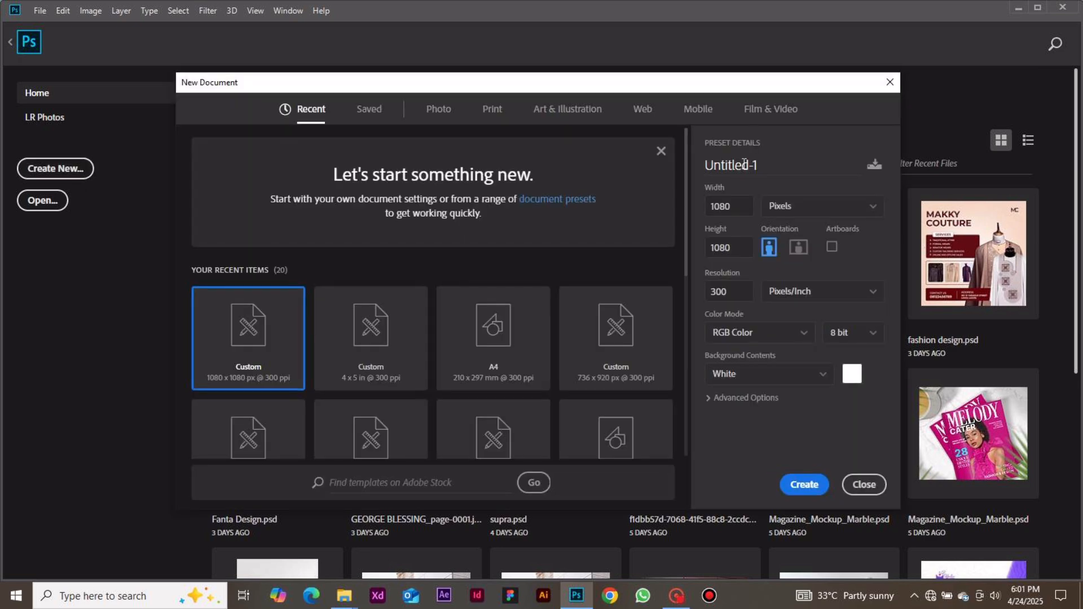
left_click(867, 206)
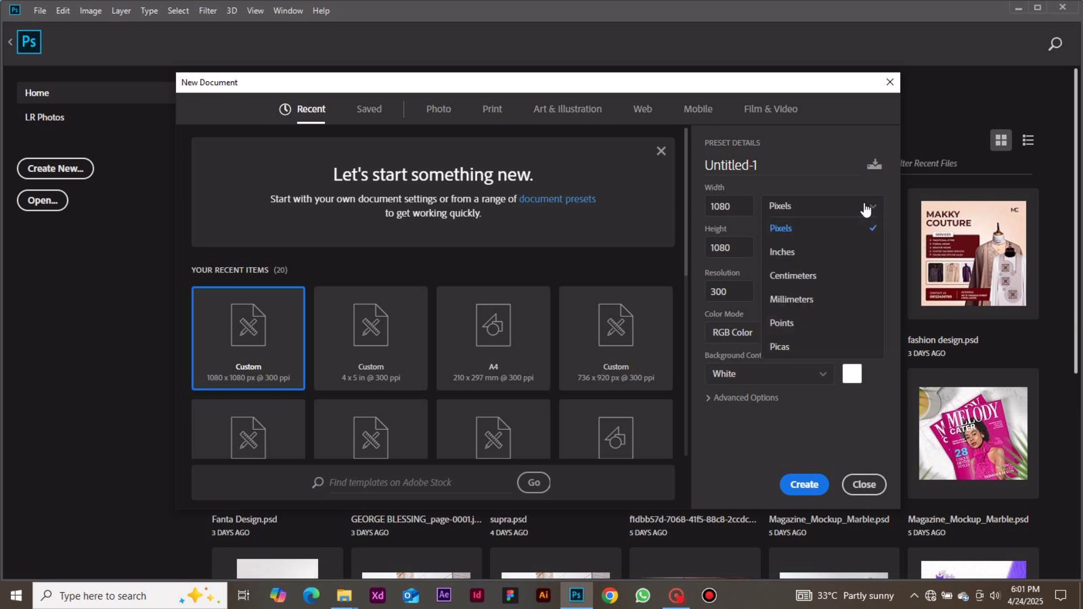
left_click(789, 252)
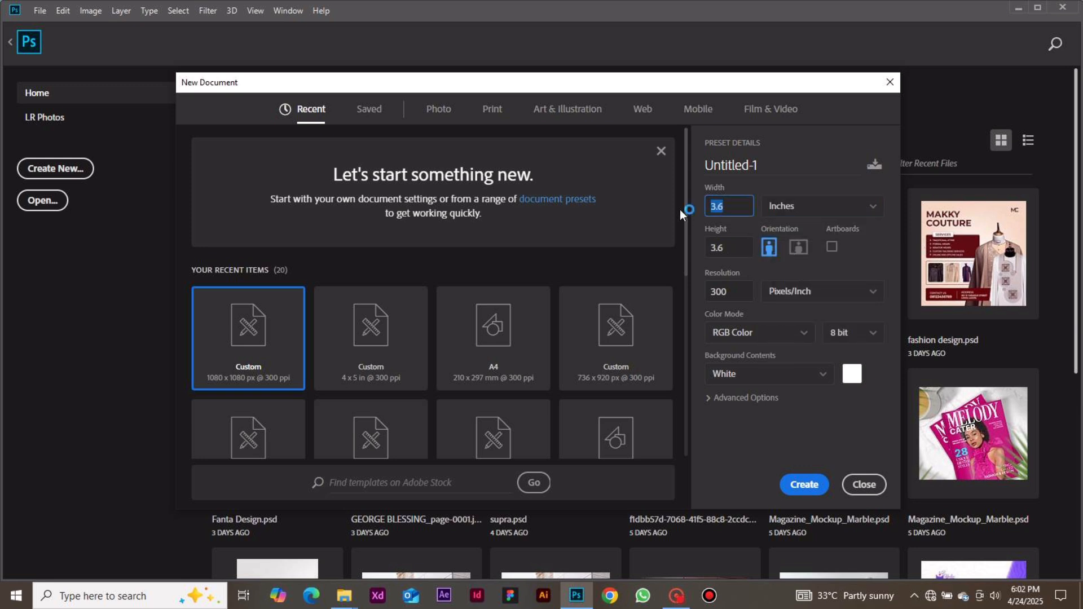
type("3.31")
left_click(739, 243)
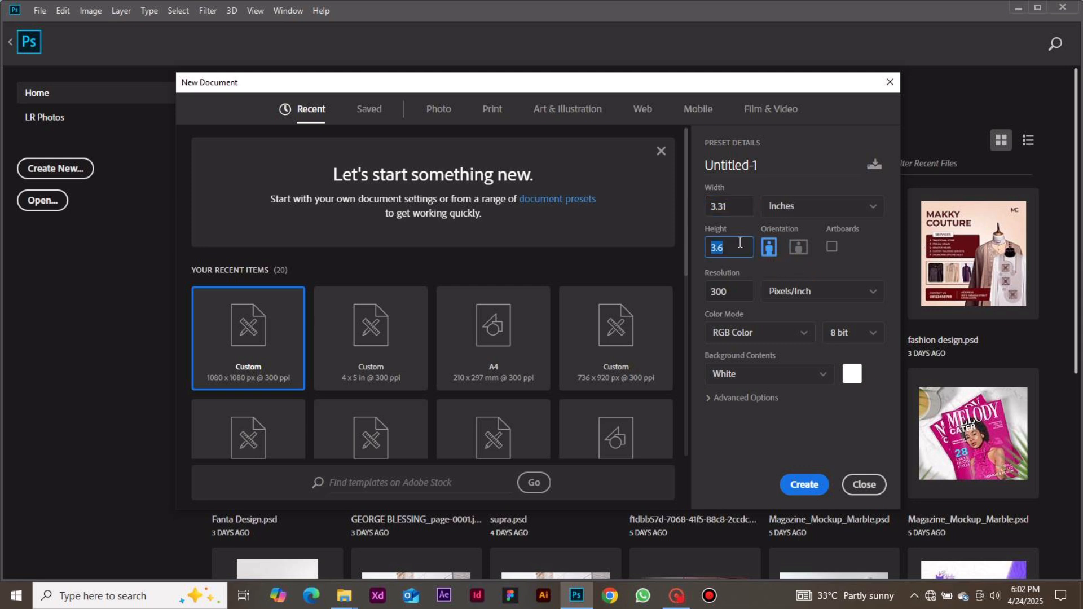
type("4.28")
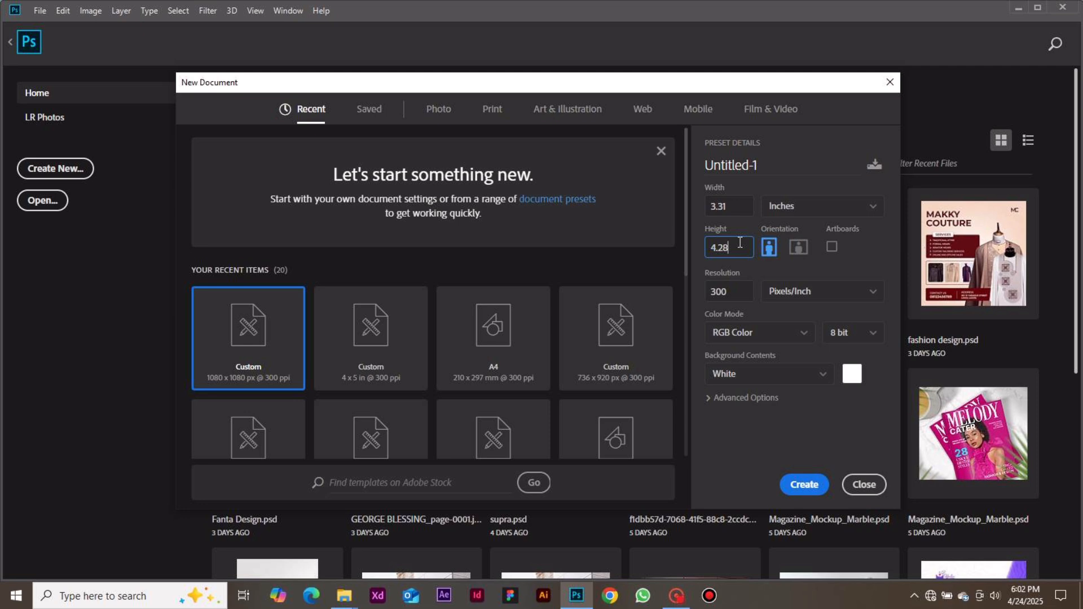
key("Return")
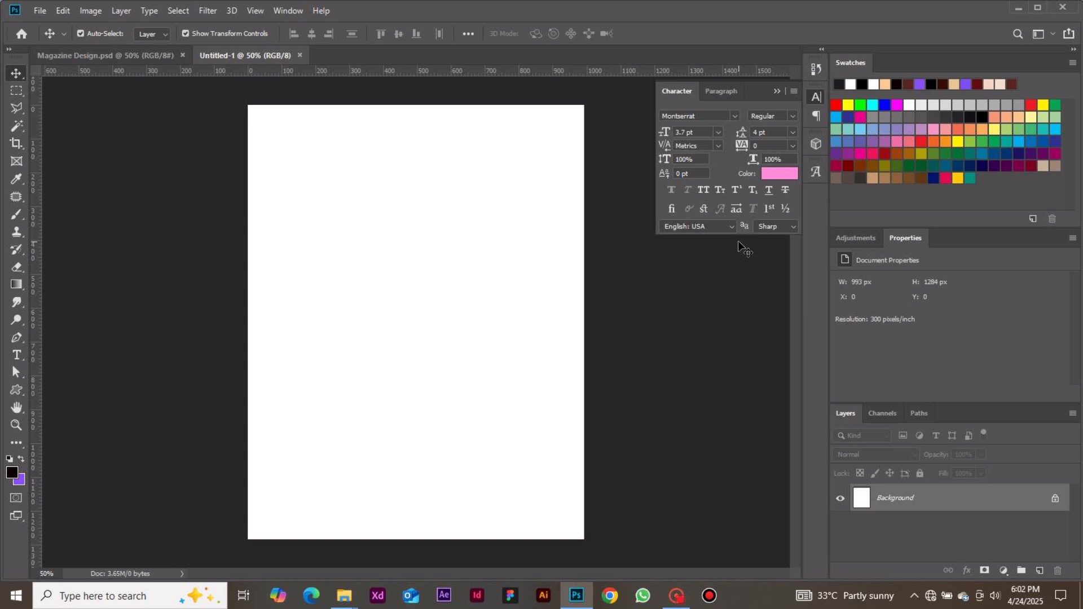
Draw a rectangle about 1039 × 1314 px that covers the whole canvas.
left_click(13, 392)
left_click(41, 391)
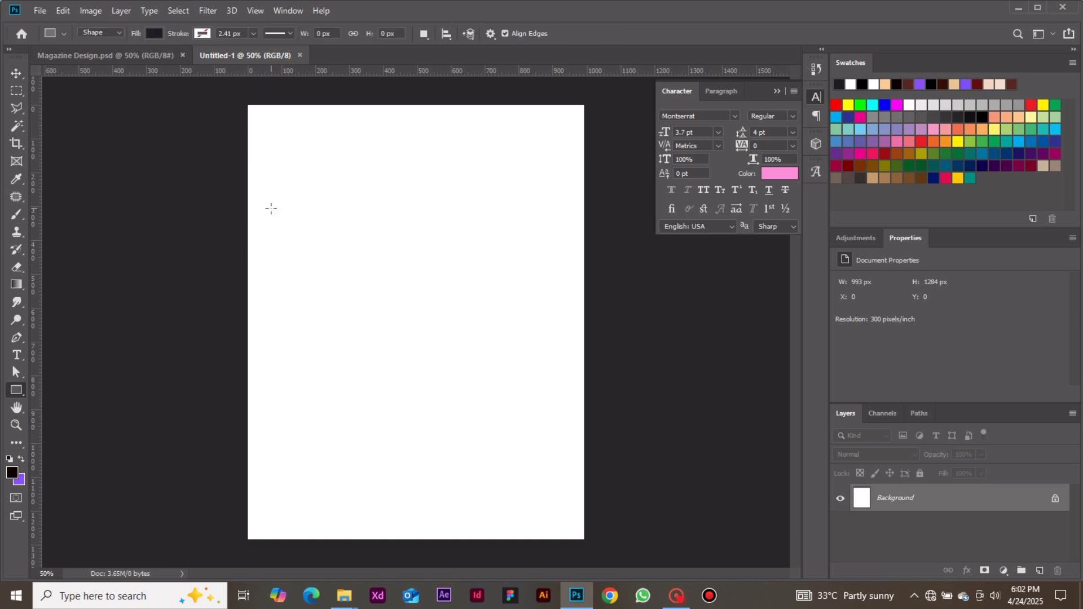
left_click_drag(238, 98, 588, 542)
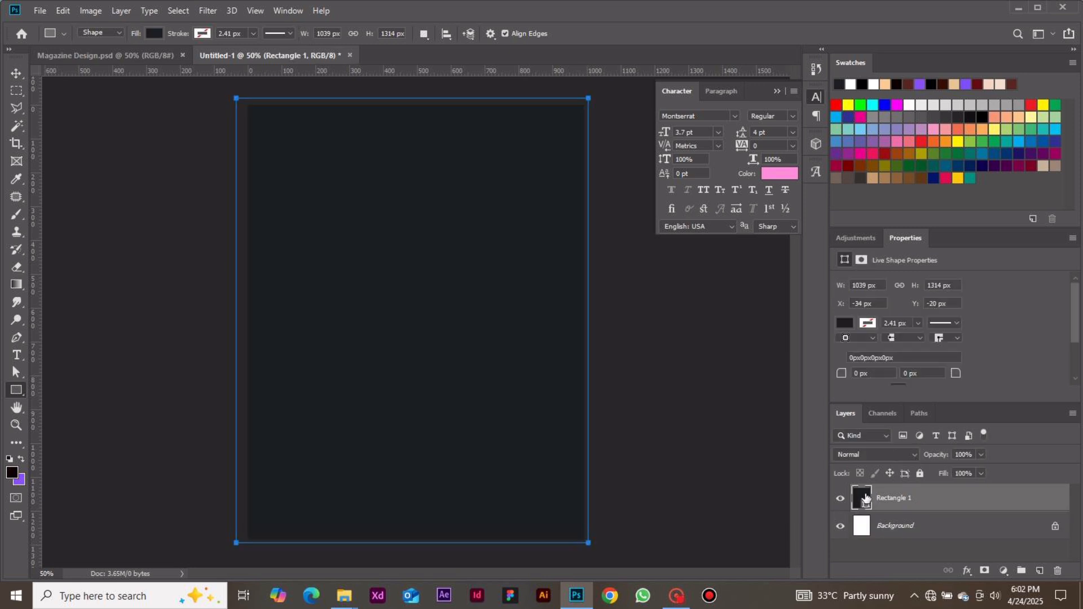
Set the rectangle's fill color to #3d052d and deselect the shape.
double_click(866, 498)
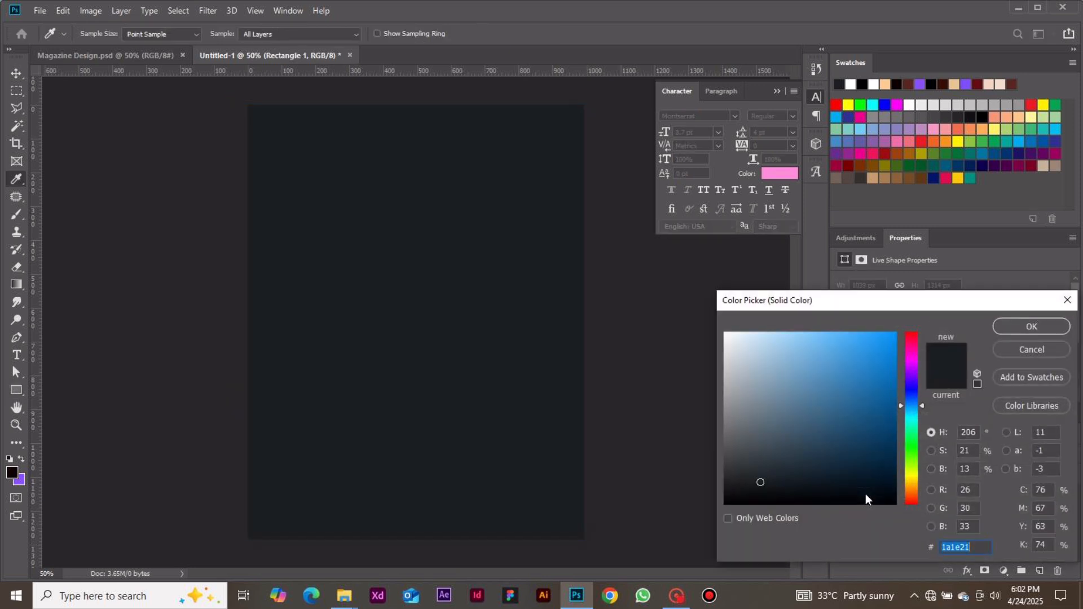
type("3")
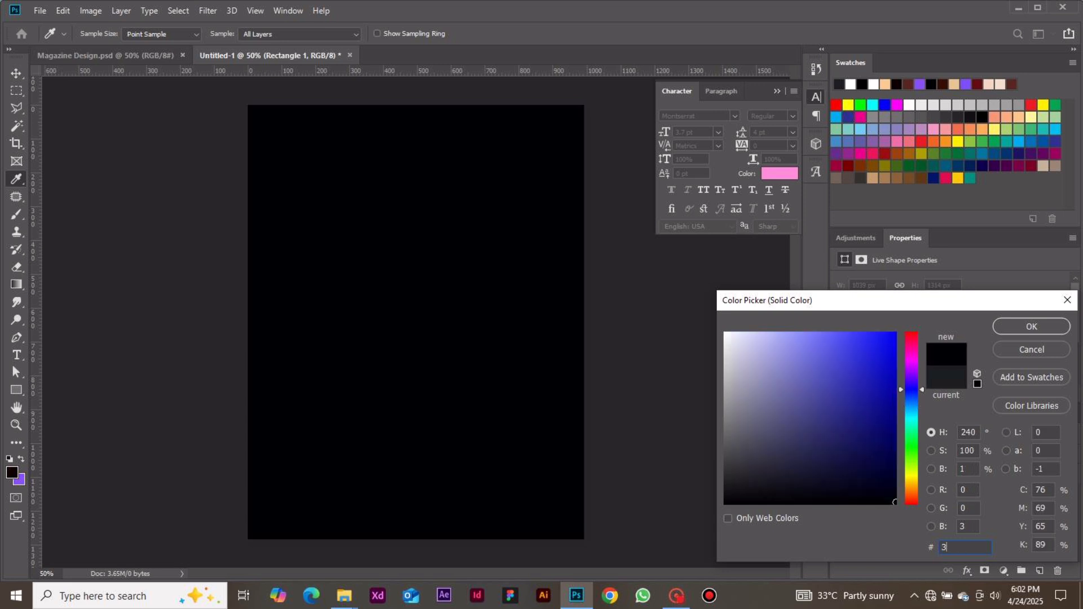
type("d0")
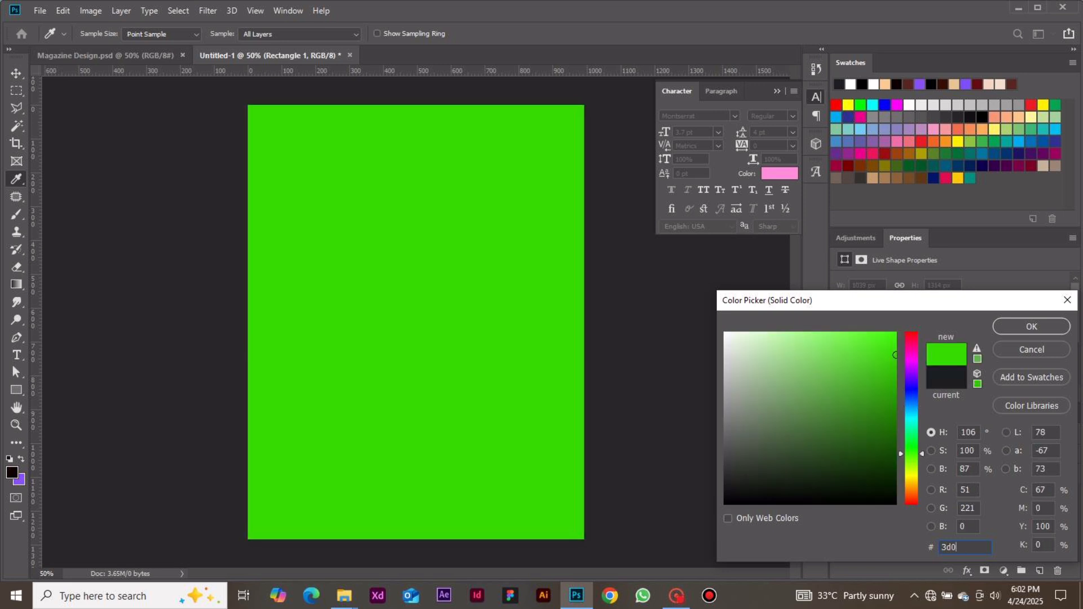
type("52d")
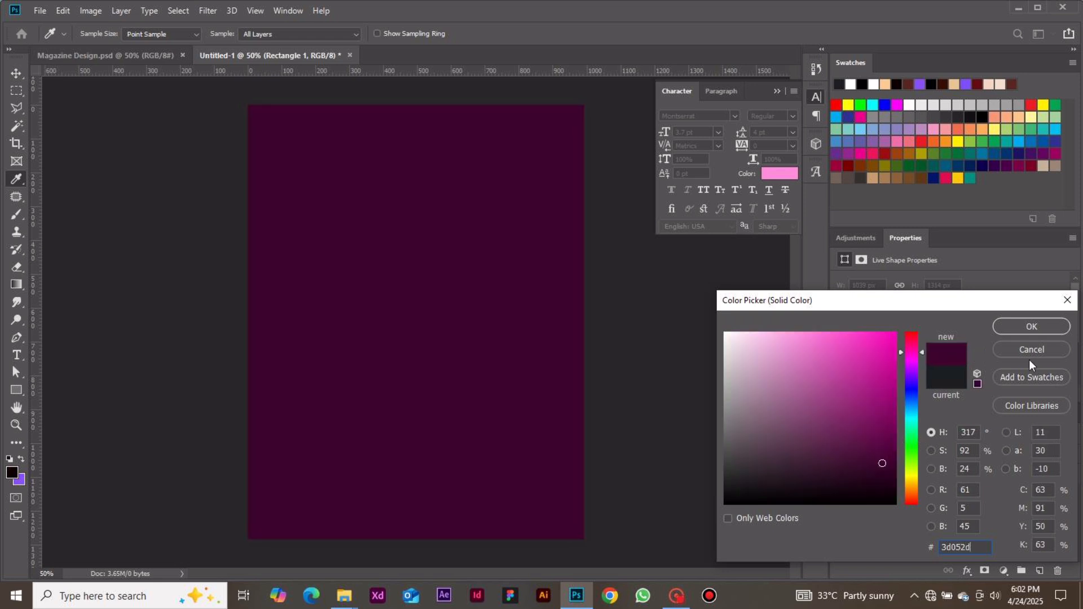
left_click(1025, 327)
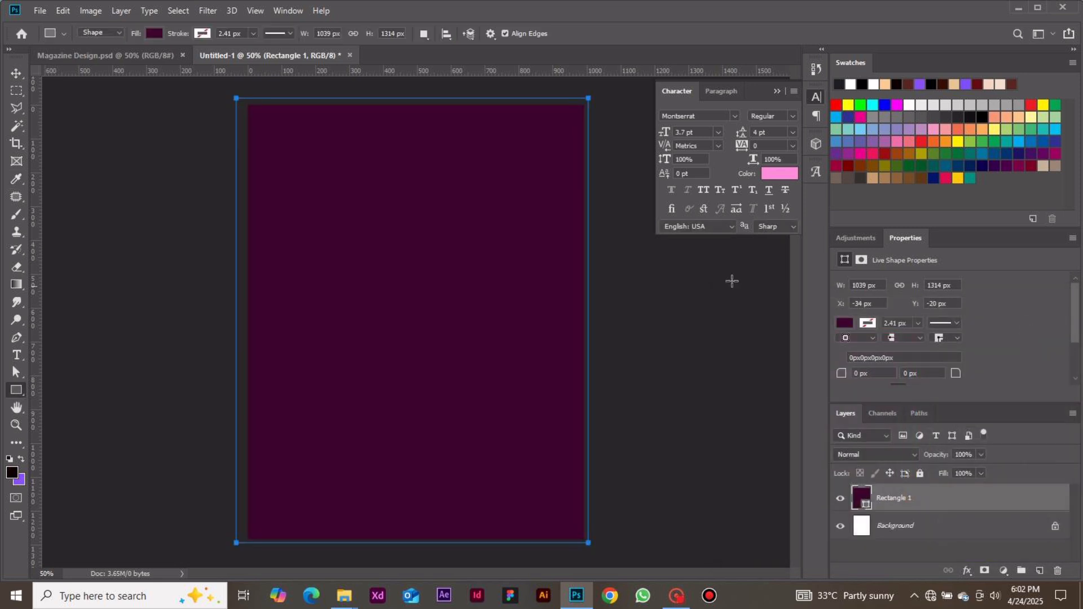
left_click(17, 73)
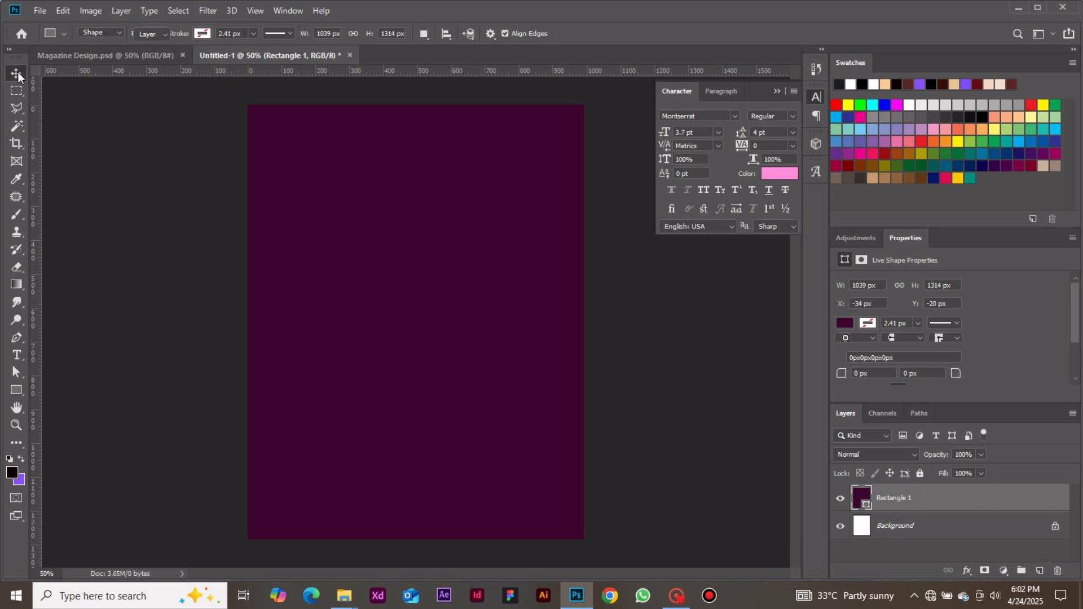
left_click(81, 151)
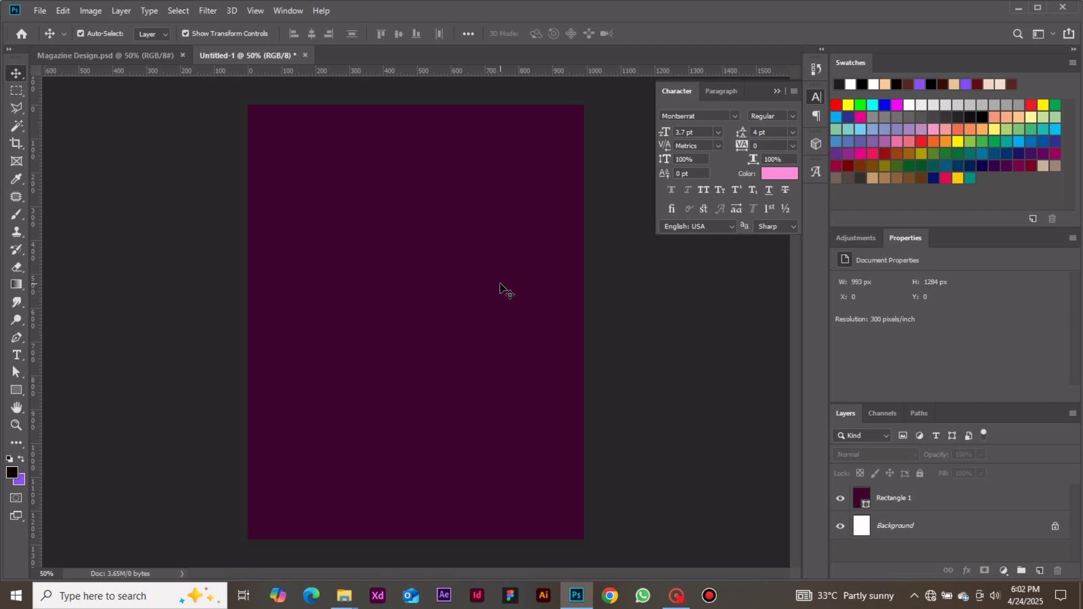
Add a point text layer reading GLAMOUR on the canvas.
key("t")
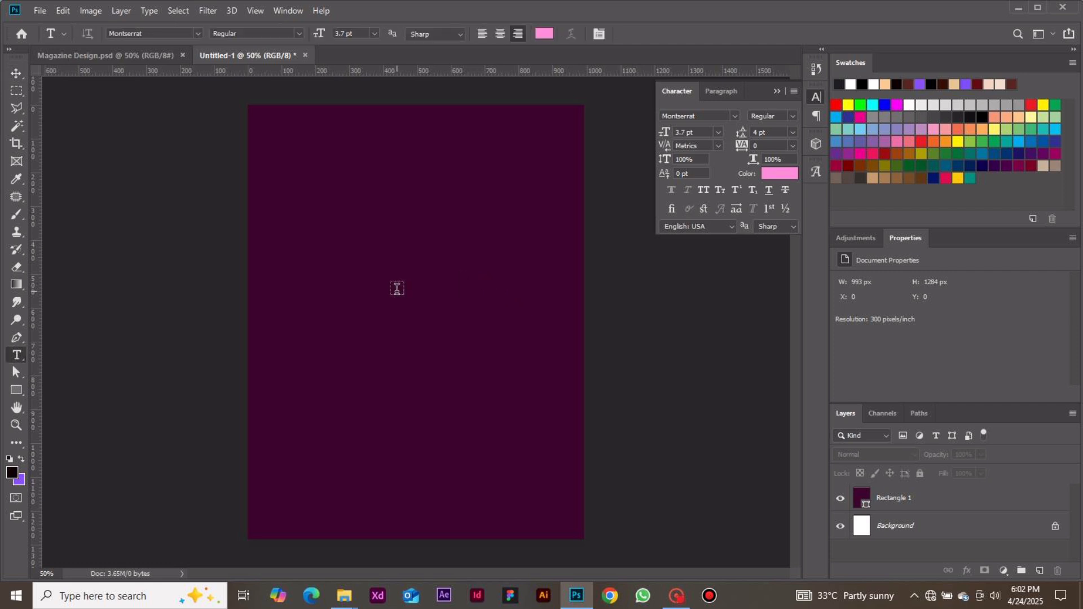
left_click(397, 289)
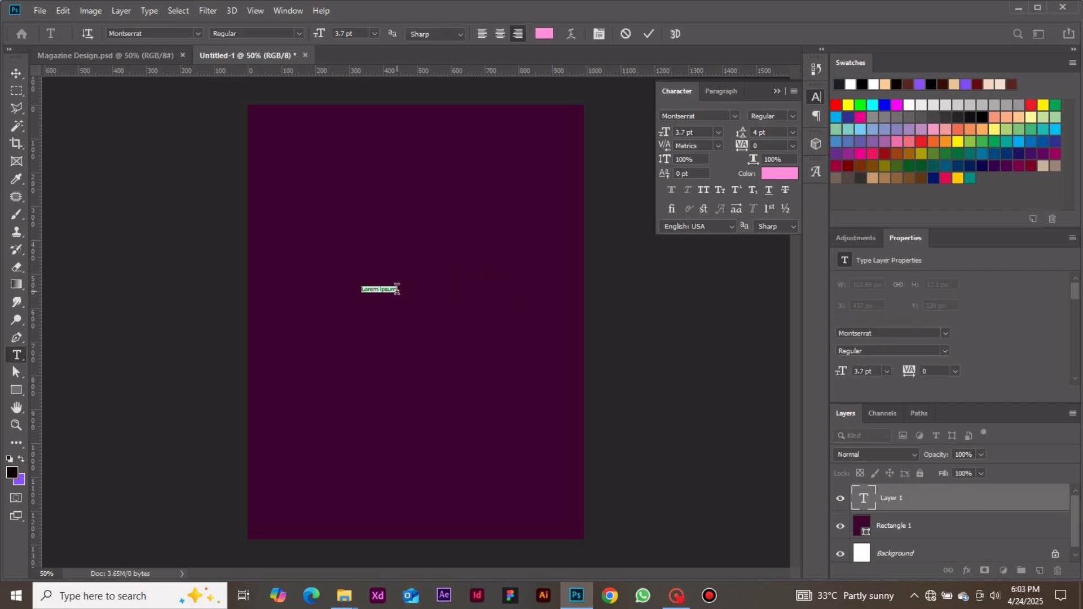
type("GLAMOUR")
left_click(17, 73)
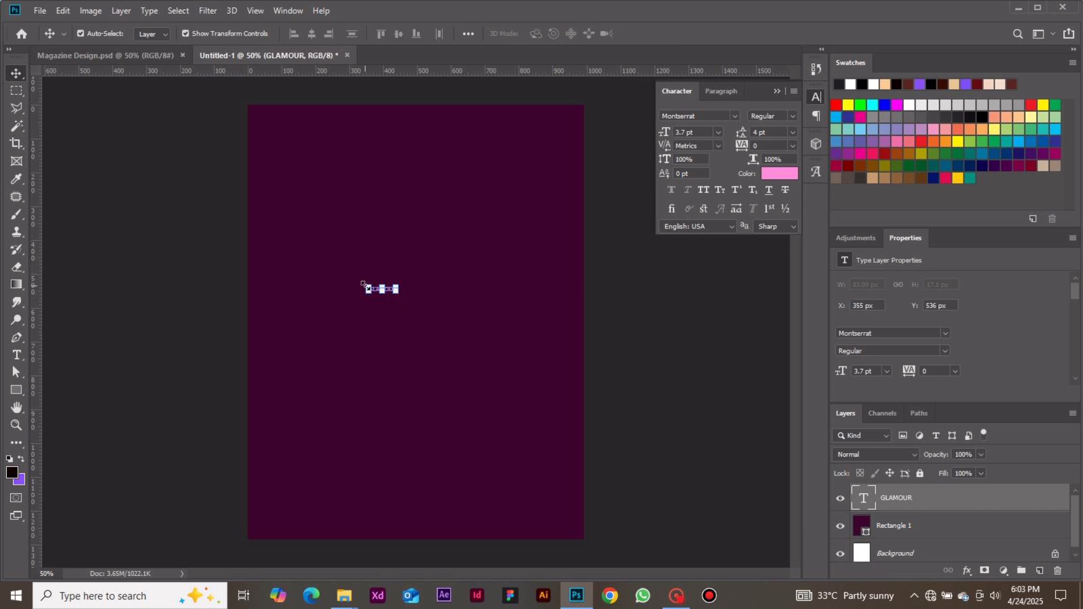
Set the GLAMOUR text's font to Playfair Display in the Bold style.
left_click(735, 116)
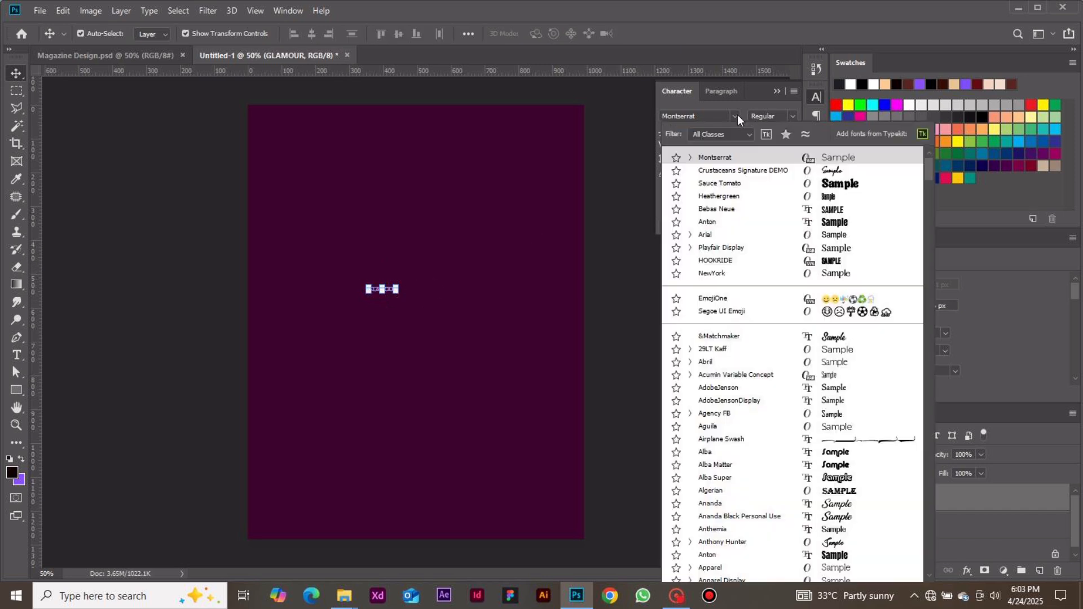
key("Down")
left_click(730, 247)
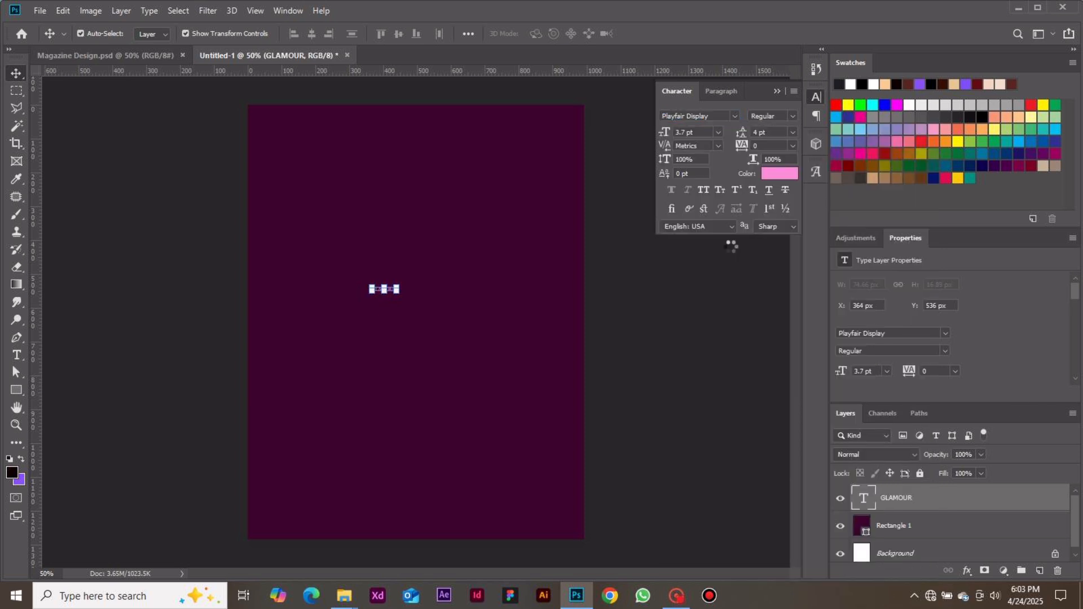
left_click(793, 116)
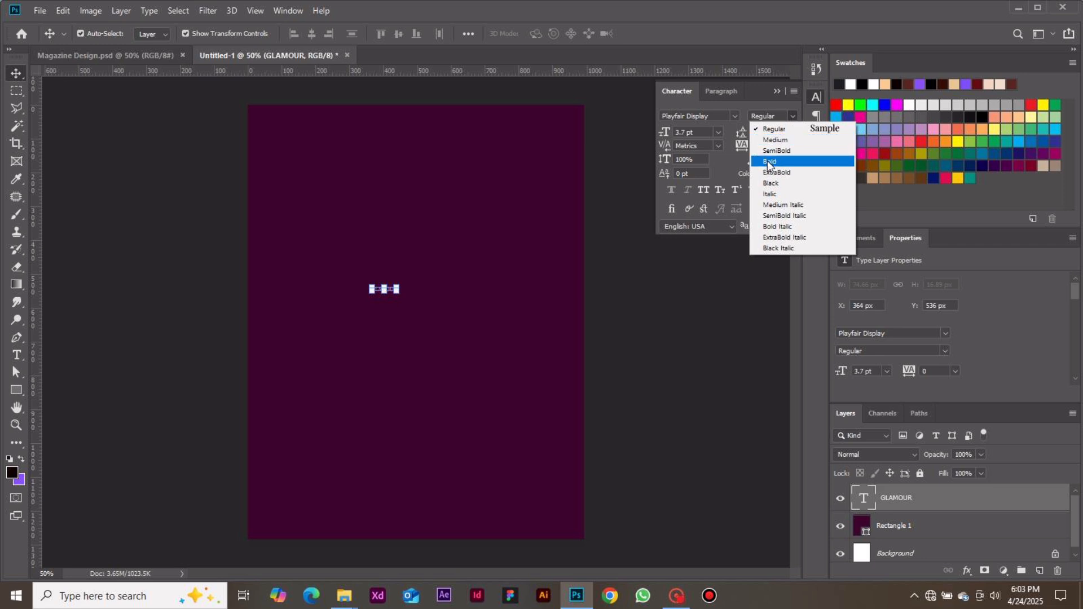
left_click(768, 163)
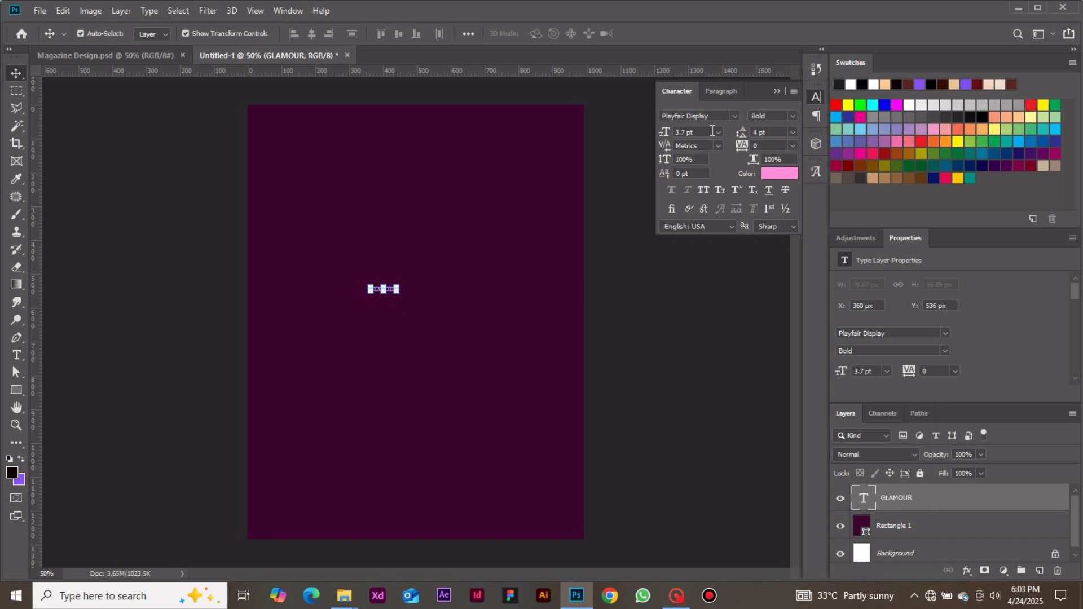
Set the GLAMOUR text's size to 42 pt and move it to the top of the page as the masthead.
left_click(718, 132)
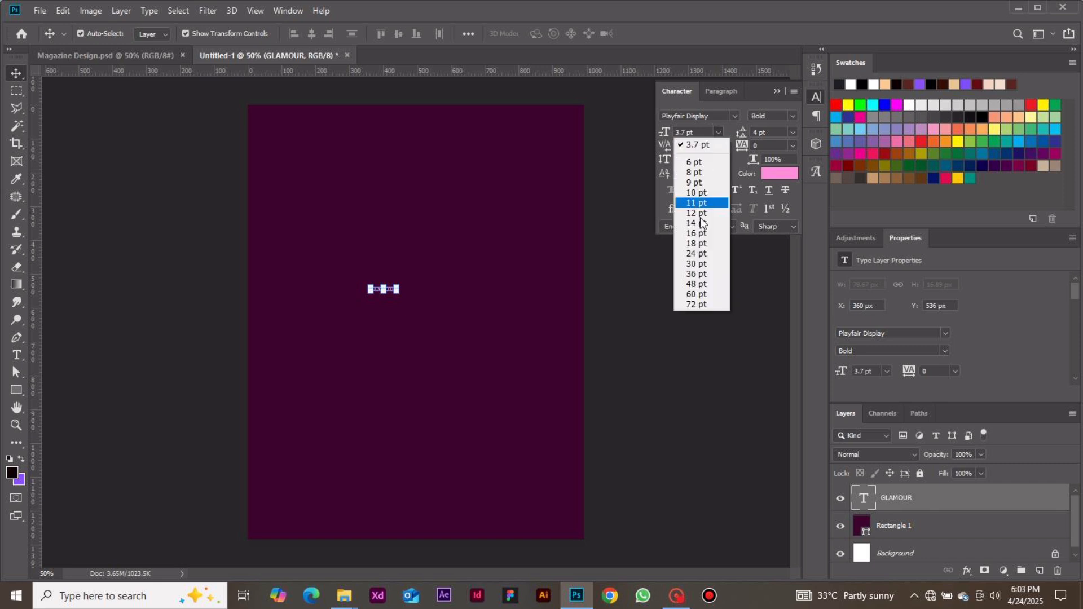
left_click(700, 284)
double_click(685, 134)
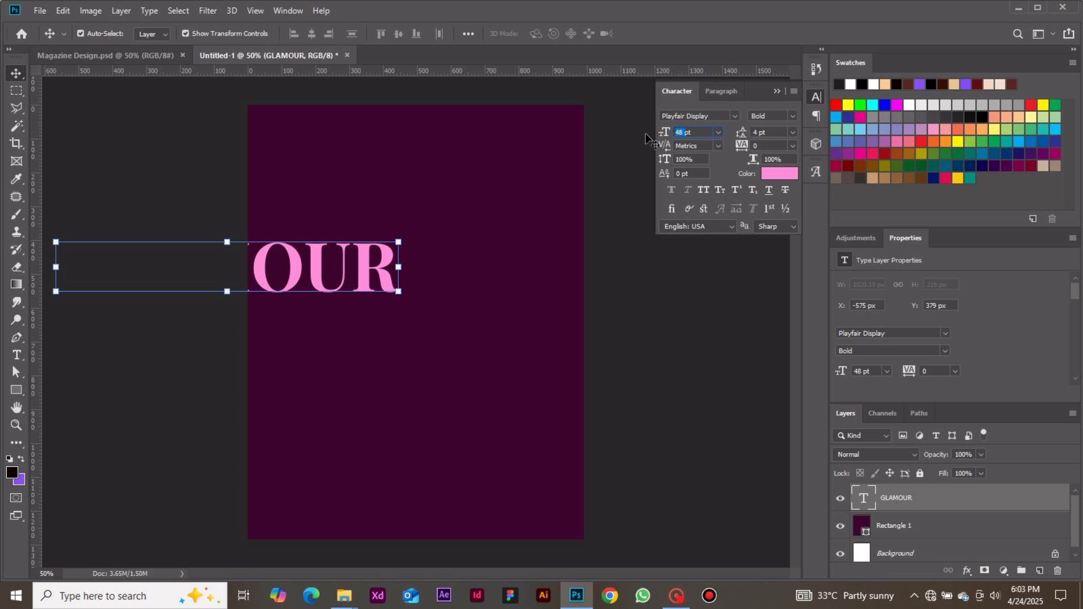
type("42")
key("Return")
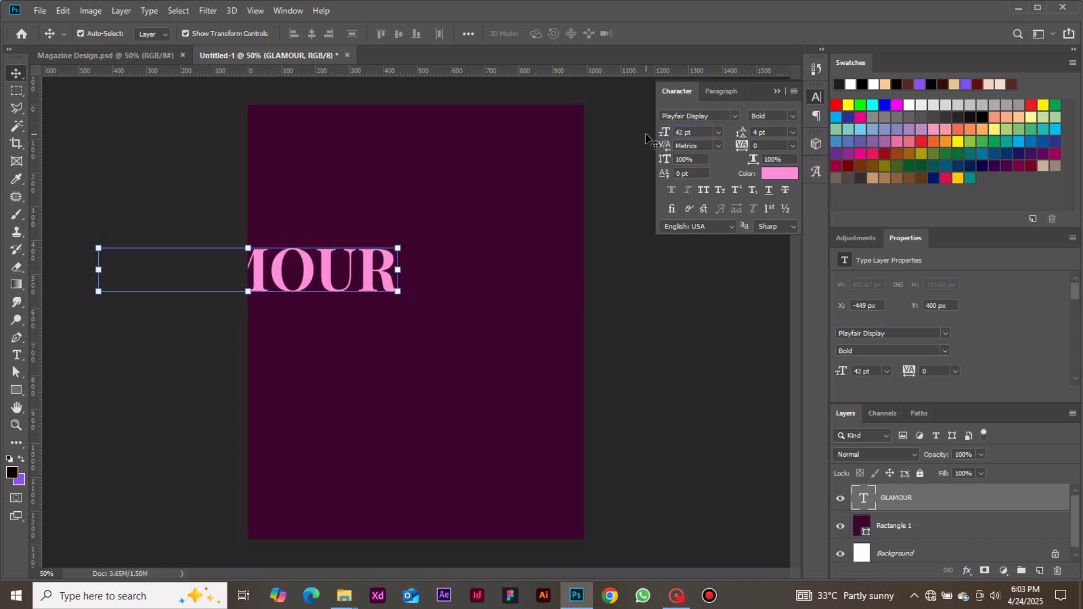
left_click_drag(344, 269, 506, 148)
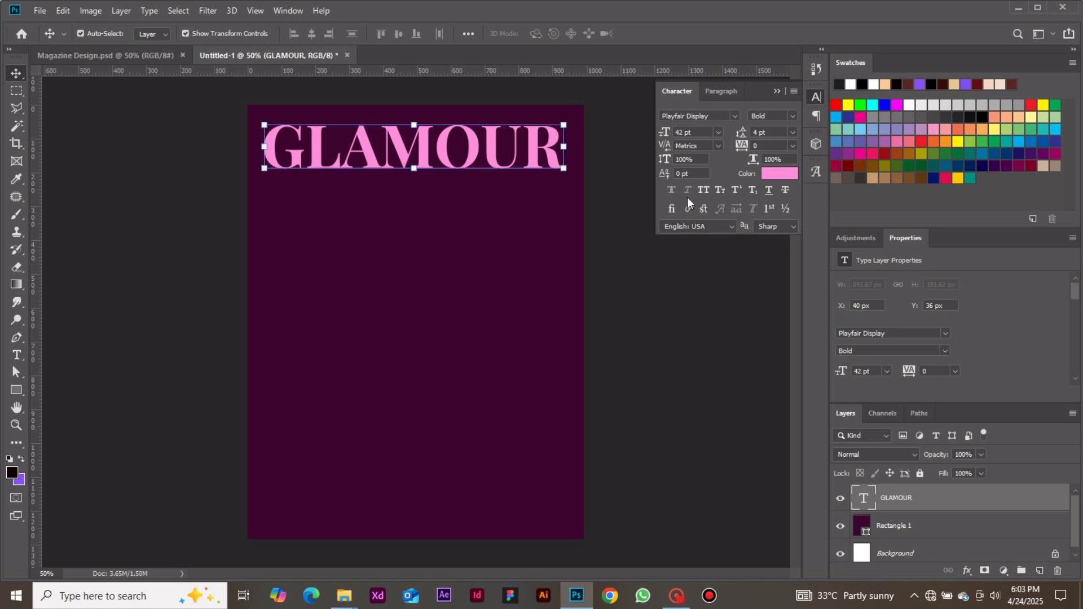
Change the GLAMOUR text color to white (#ffffff).
left_click(779, 173)
left_click(725, 333)
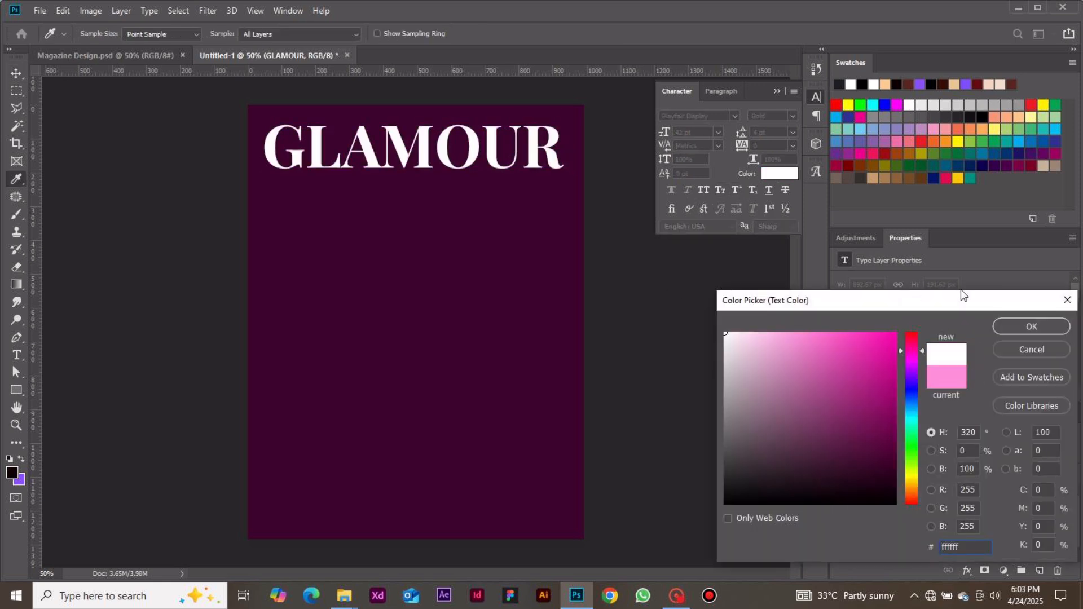
left_click(1004, 327)
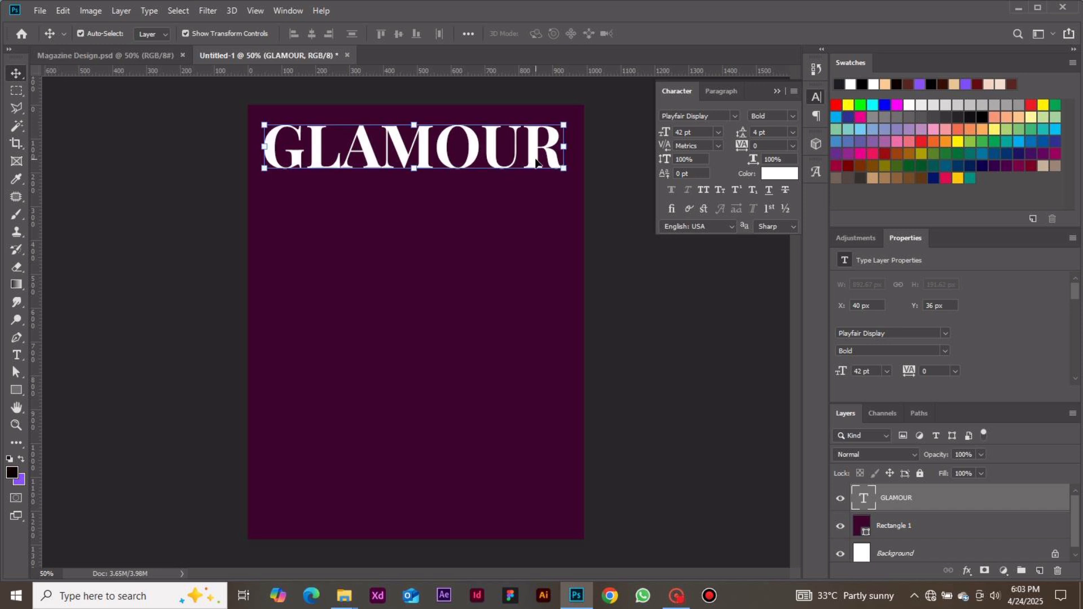
left_click(633, 259)
Center the GLAMOUR title horizontally on the canvas and clear the selection.
left_click(491, 161)
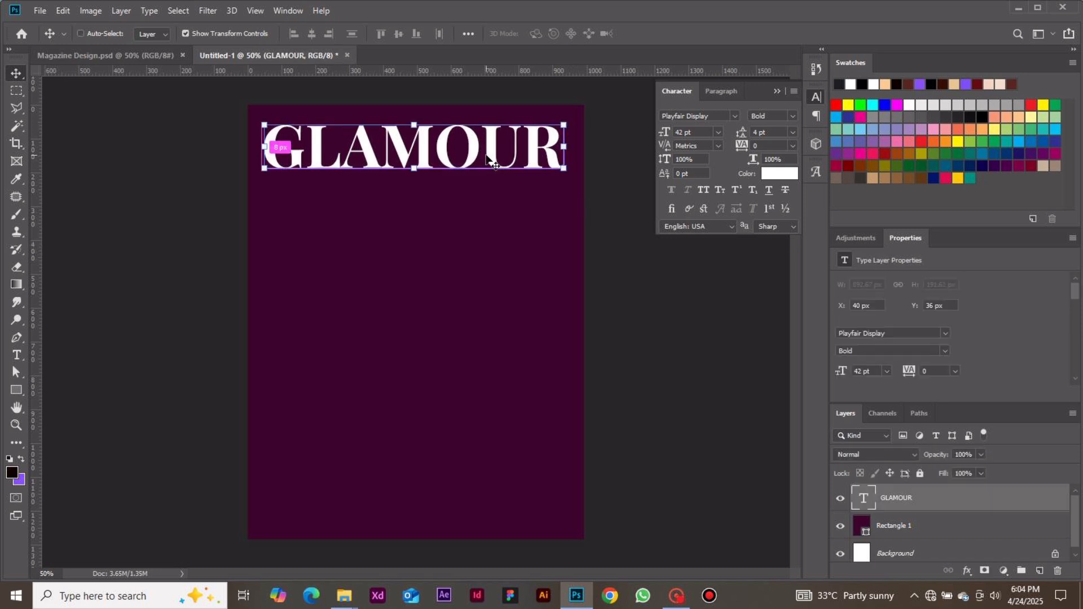
key("ctrl+a")
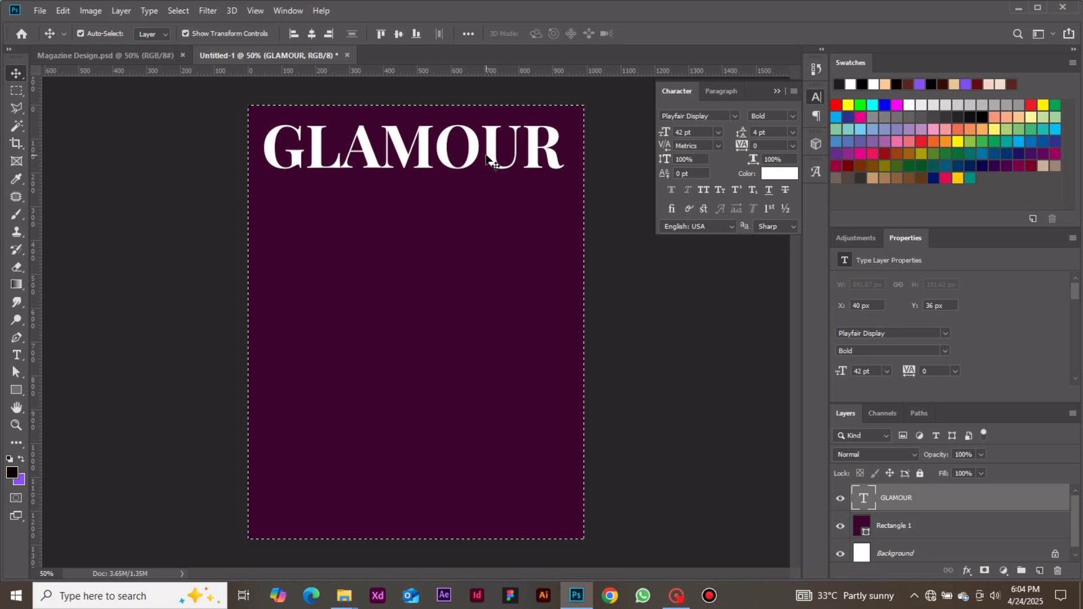
left_click(310, 35)
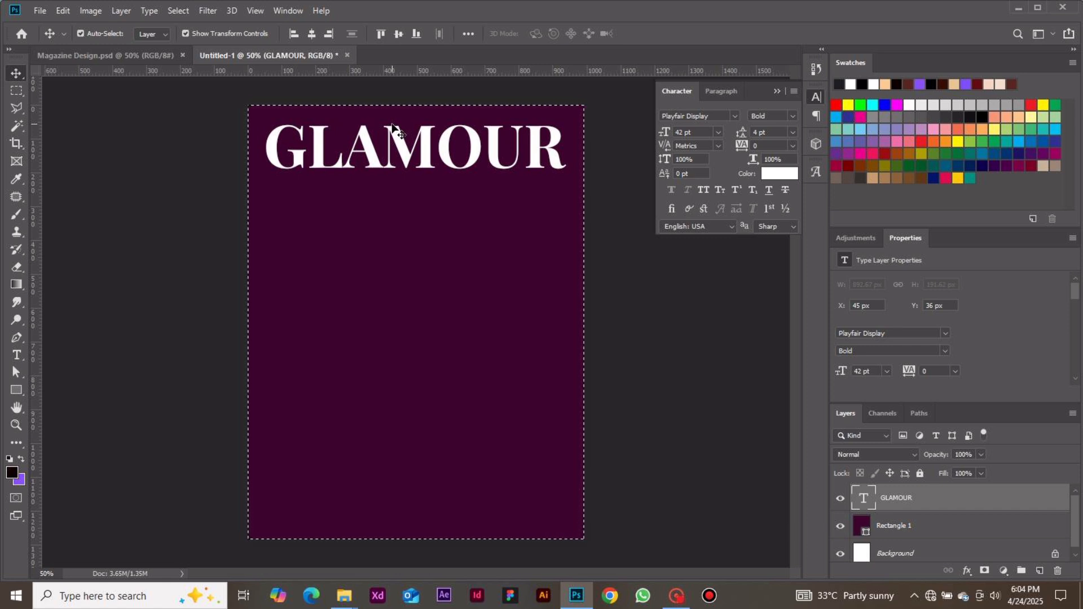
key("ctrl")
key("ctrl+d")
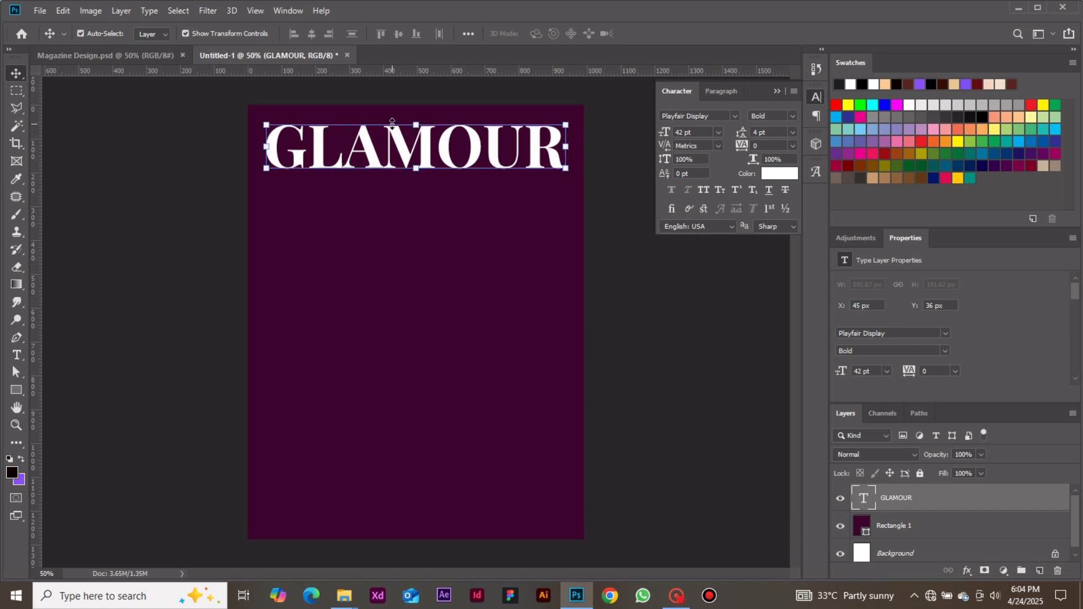
left_click(629, 311)
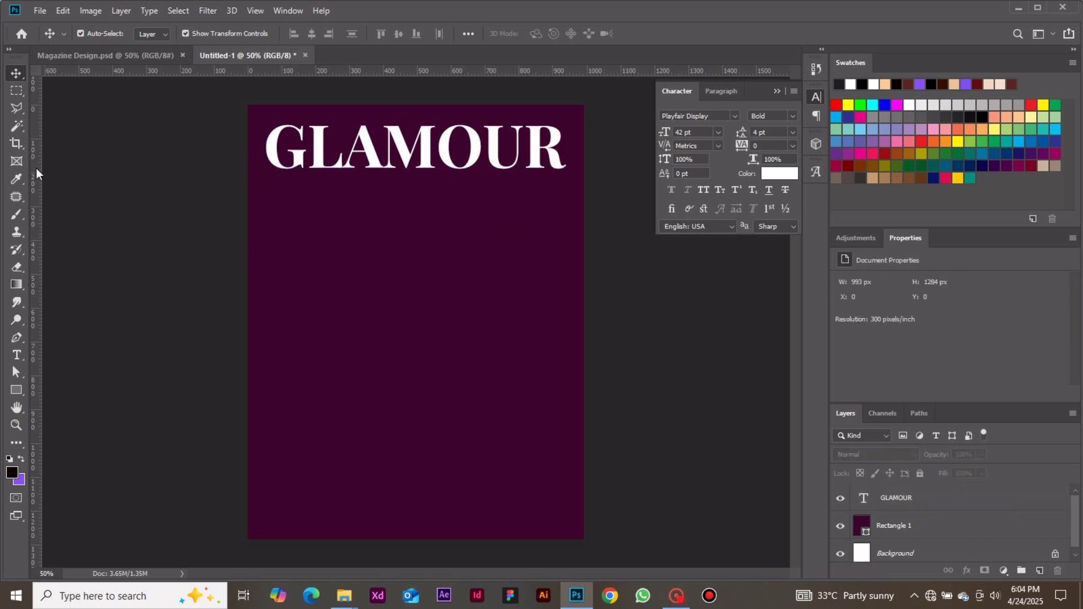
Add vertical guides at the left and right edges of the GLAMOUR title and nudge the title slightly down.
left_click_drag(35, 170, 266, 211)
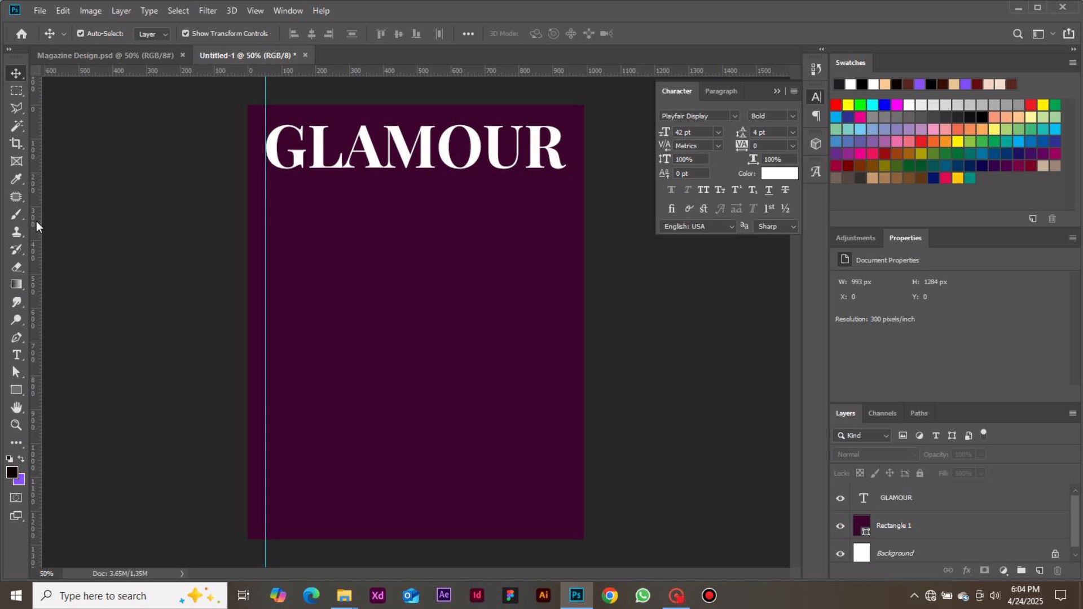
left_click_drag(36, 221, 566, 226)
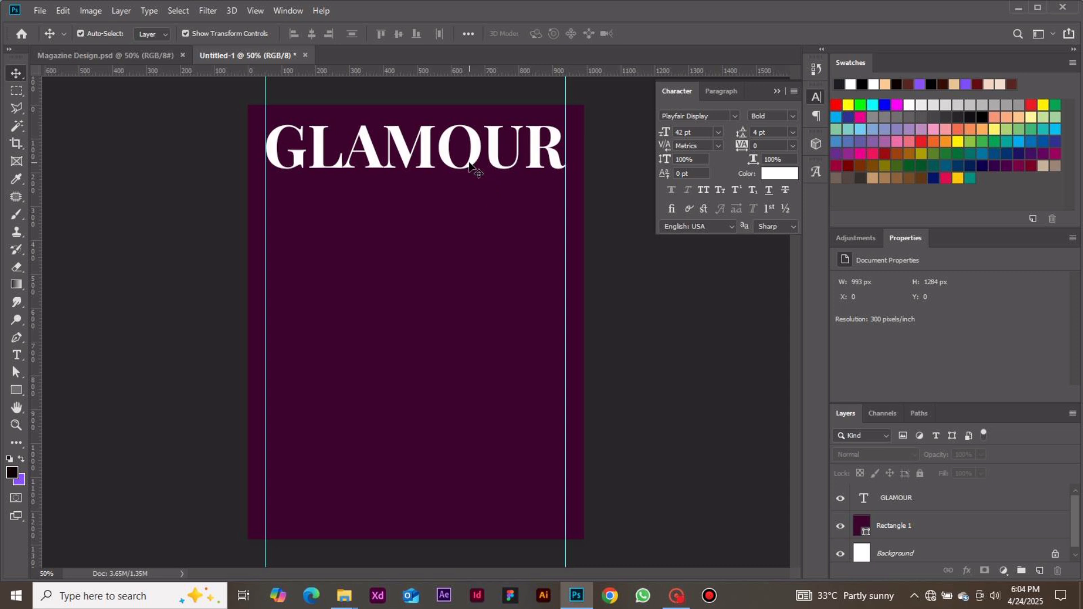
left_click_drag(473, 165, 470, 168)
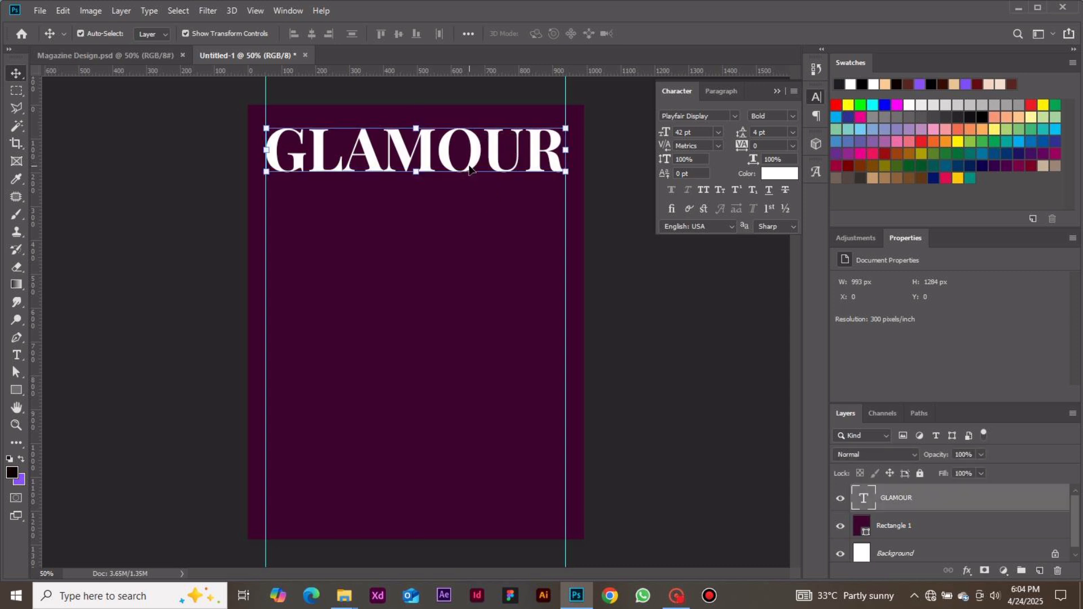
left_click(178, 207)
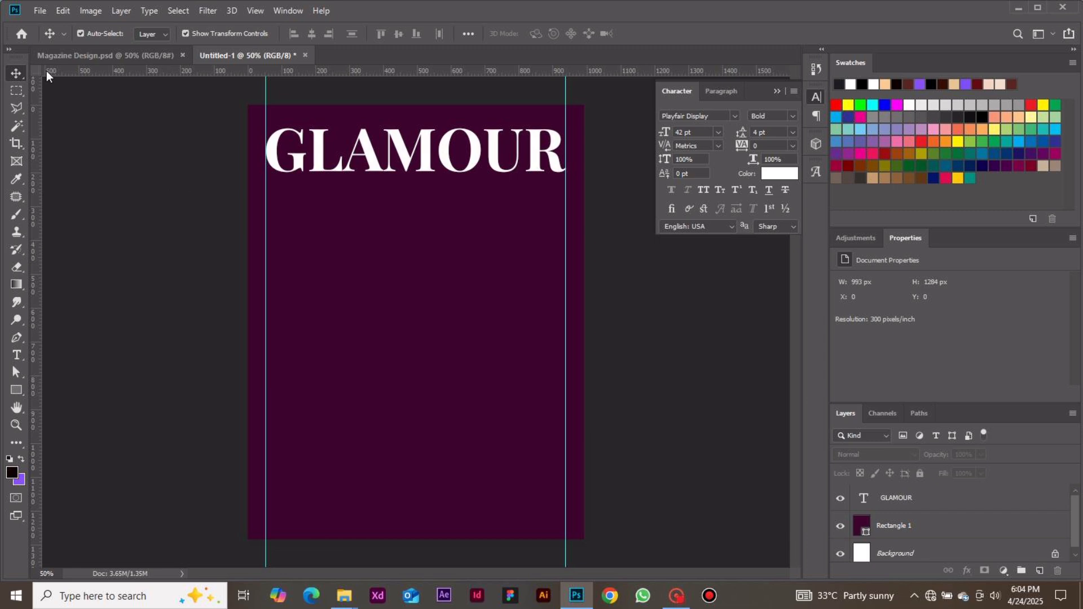
Place the image "10 Cool Hand Poses for Portraits" as an embedded object on the cover.
left_click(41, 11)
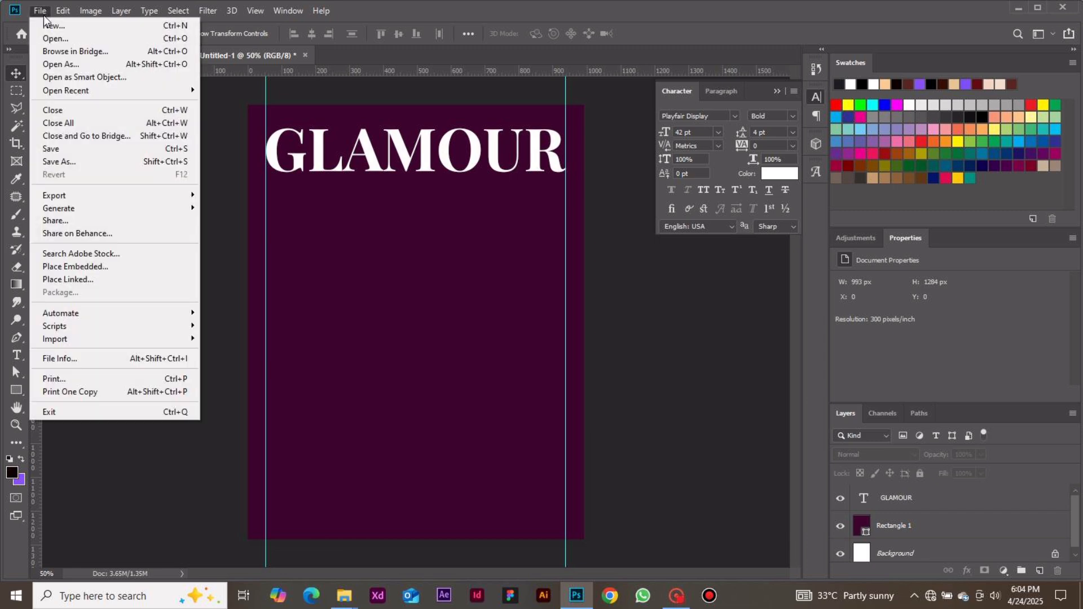
left_click(134, 267)
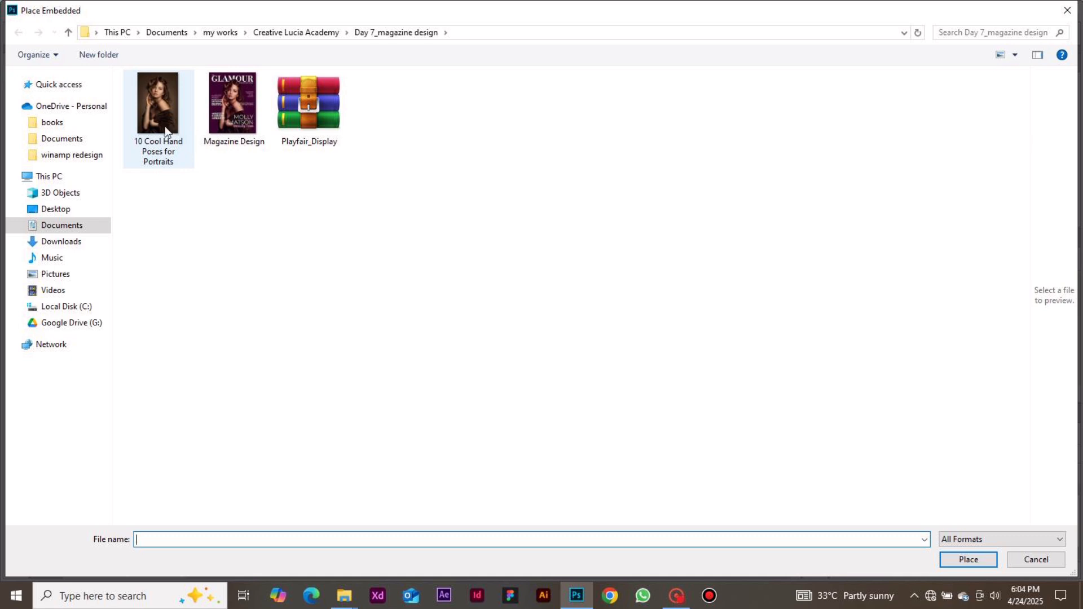
double_click(158, 107)
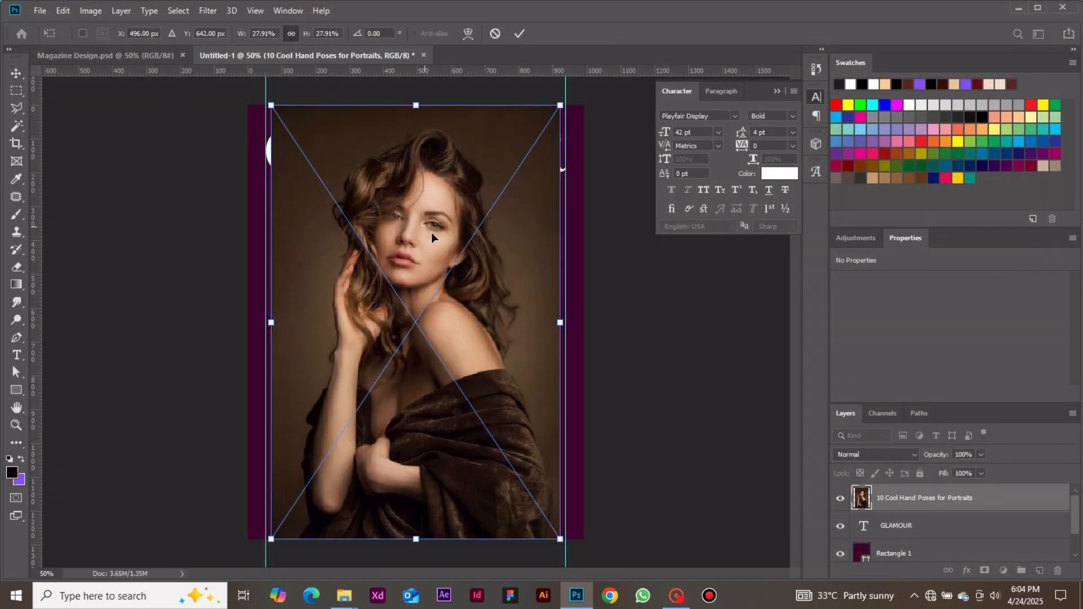
left_click(519, 35)
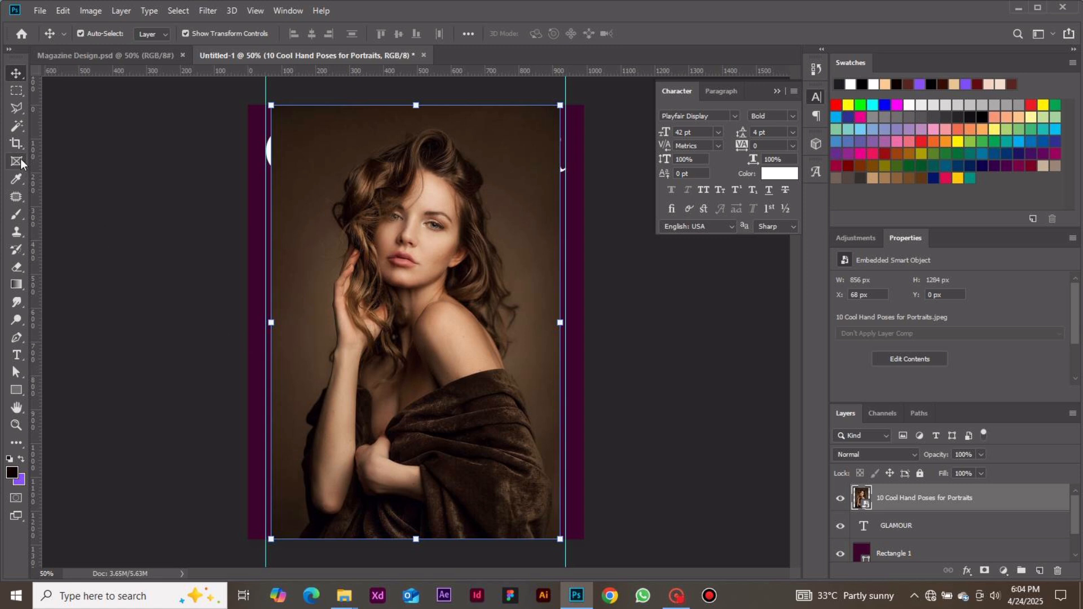
Cut the woman out of the portrait's background using Select Subject and a layer mask.
left_click(17, 126)
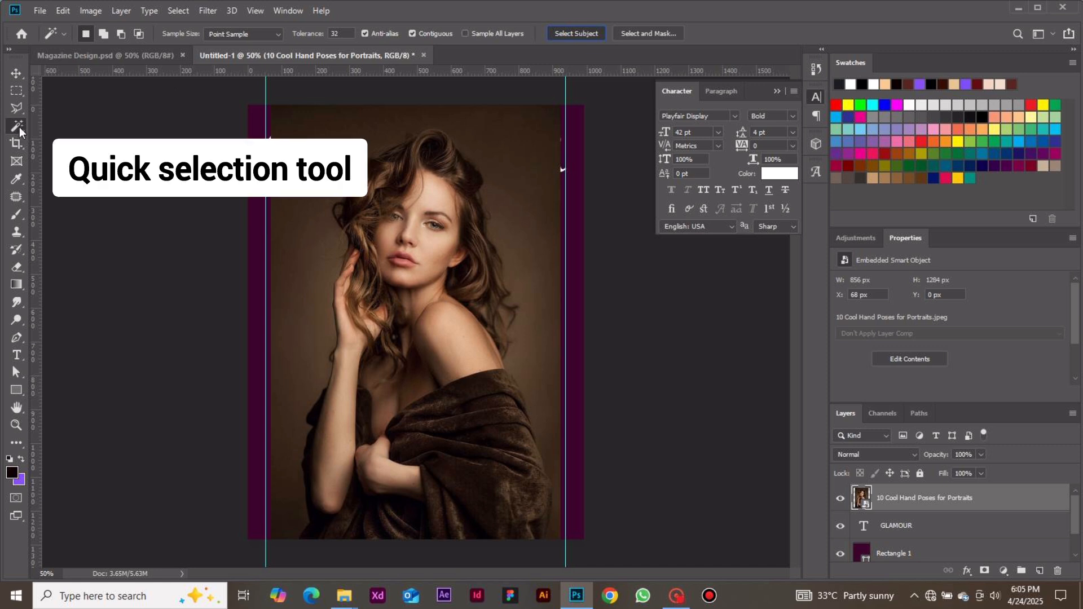
left_click(576, 33)
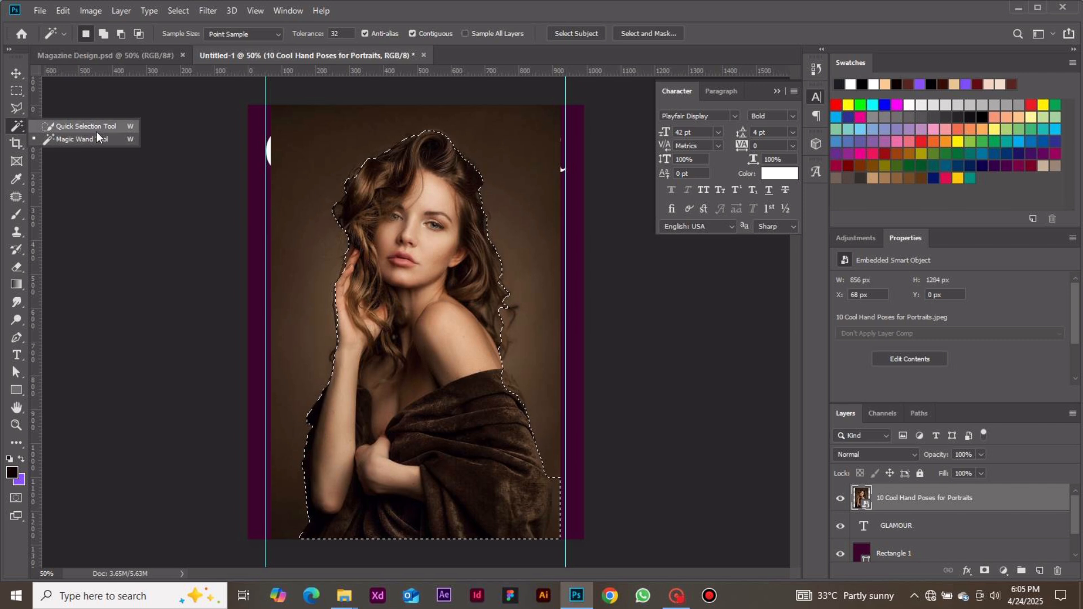
left_click(20, 120)
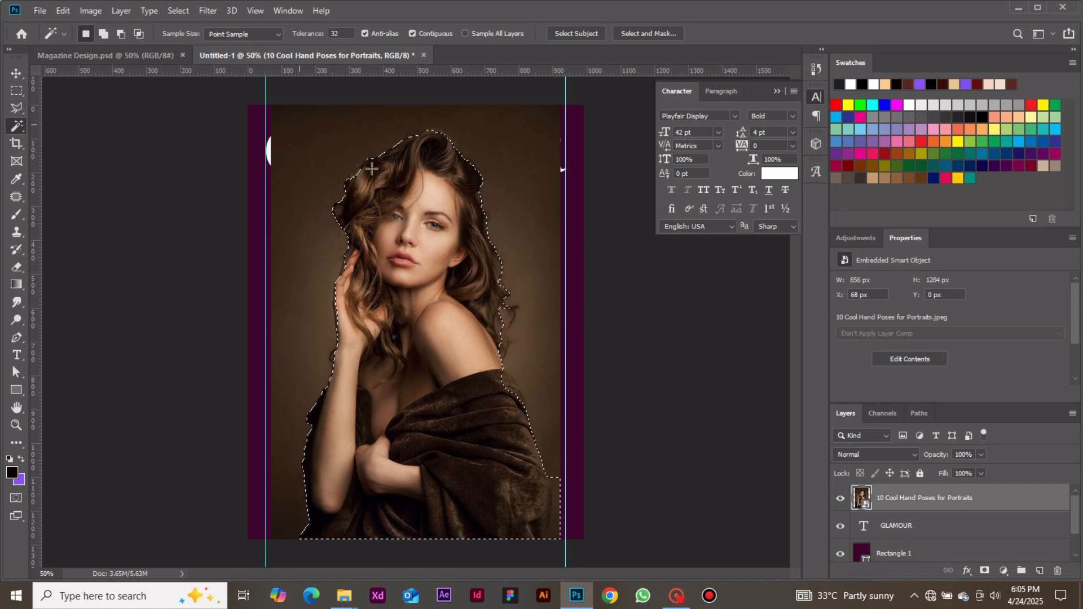
left_click(984, 571)
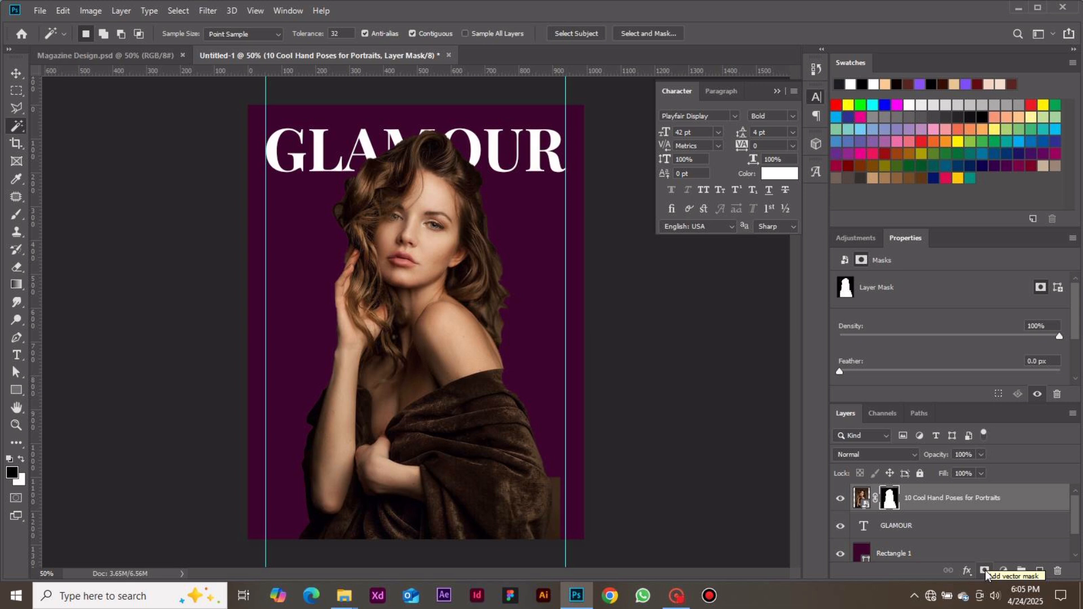
Scale the masked portrait down to about 94% with its base kept at the page bottom, then clear the selection.
left_click(17, 74)
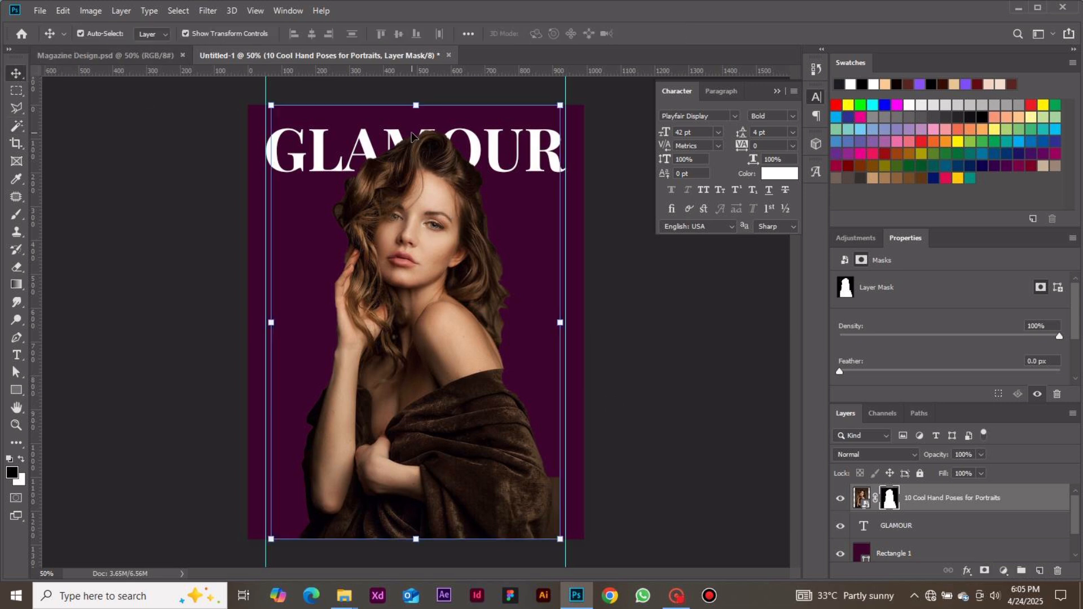
left_click_drag(416, 105, 421, 129)
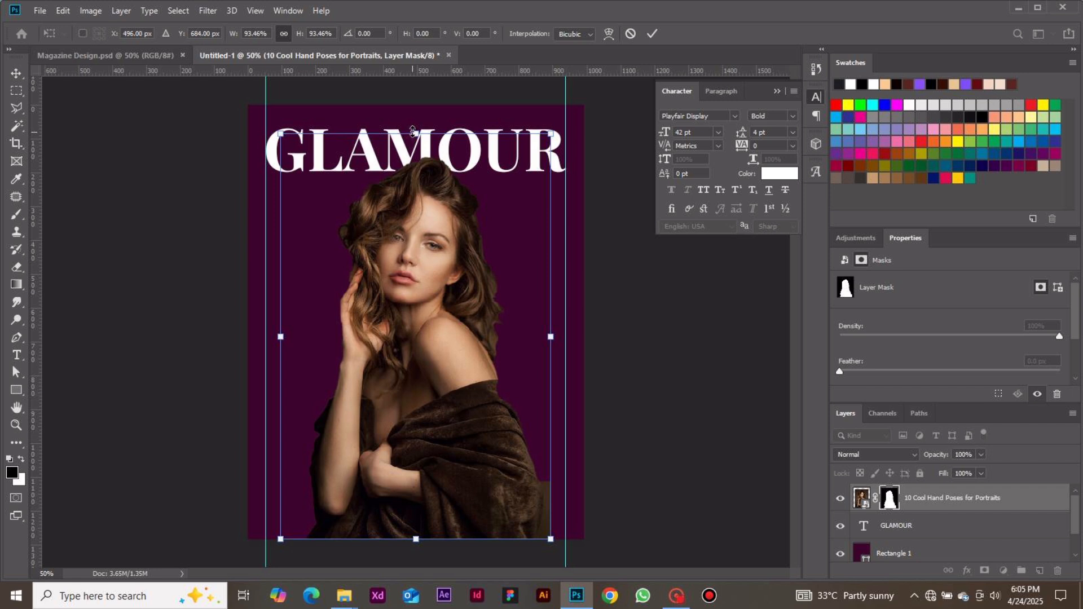
left_click_drag(413, 133, 413, 132)
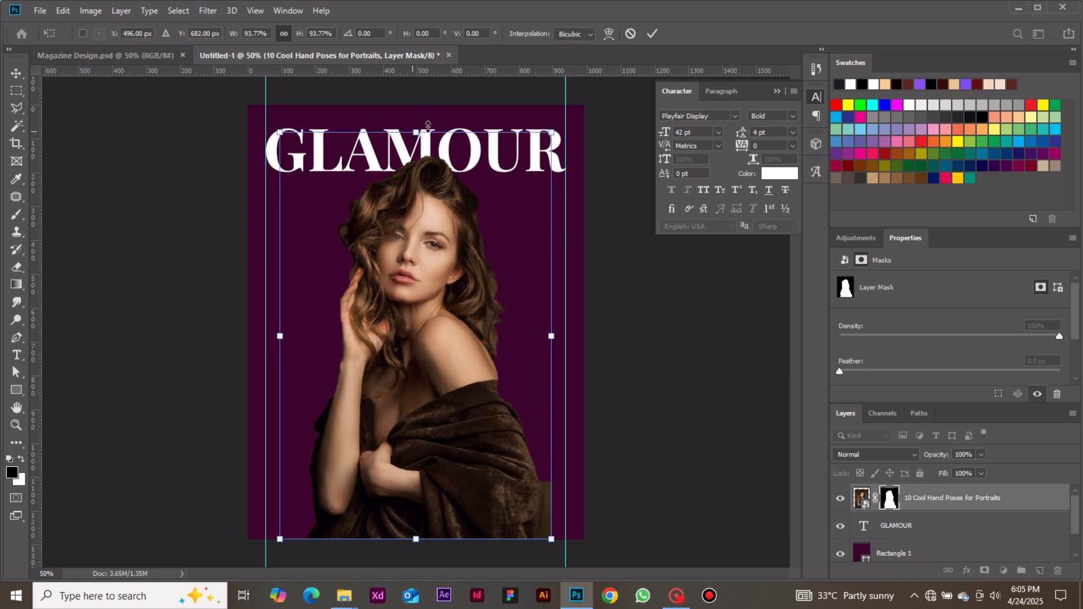
left_click(653, 35)
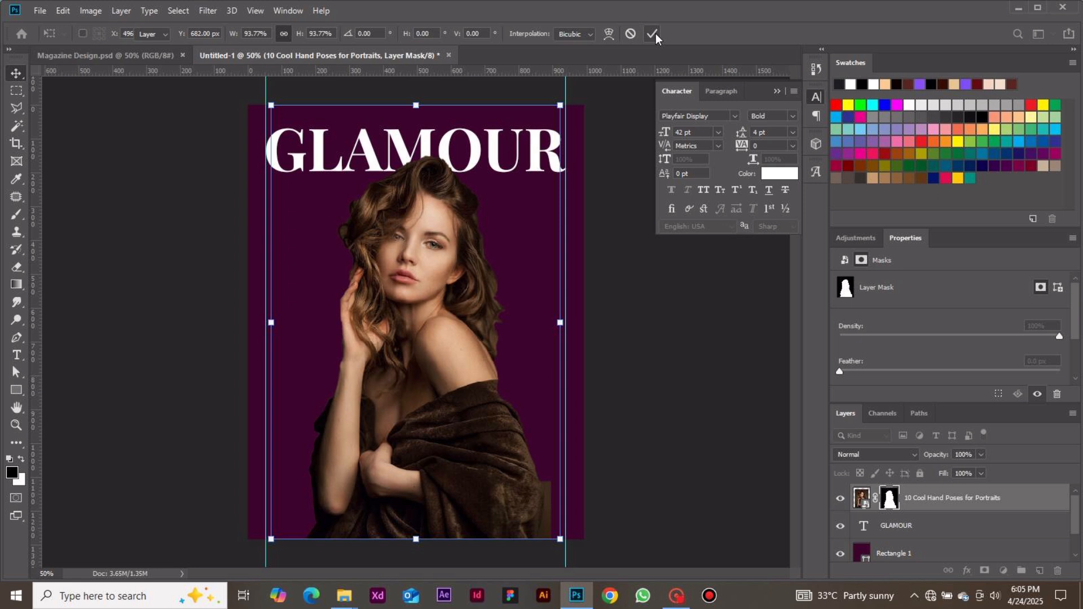
left_click(636, 286)
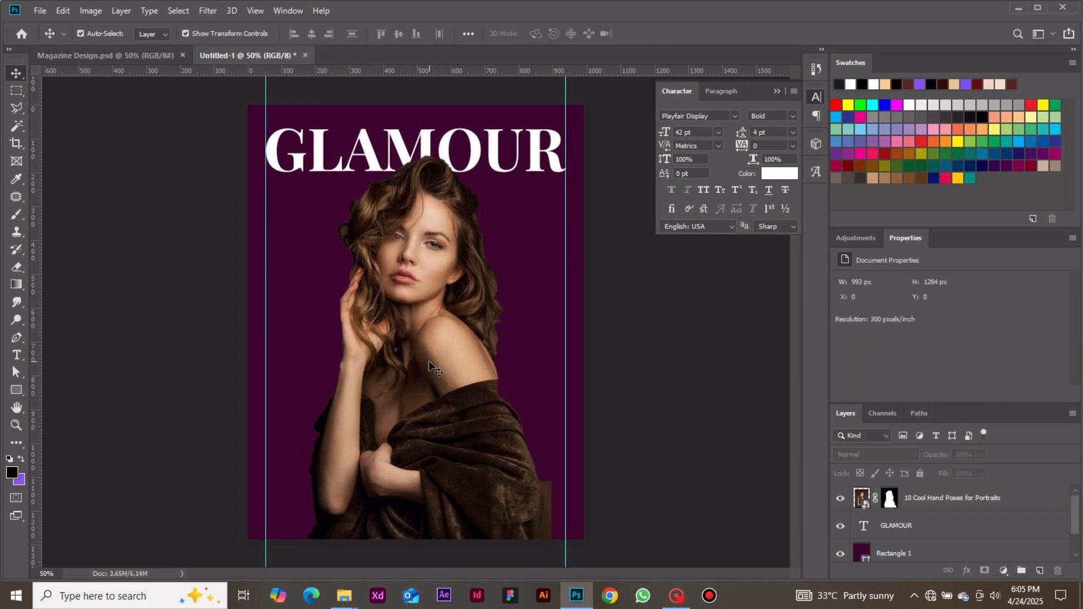
left_click(456, 362)
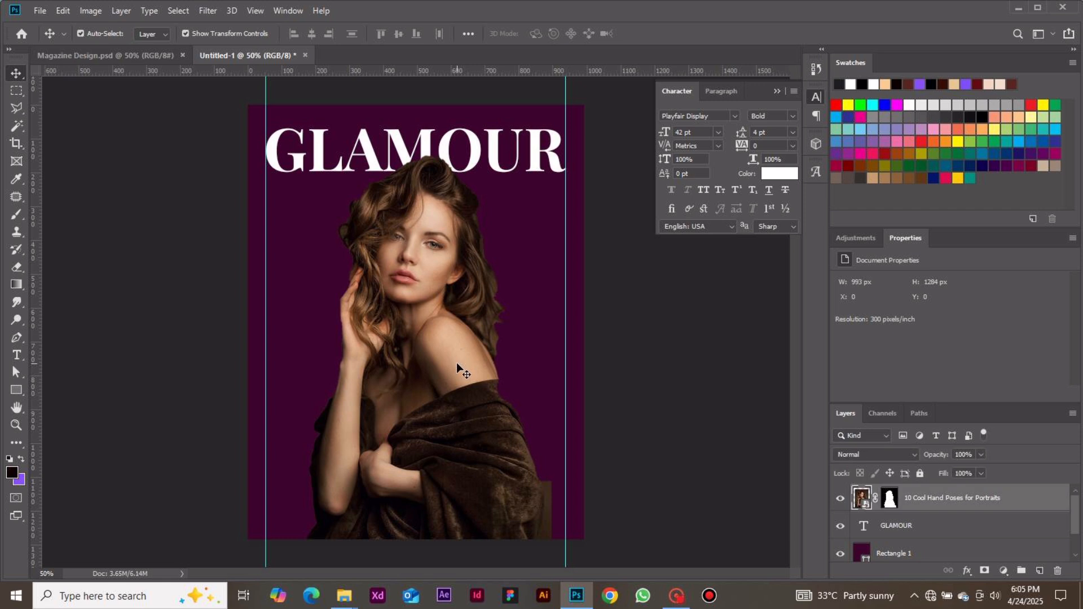
left_click(604, 375)
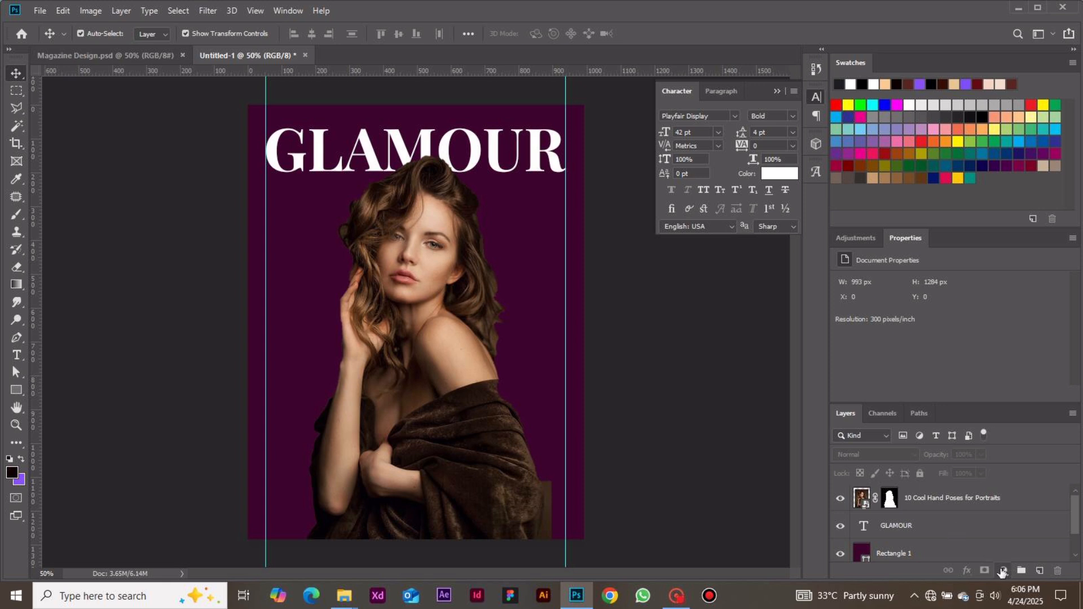
Add a Color Balance adjustment layer above the portrait and clip it to the portrait layer.
left_click(1002, 572)
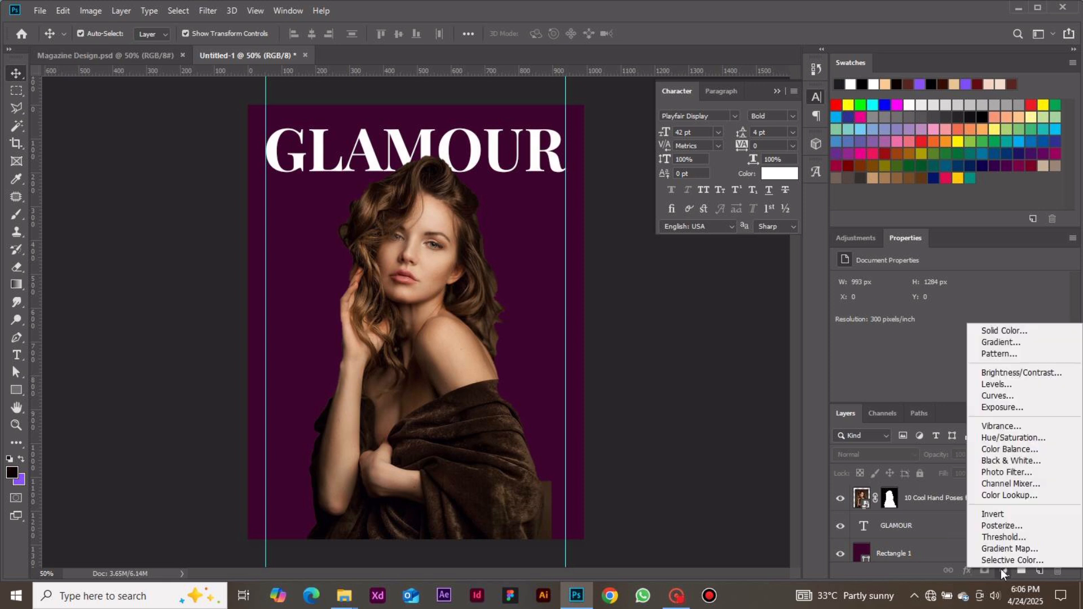
left_click(1009, 449)
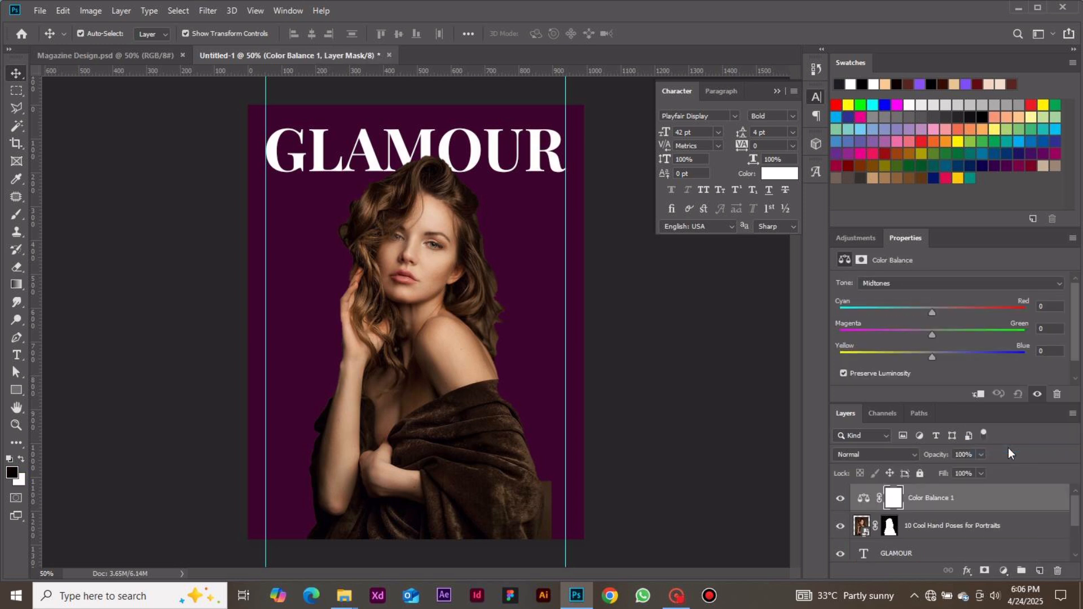
left_click(976, 395)
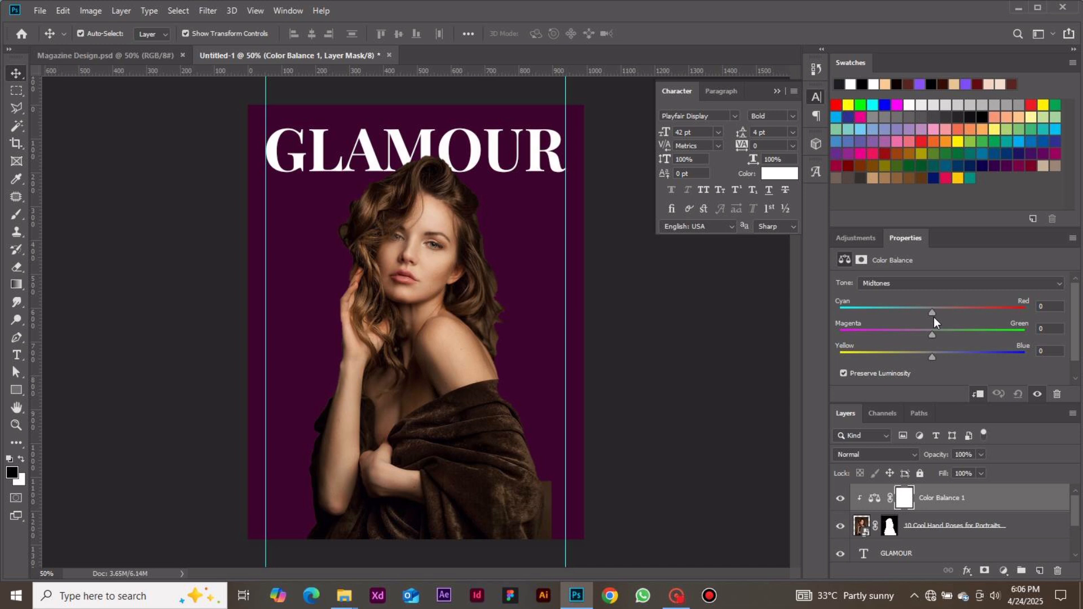
Adjust the Color Balance midtones to blend the portrait with the purple background.
mouse_move(933, 316)
left_mouse_down()
mouse_move(976, 311)
mouse_move(943, 310)
left_mouse_up()
left_click(933, 333)
left_click_drag(931, 356, 922, 352)
Set the Color Balance shadows to +4 cyan-red, -7 magenta-green and +8 yellow-blue.
left_click(942, 285)
left_click(937, 299)
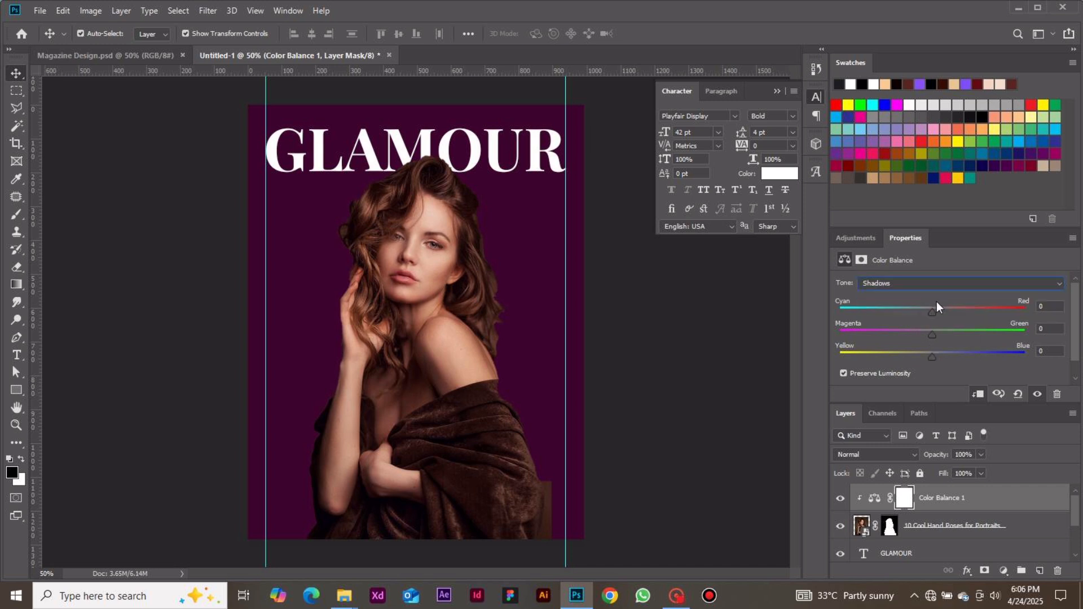
left_click_drag(933, 310, 935, 310)
left_click_drag(931, 328, 930, 331)
left_click_drag(936, 357, 935, 356)
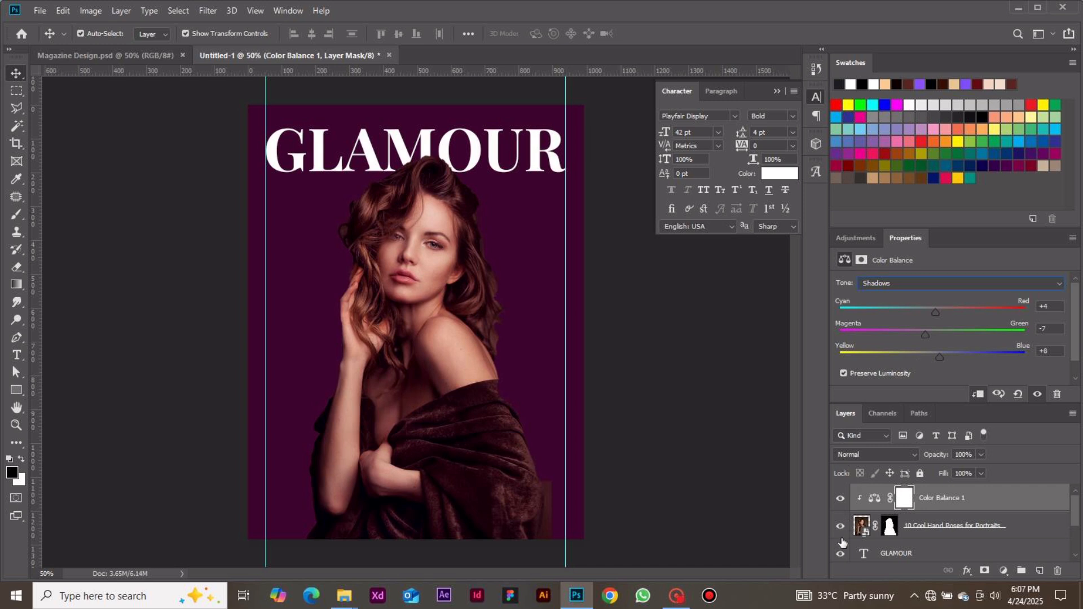
Compare the portrait with and without the Color Balance adjustment, leave the adjustment visible and clear the selection.
left_click(839, 498)
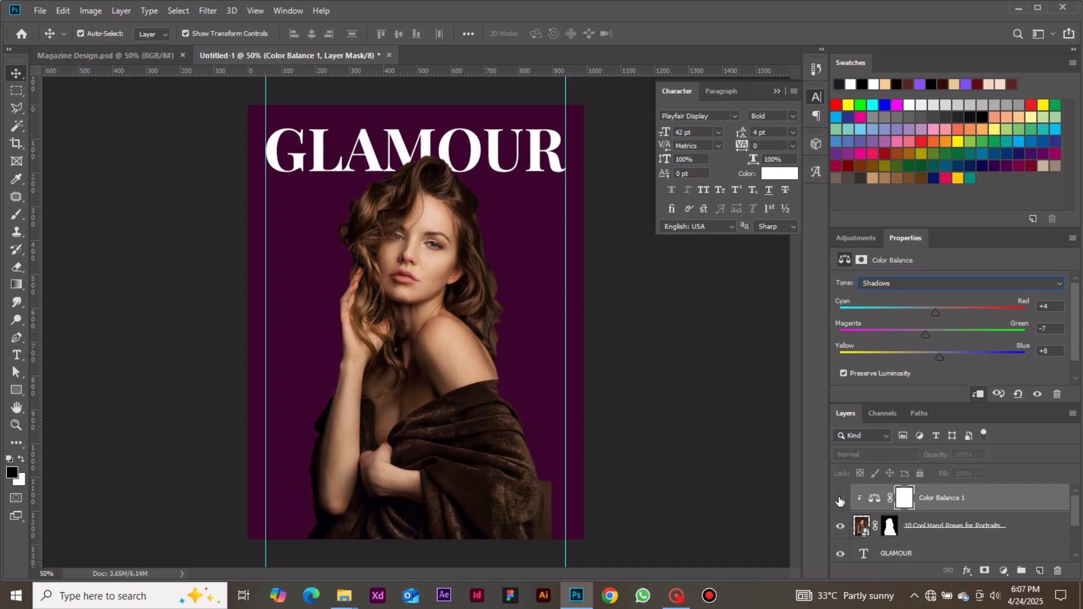
left_click(839, 499)
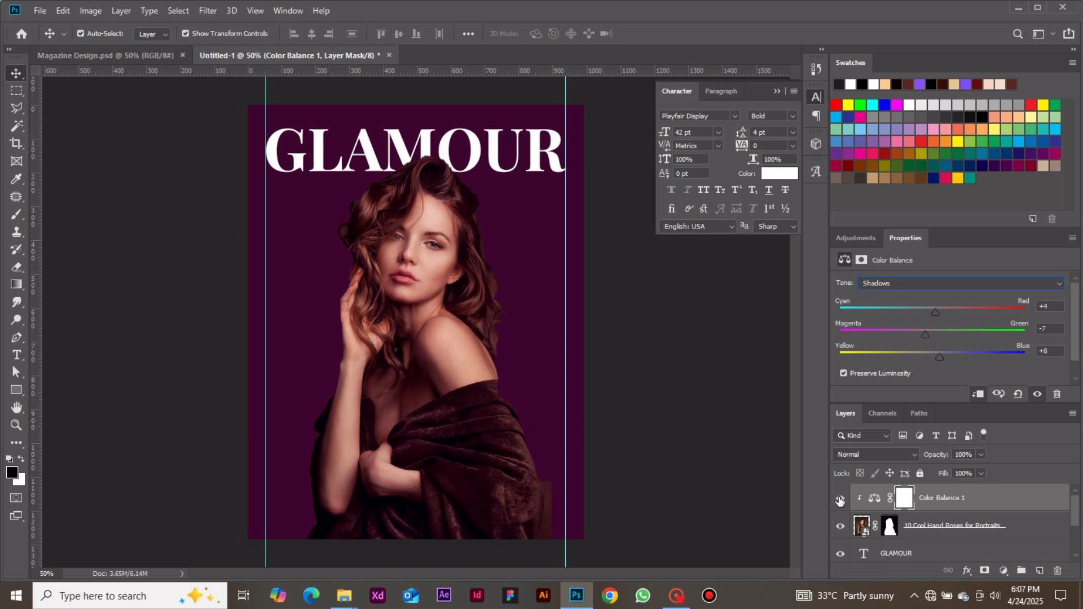
left_click(840, 499)
left_click(839, 499)
left_click(757, 450)
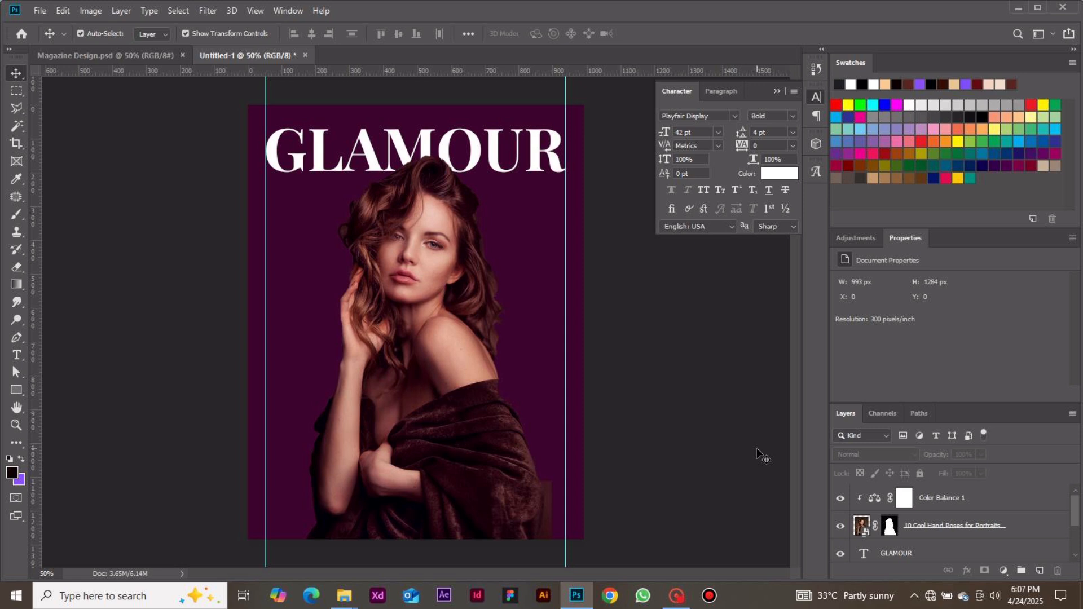
Move the GLAMOUR title and the portrait together slightly down, then clear the selection.
left_click(478, 169)
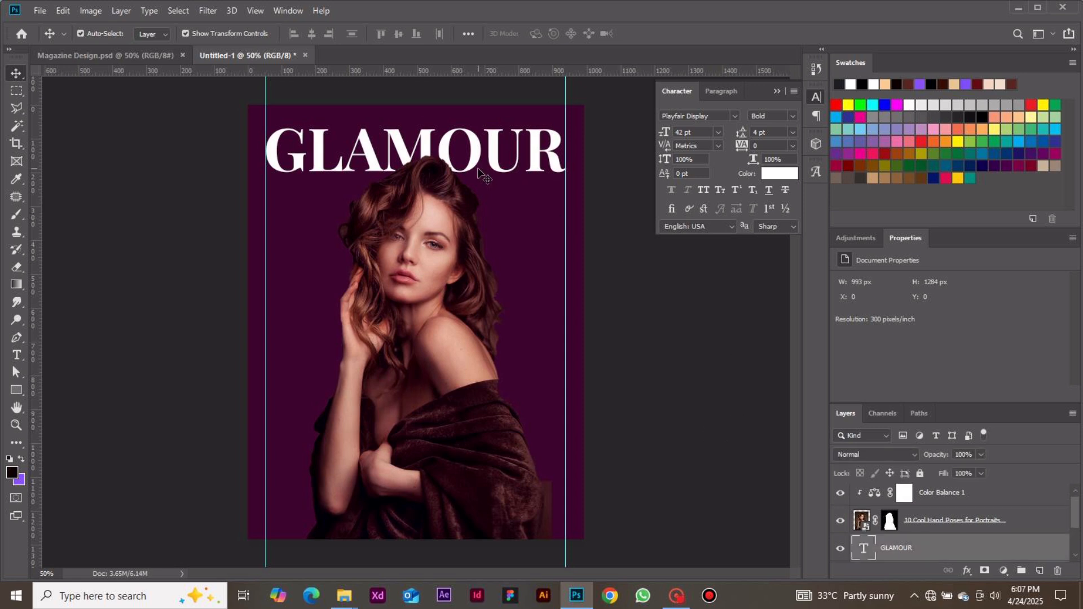
left_click(428, 273, "shift")
left_click_drag(429, 273, 430, 276)
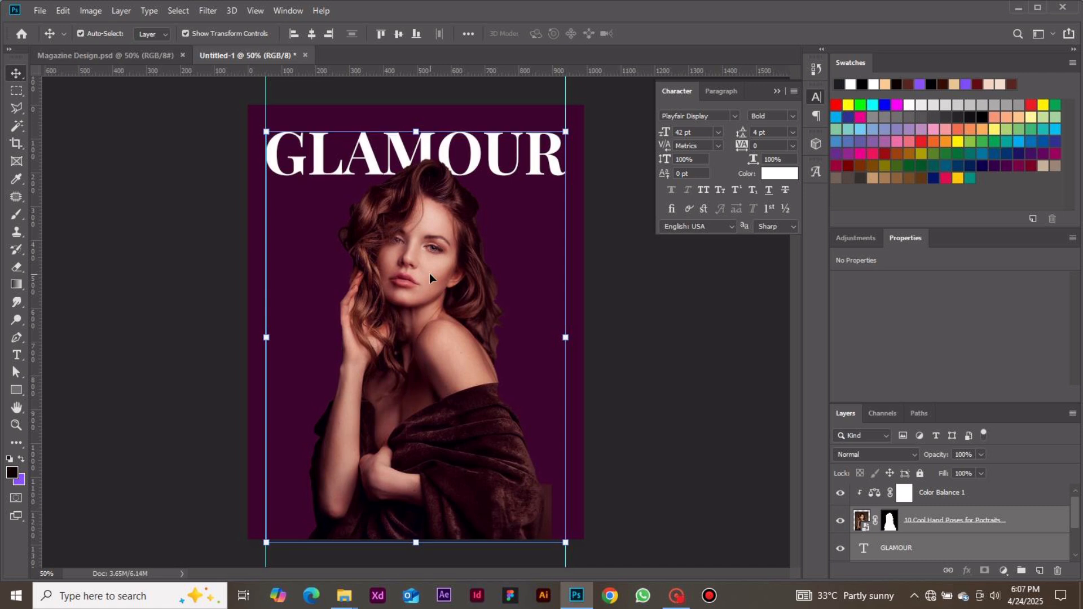
left_click(626, 302)
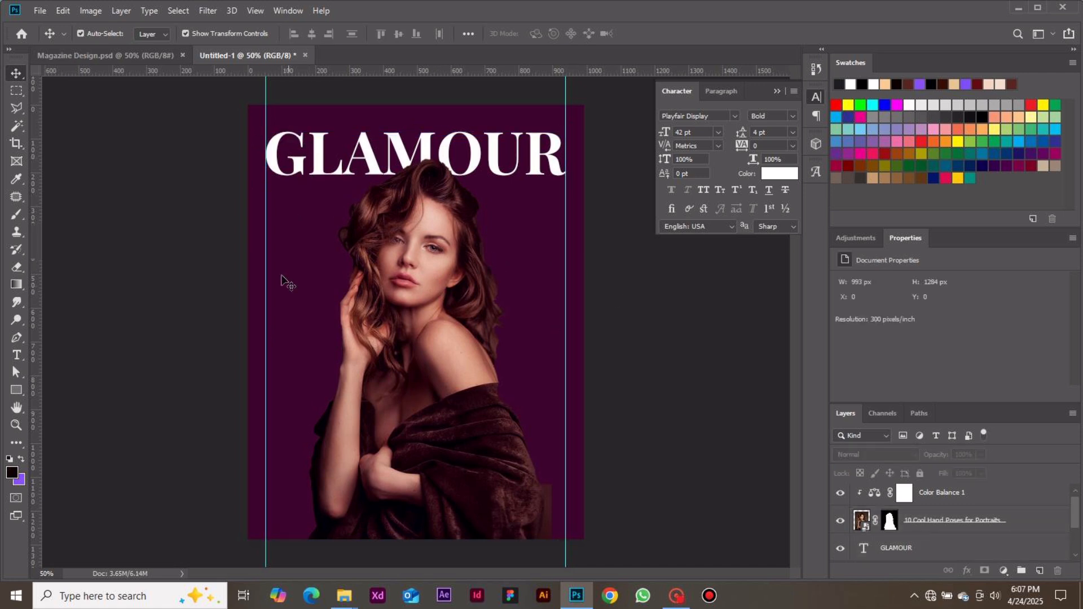
Add the text "2025" as a new layer and move it fully onto the page below the masthead.
key("t")
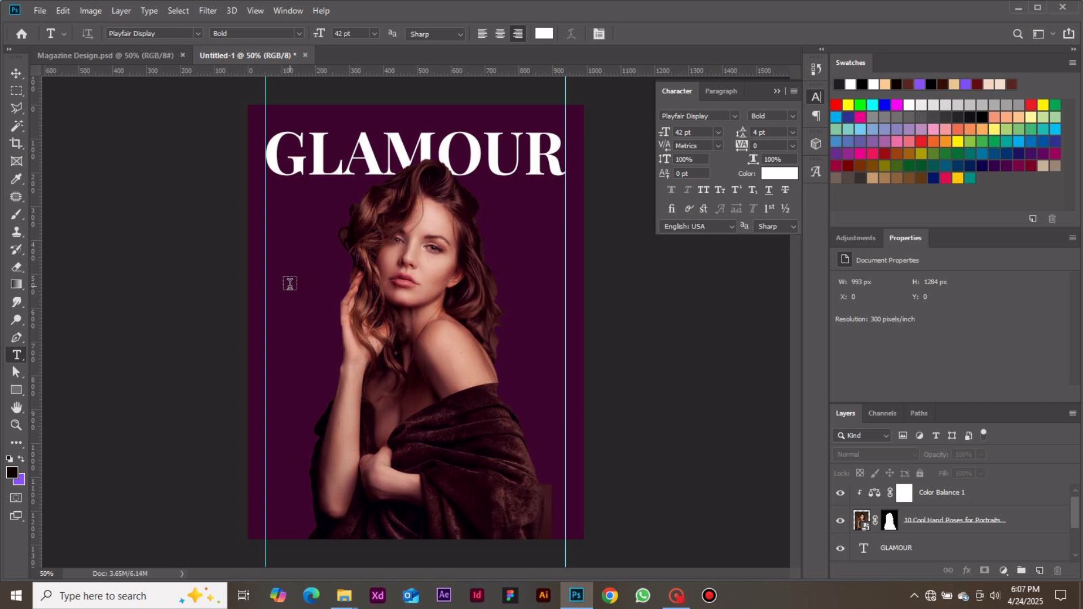
left_click(290, 284)
type("m")
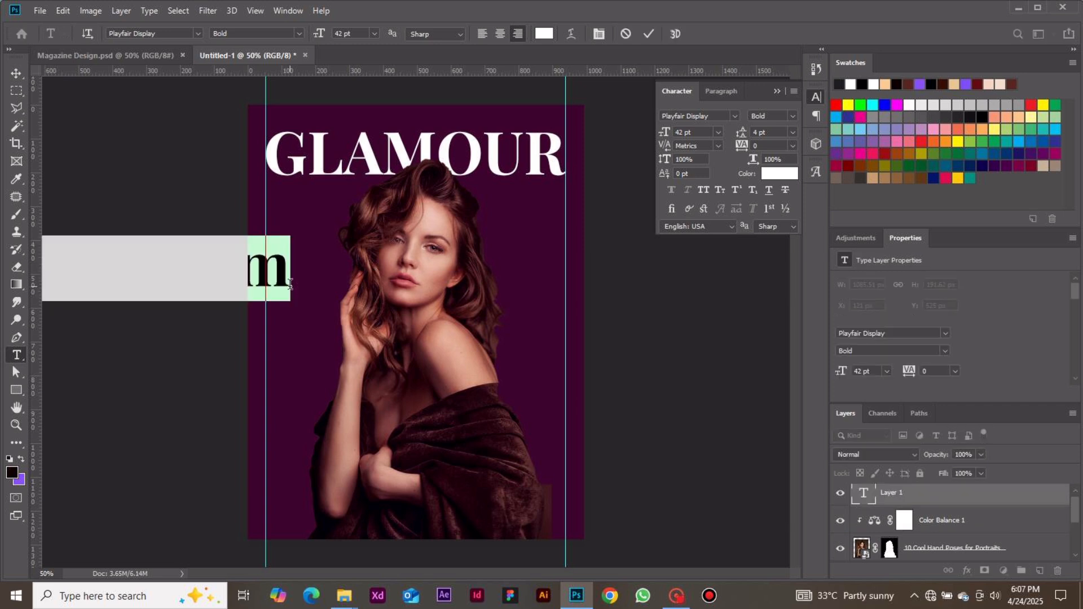
type("O")
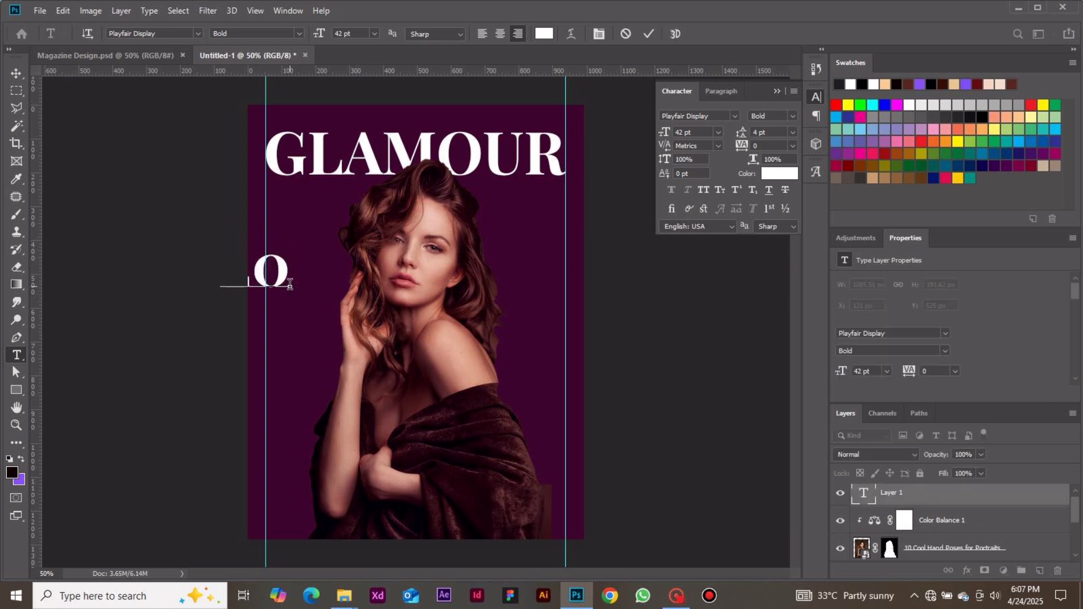
key("BackSpace")
type("25")
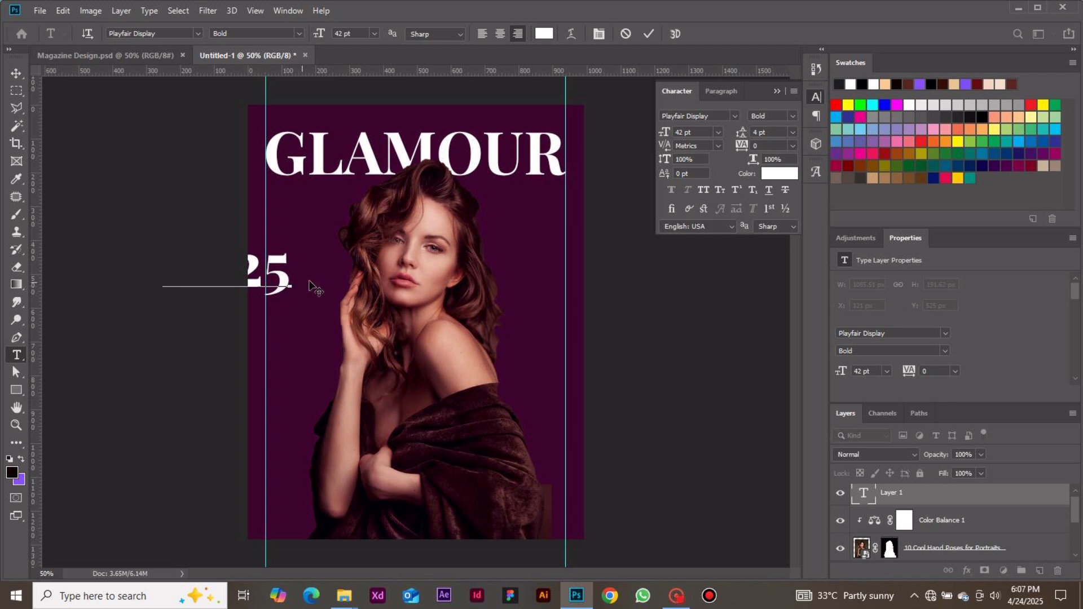
left_click(646, 35)
left_click(18, 73)
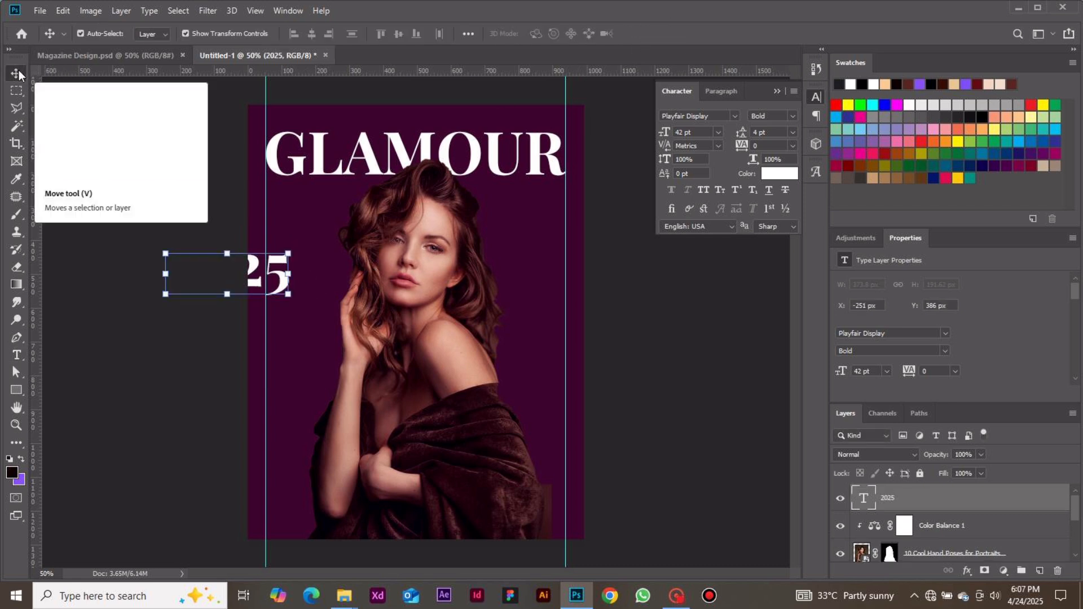
left_click_drag(259, 270, 423, 227)
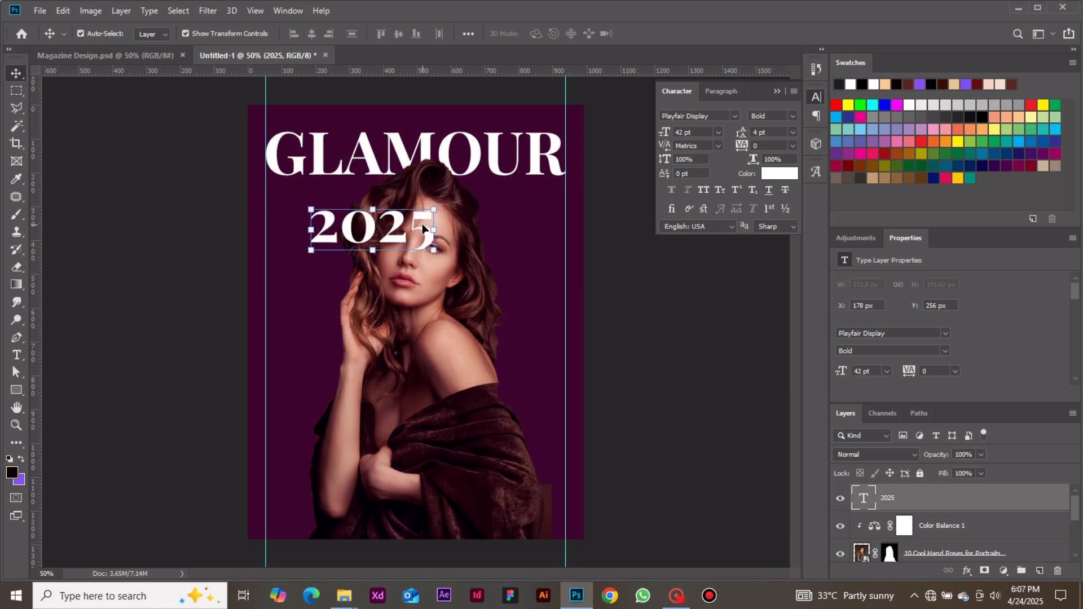
Change the "2025" text to the Montserrat font and set its size to 4.1 pt.
left_click(735, 116)
left_click(716, 169)
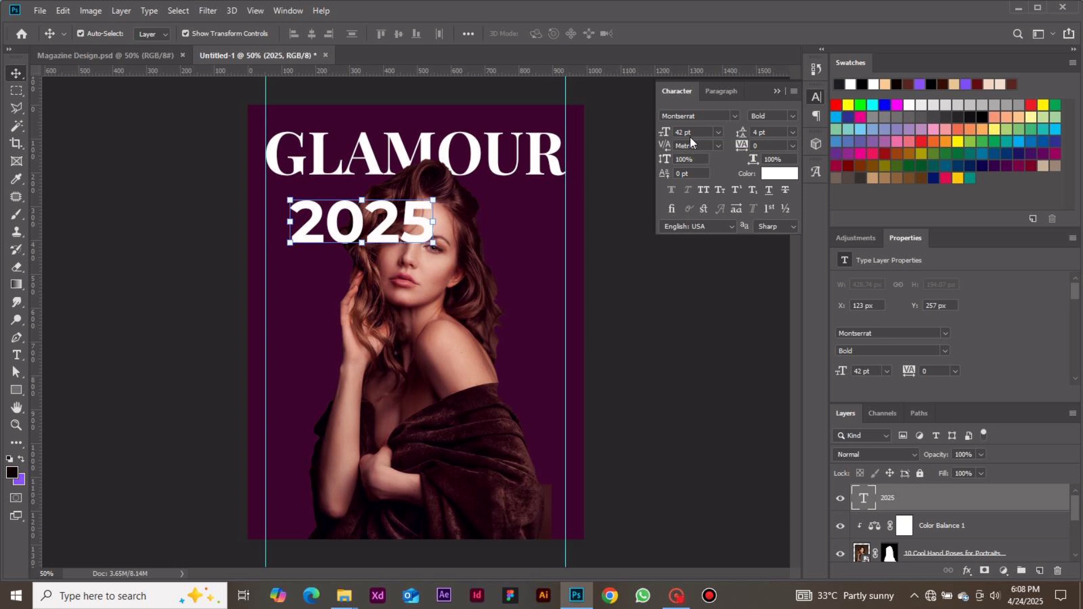
left_click(720, 129)
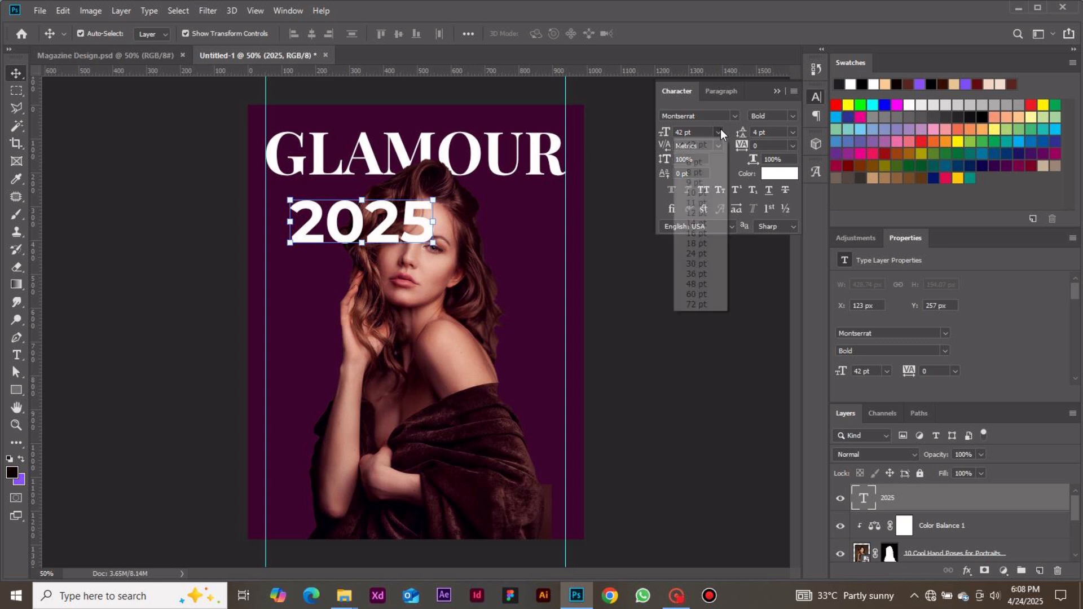
left_click(720, 128)
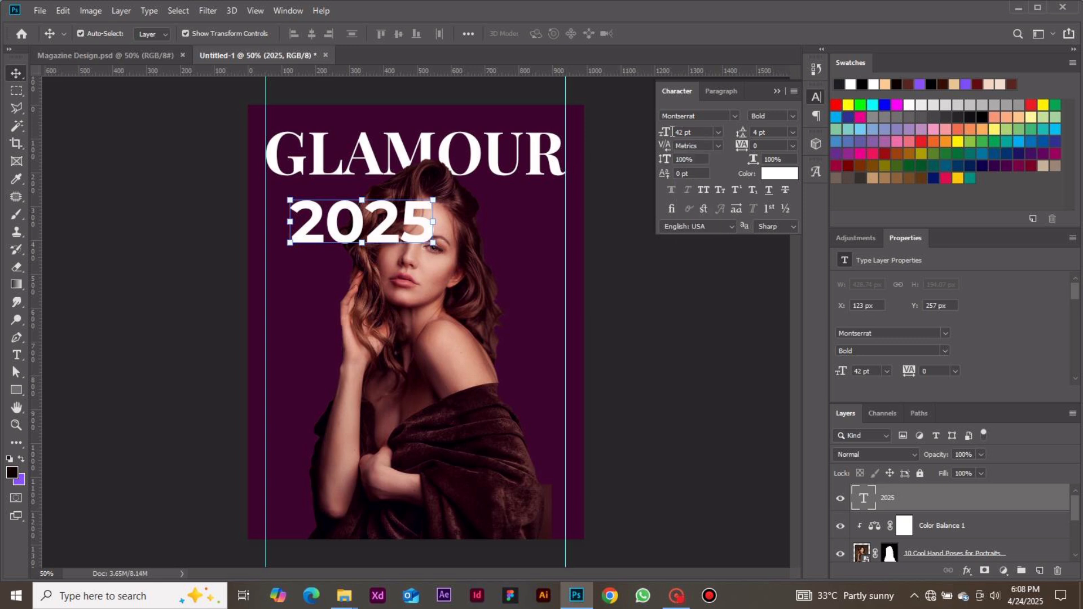
left_click_drag(684, 133, 601, 137)
key("BackSpace")
type("4.1")
key("Return")
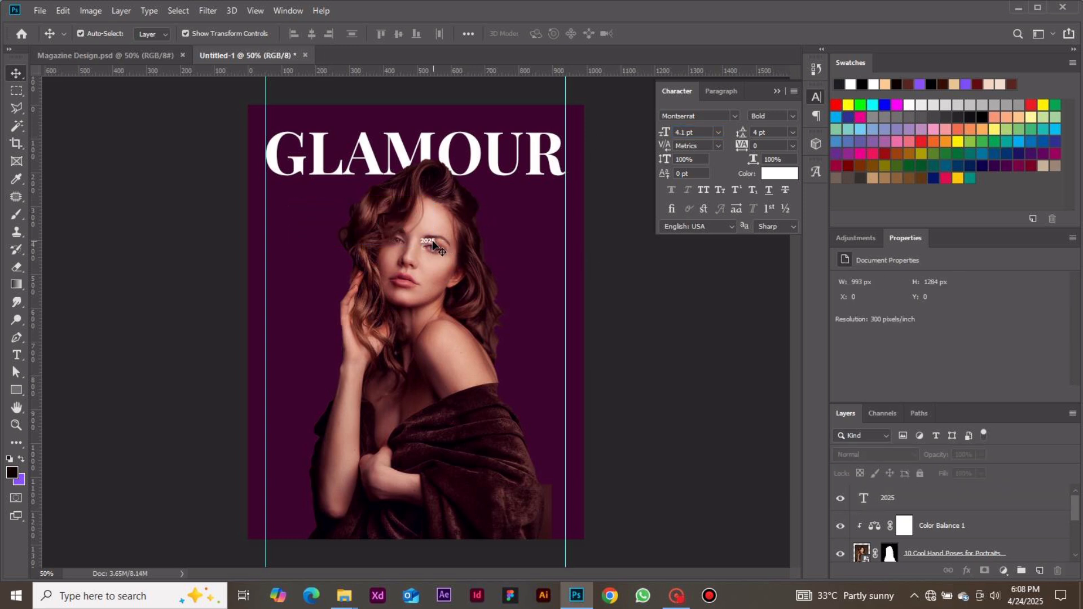
Move "2025" to the left margin guide just above the masthead's G, set its weight to Medium and clear the selection.
left_click_drag(432, 239, 276, 128)
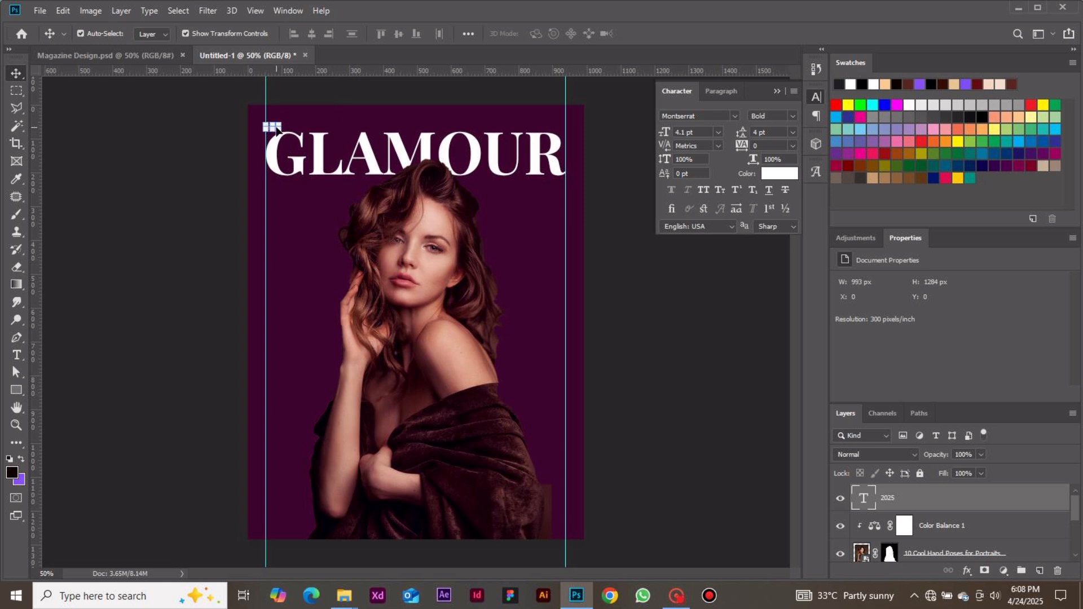
left_click(792, 116)
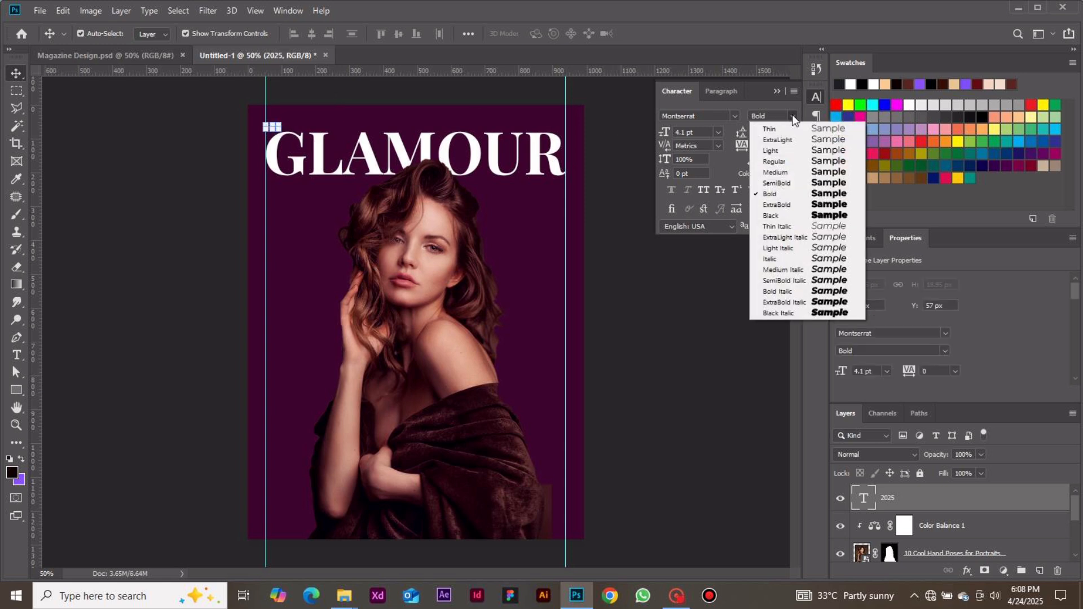
left_click(776, 174)
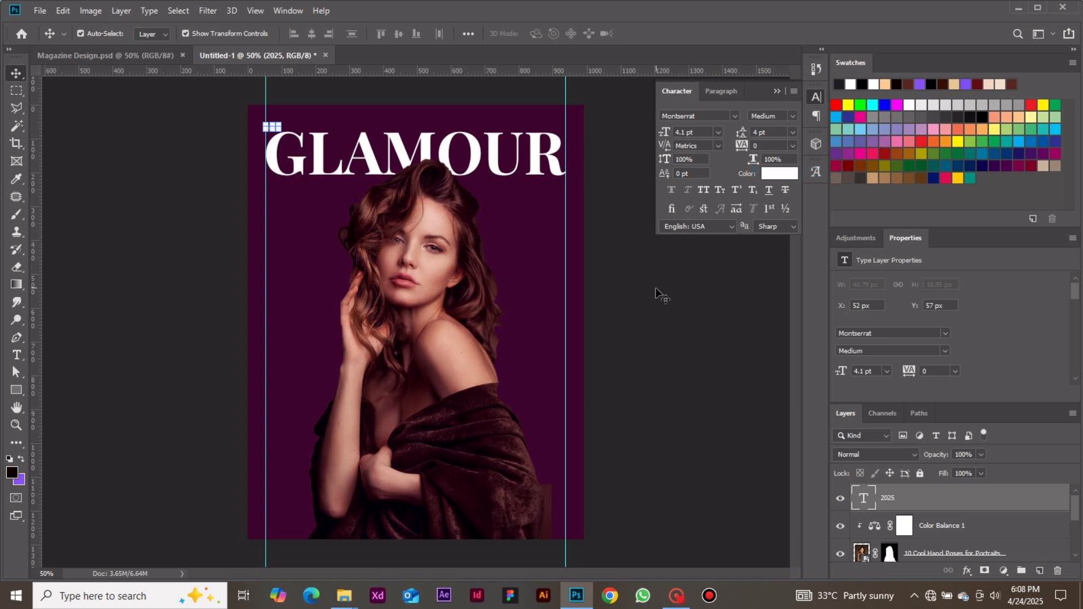
left_click(613, 274)
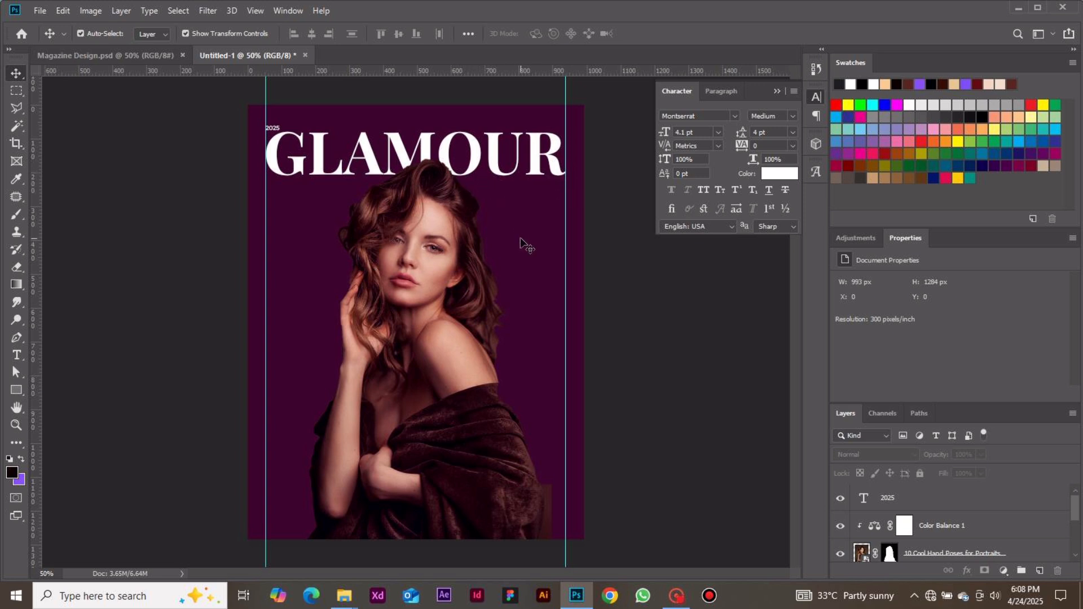
Add the text "FASHION AND TRAVEL MAGAZINE" as a new layer over the portrait.
key("t")
left_click(496, 235)
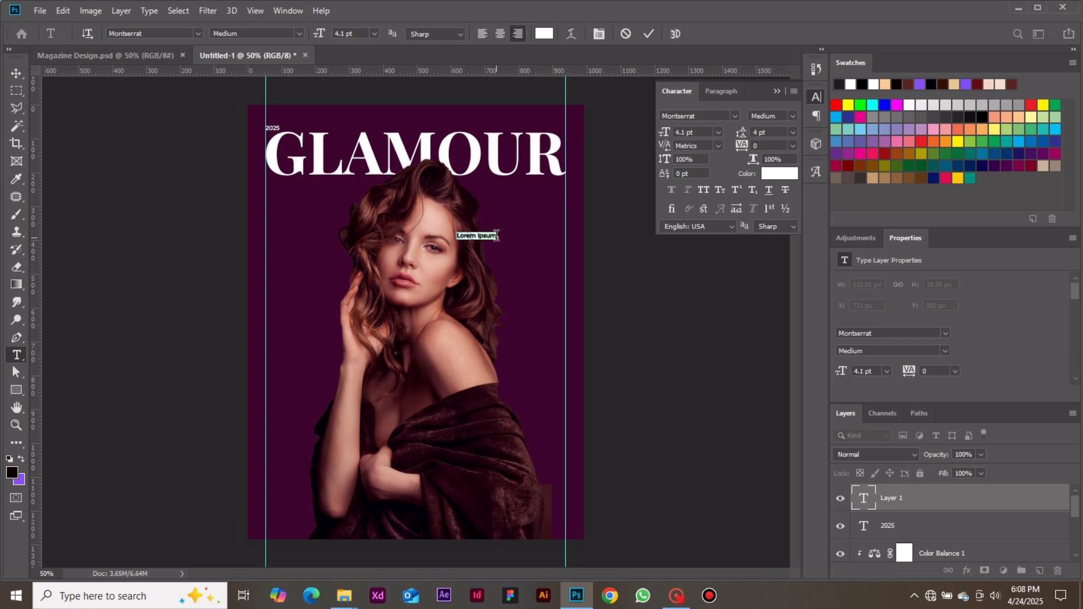
type("FASHION AN")
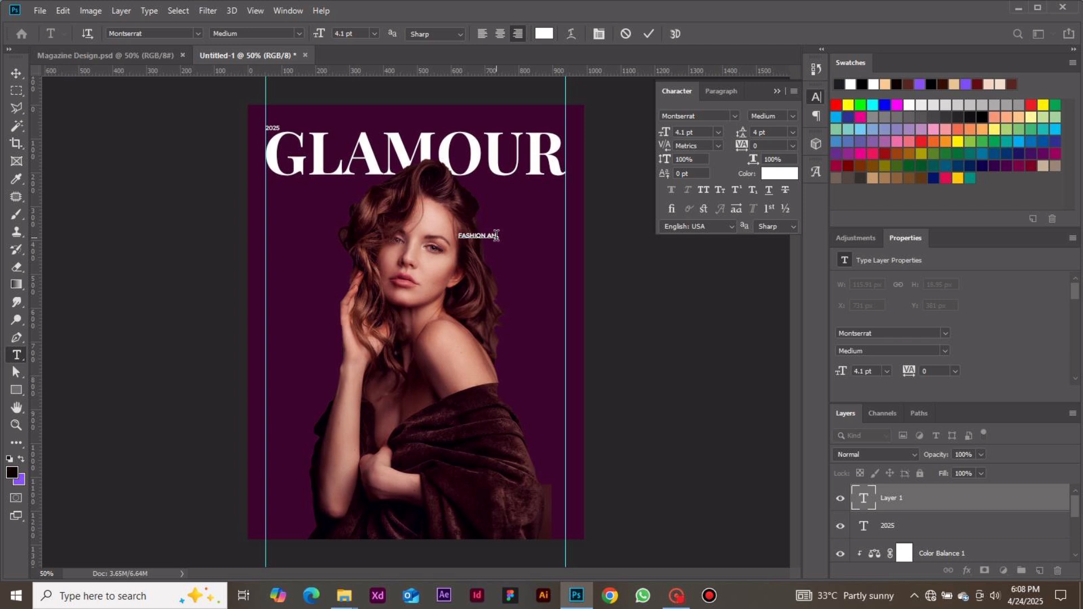
type("D TRAVEL MAGAZINE")
left_click(650, 35)
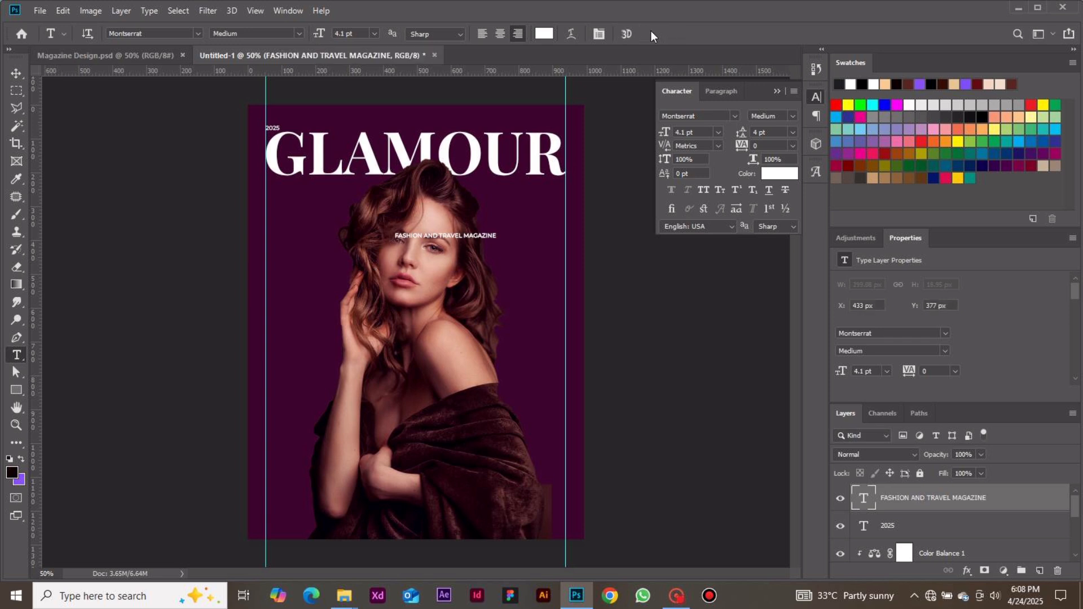
Move the "FASHION AND TRAVEL MAGAZINE" tagline just below the masthead, ending at the right margin guide, and clear the selection.
left_click(22, 73)
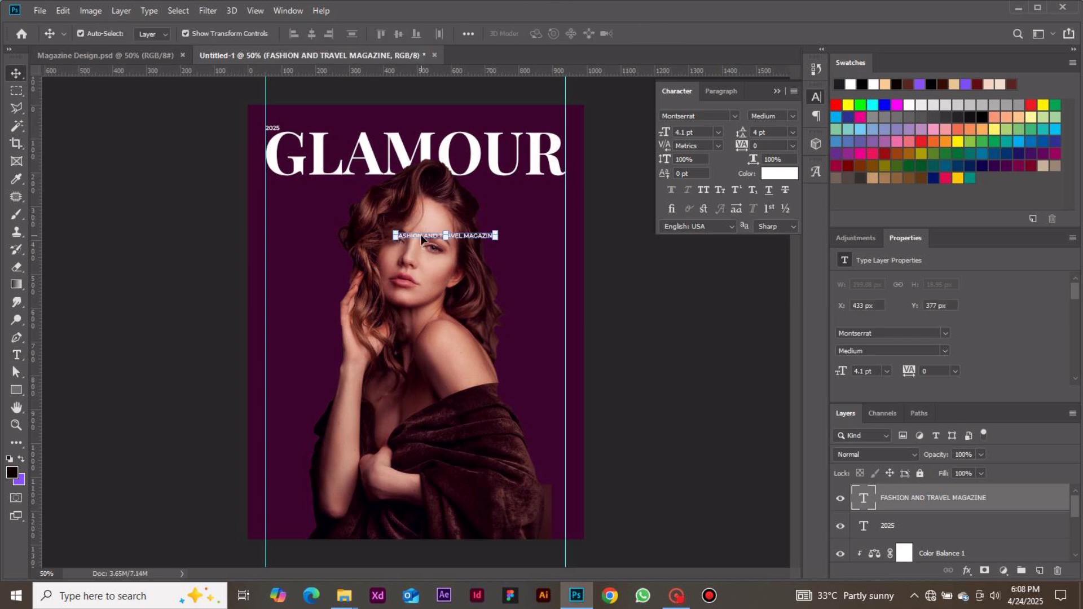
left_click_drag(423, 238, 491, 187)
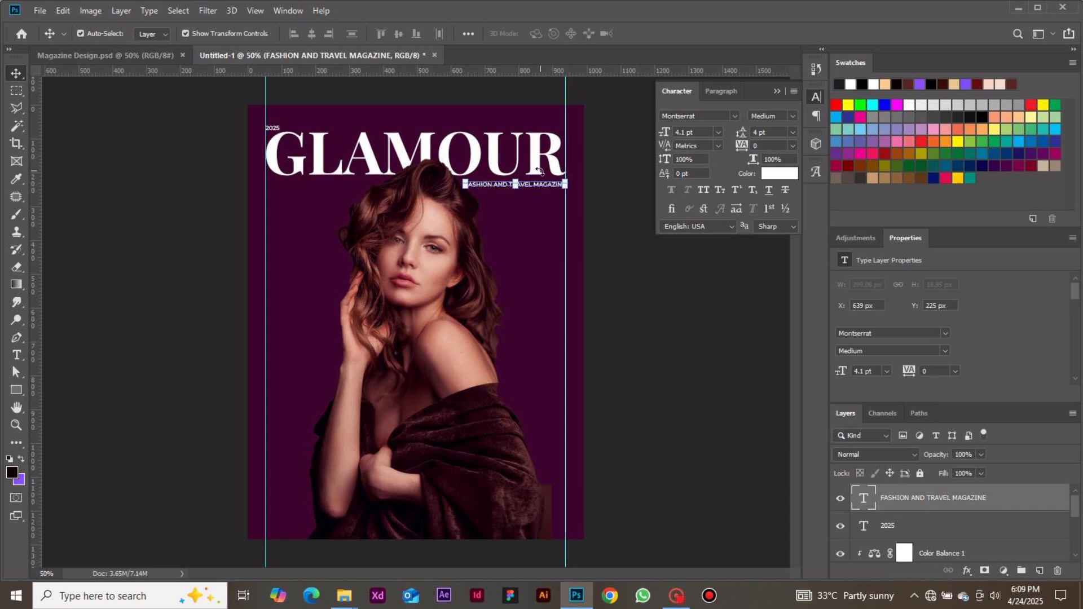
left_click_drag(536, 185, 536, 185)
left_click(662, 281)
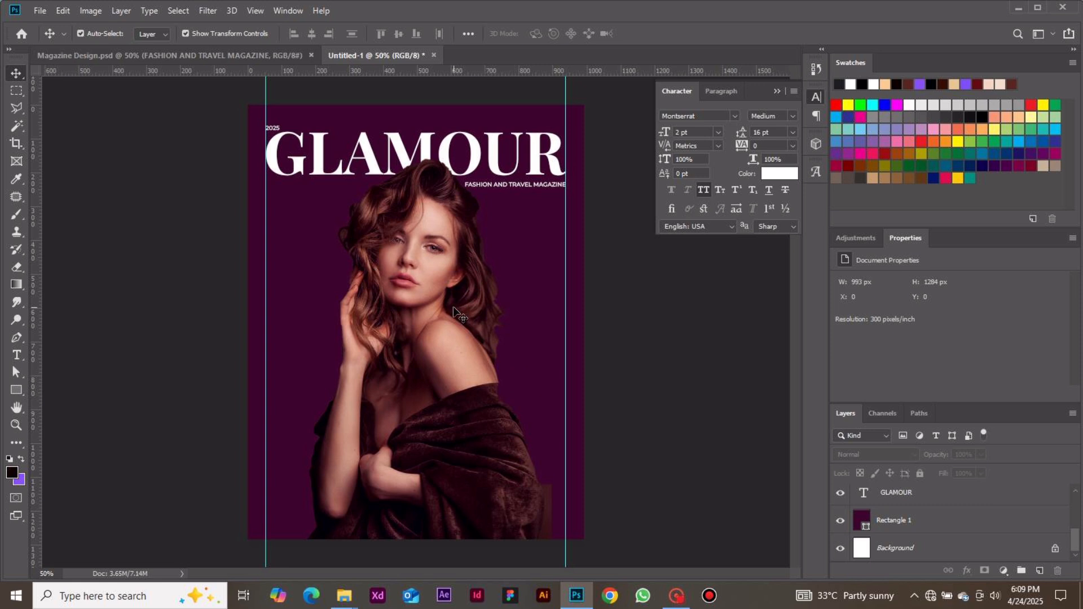
Create a paragraph text box about 250 px wide between the portrait's hair and the right margin guide, containing "FASHION'S MORE-ISMORE SEASON".
key("t")
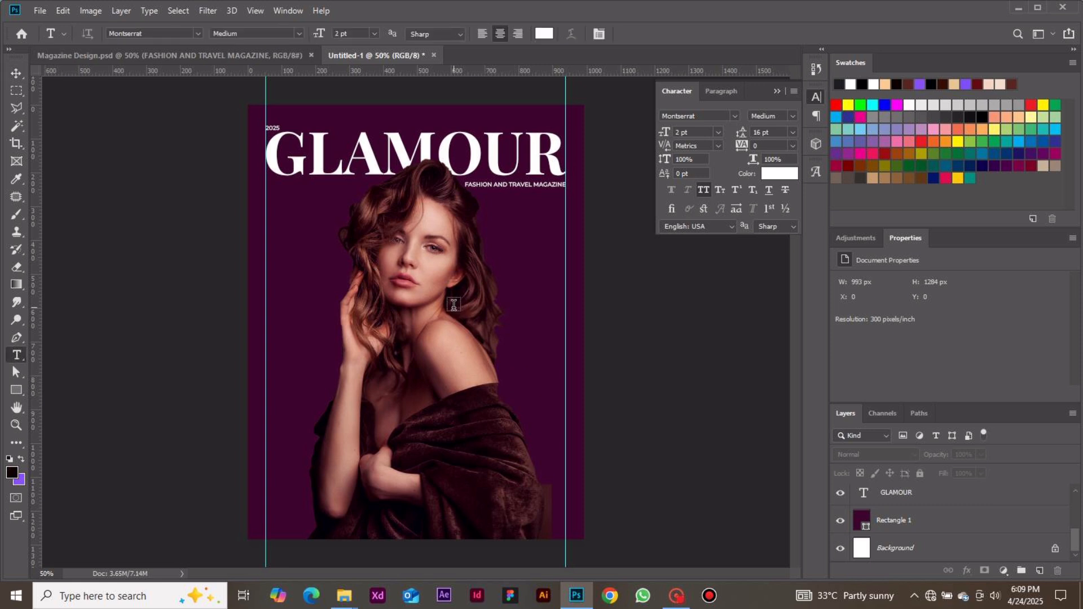
left_click(514, 257)
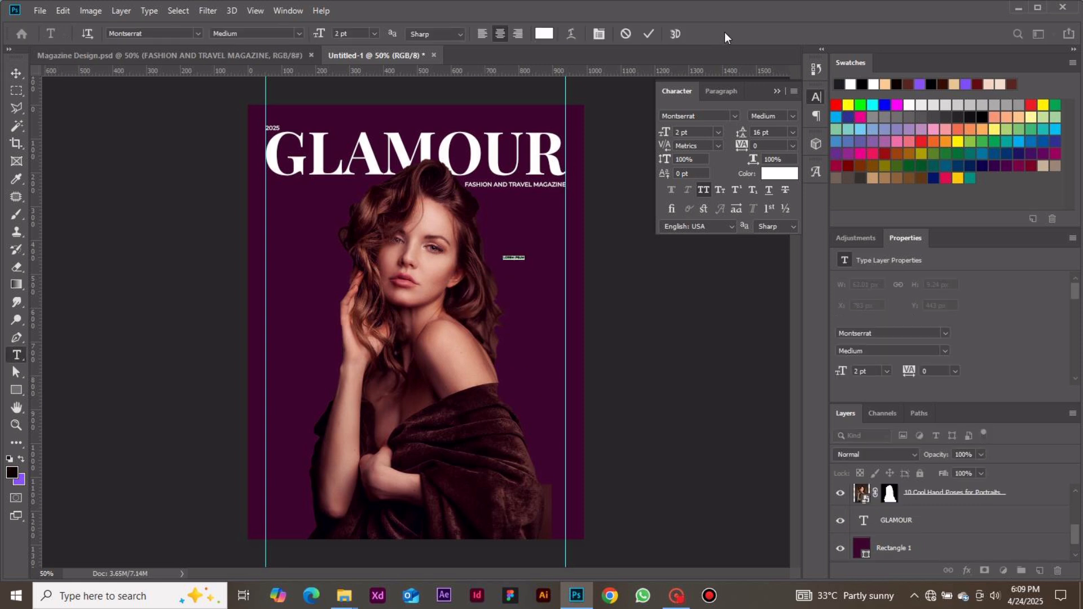
left_click(626, 34)
left_click_drag(481, 218, 566, 301)
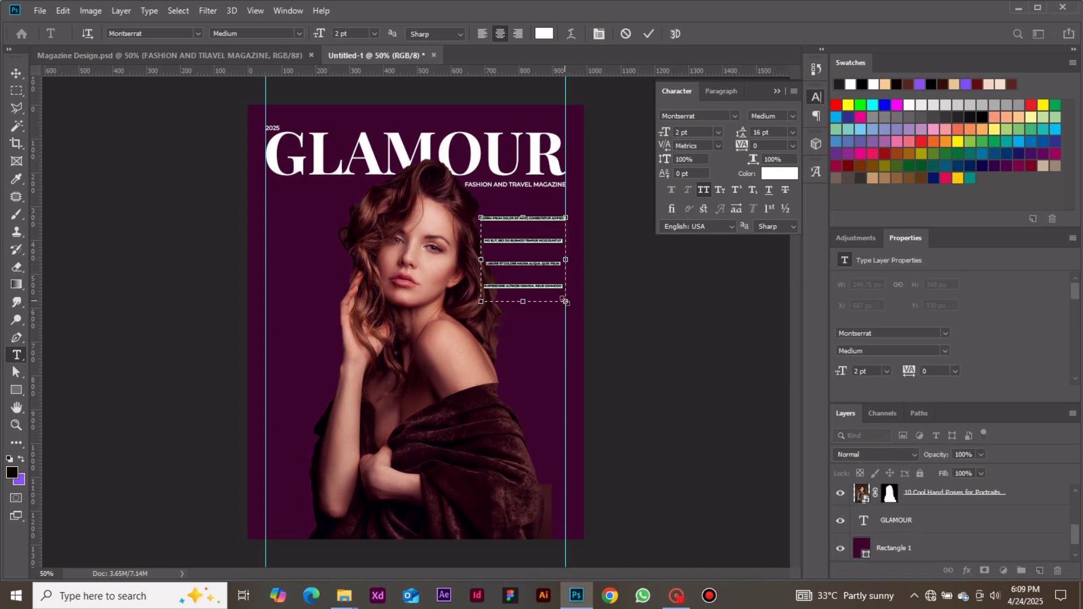
key("BackSpace")
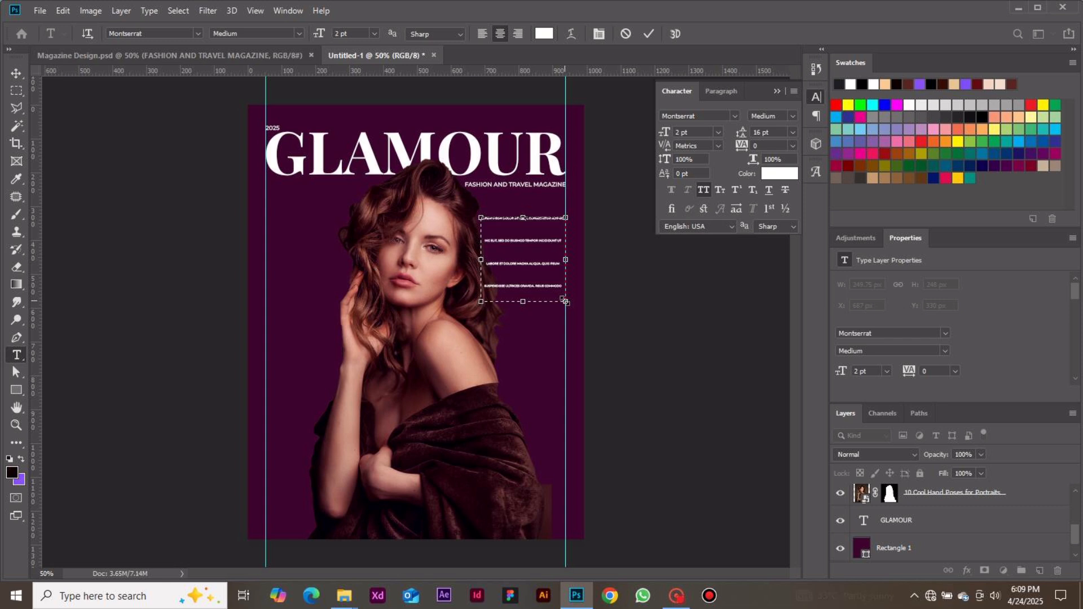
type("the beauty")
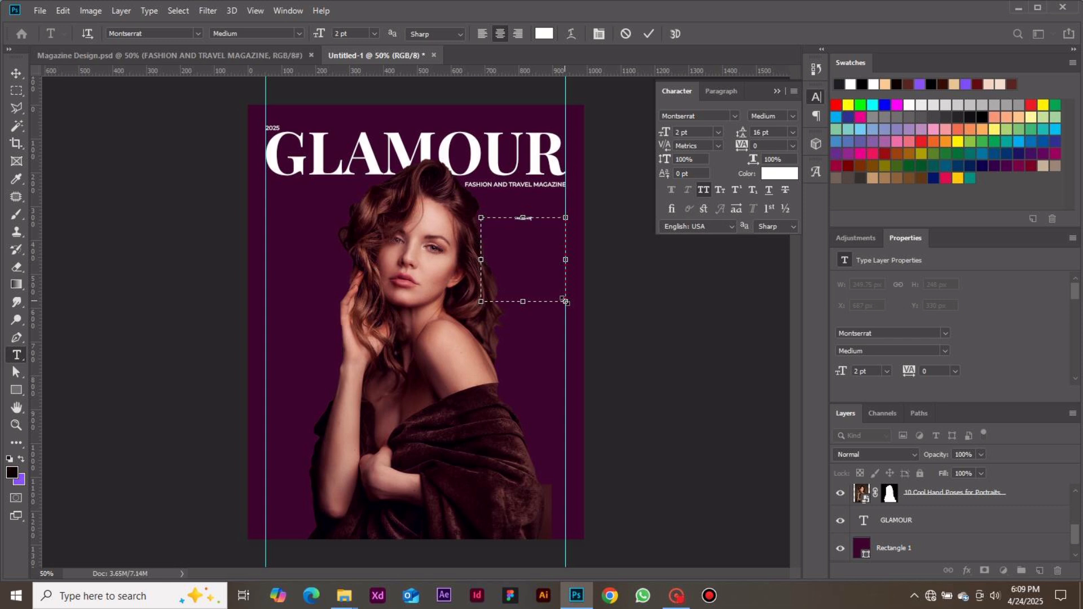
type(" issueorable sea")
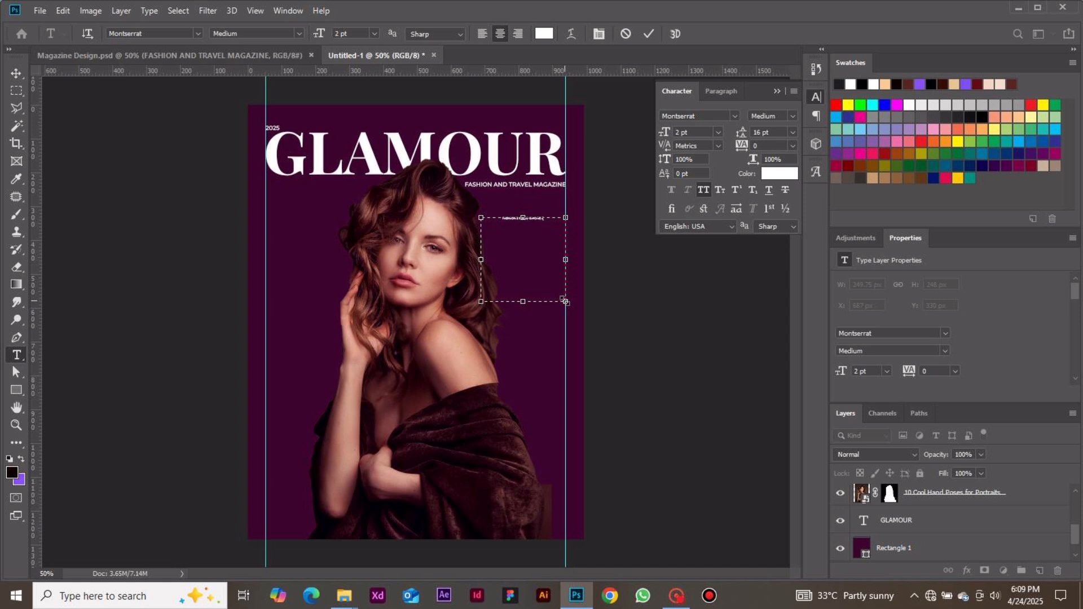
type("so")
Set the whole "FASHION'S MORE-ISMORE SEASON" text to a size of 7.18 pt with 7.76 pt leading.
key("ctrl+a")
left_click(719, 131)
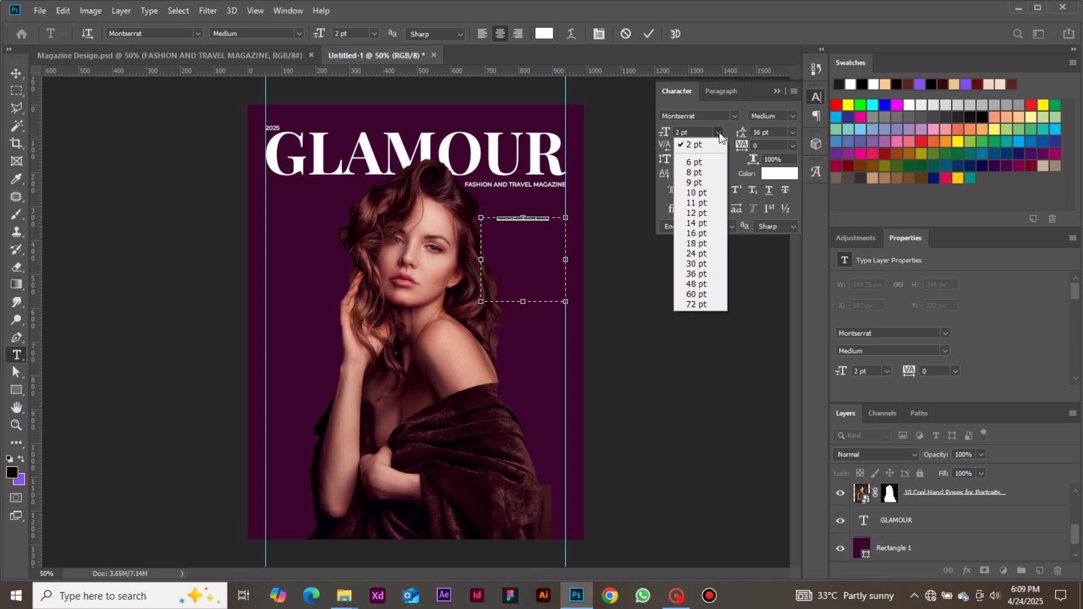
left_click(679, 141)
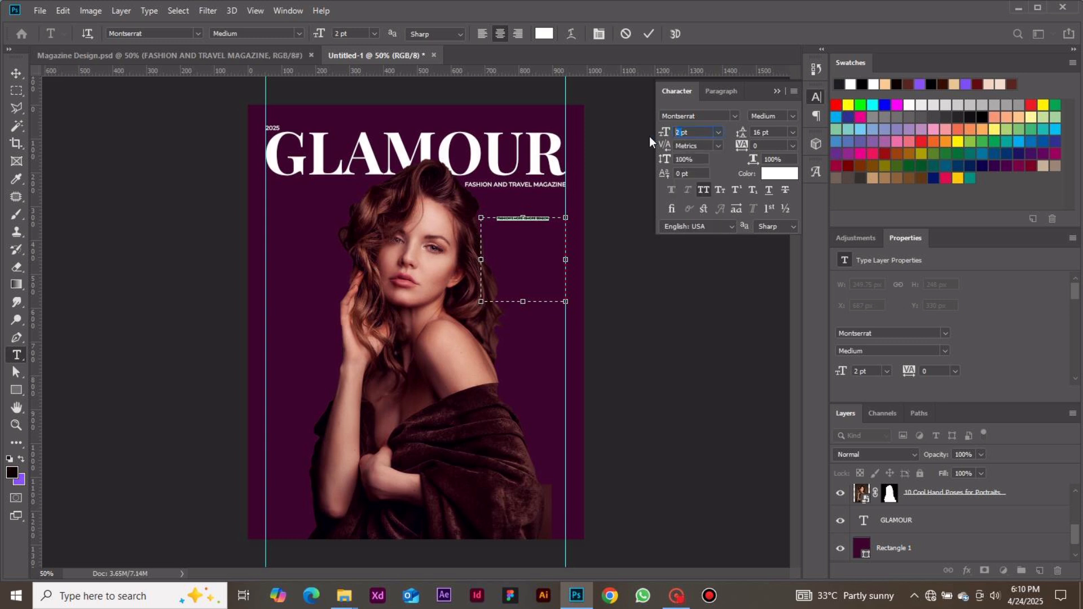
type("7.18")
key("Return")
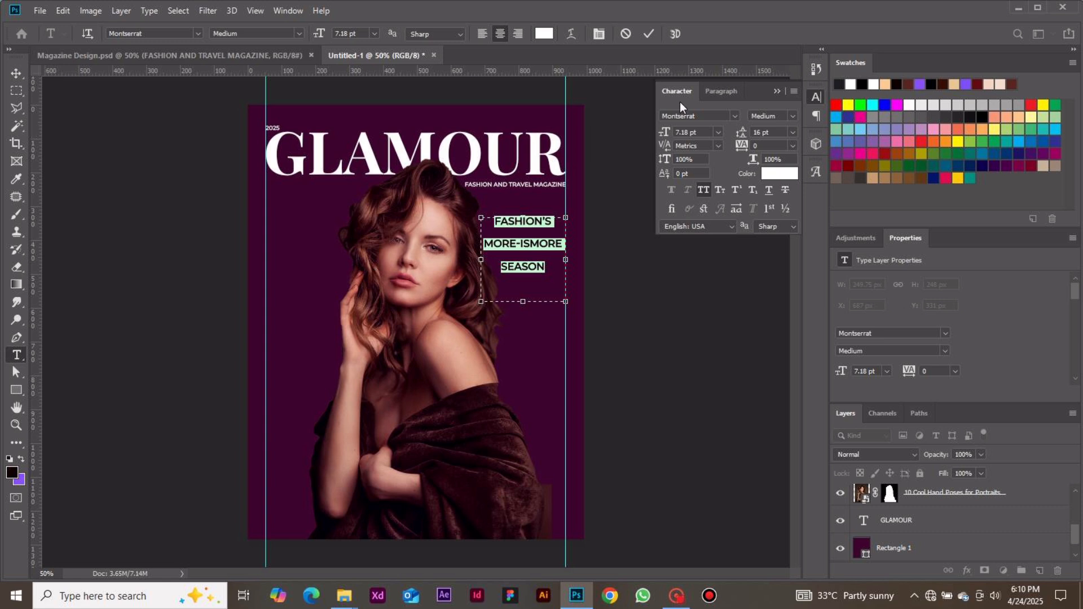
double_click(757, 132)
type("7")
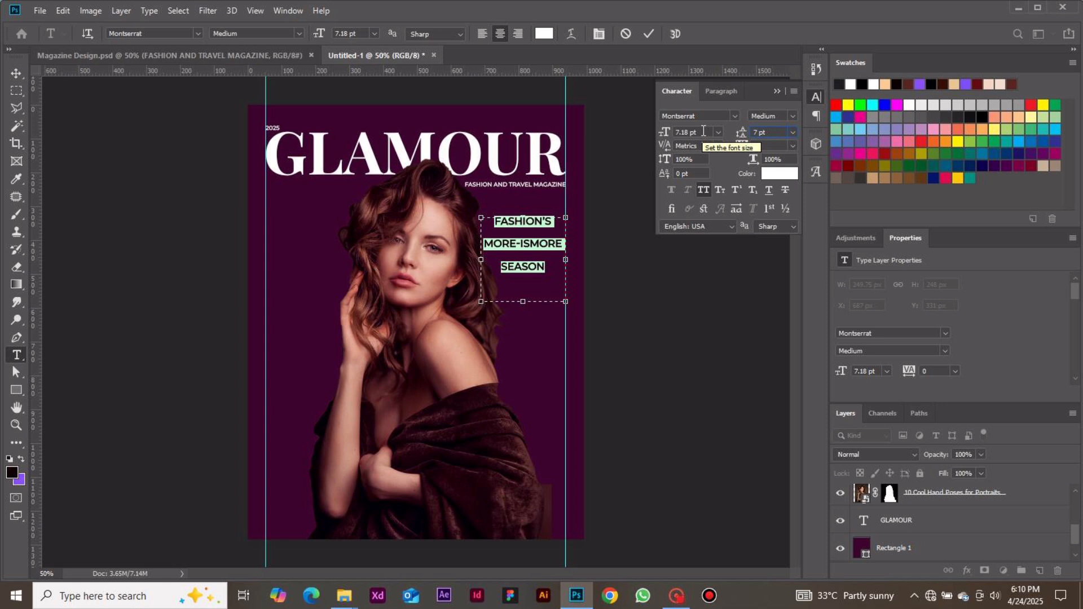
type(".76")
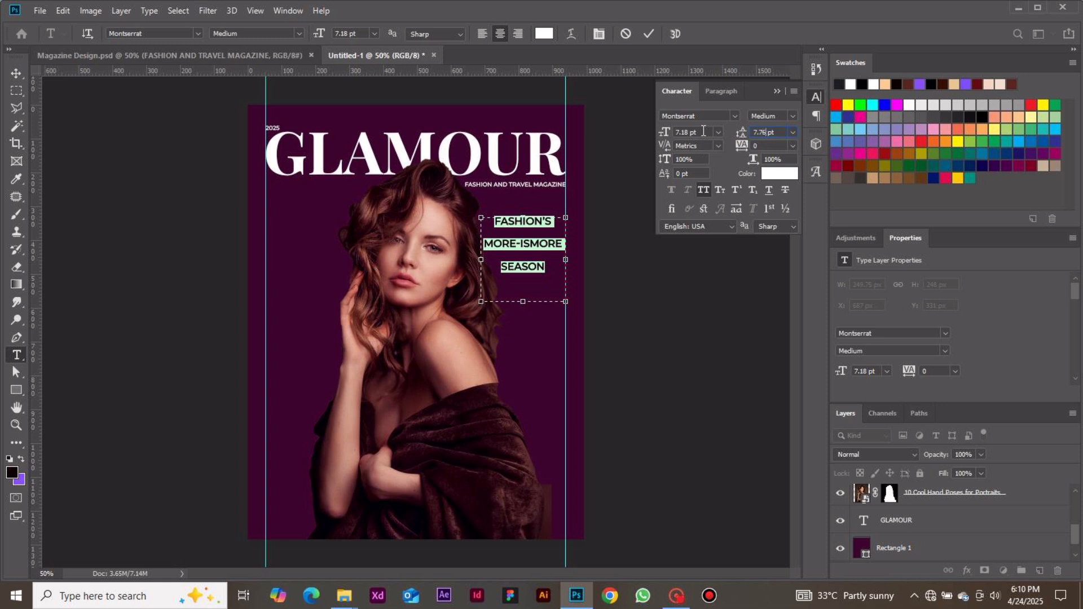
key("Return")
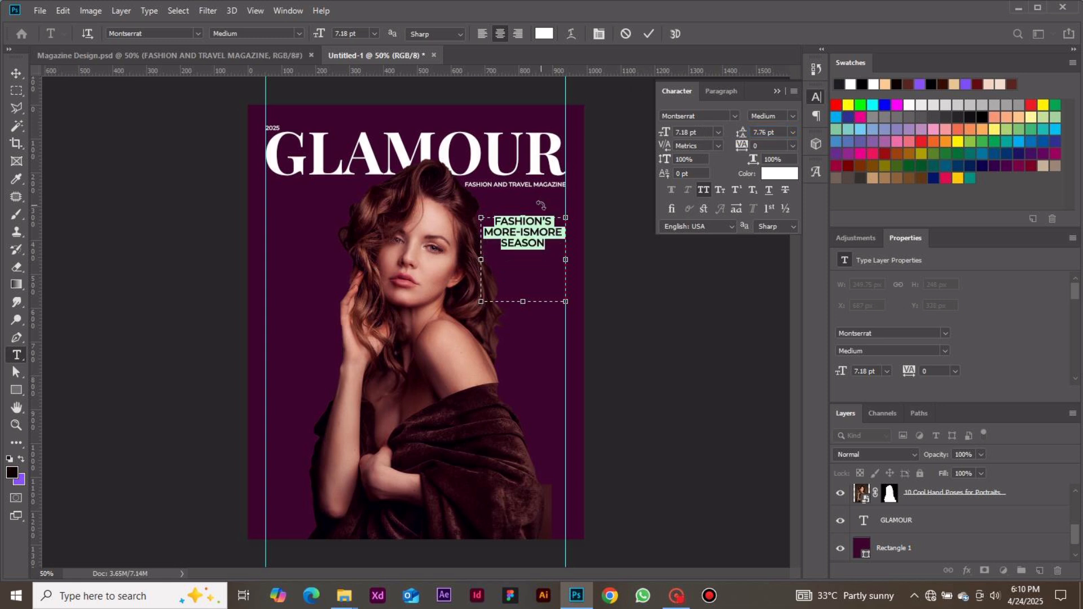
Right-align the headline text and shrink its box to about 224 by 140 px so it wraps onto four lines.
left_click(521, 33)
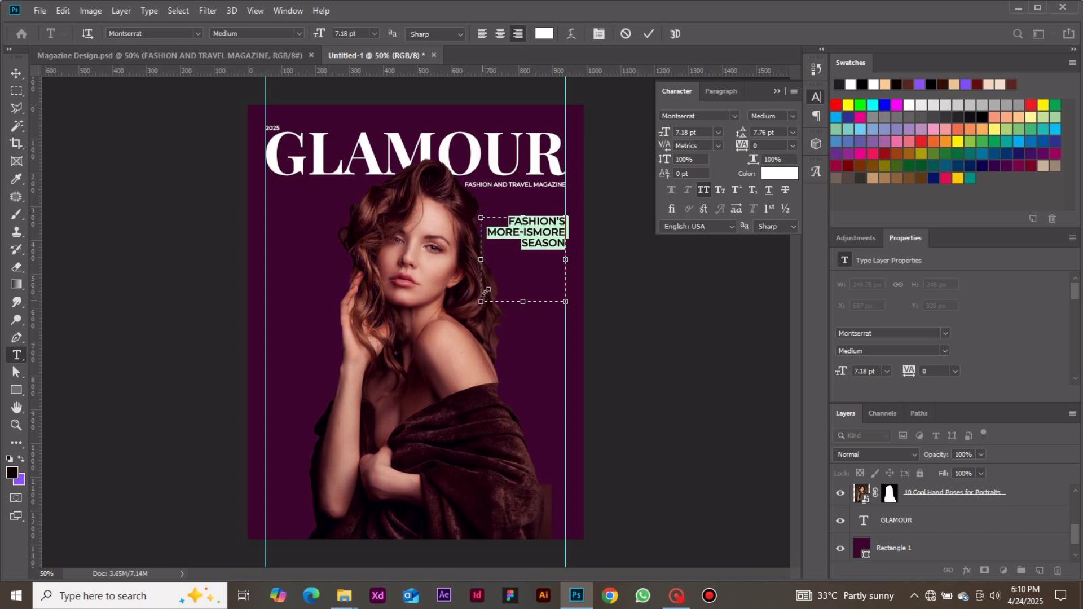
left_click_drag(483, 299, 493, 262)
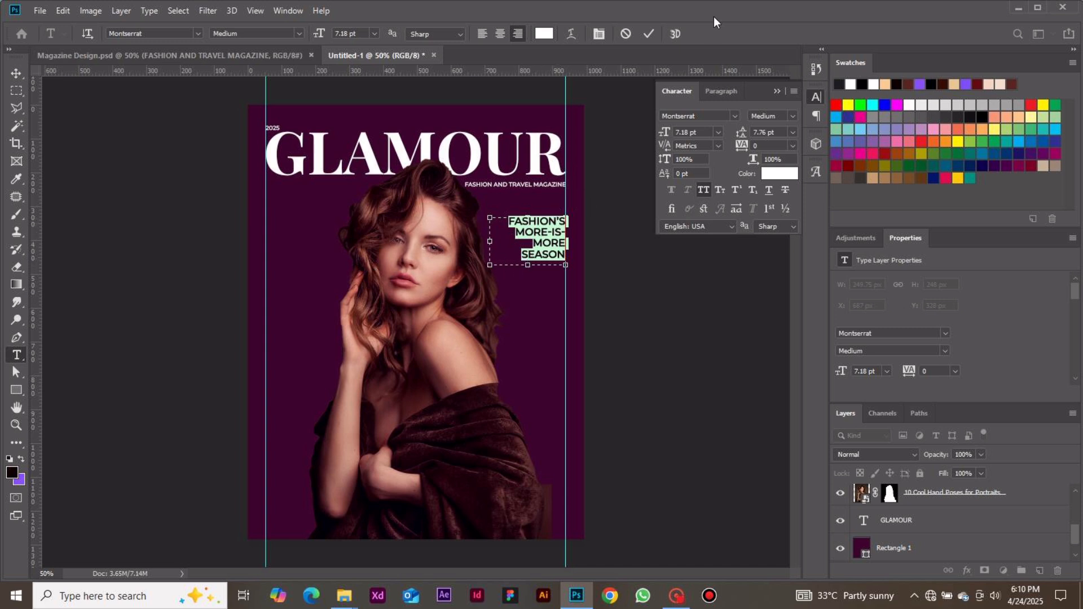
Color the "FASHION'S MORE-ISMORE SEASON" text pink with hex FE8ED9 and commit the text edit.
left_click(787, 177)
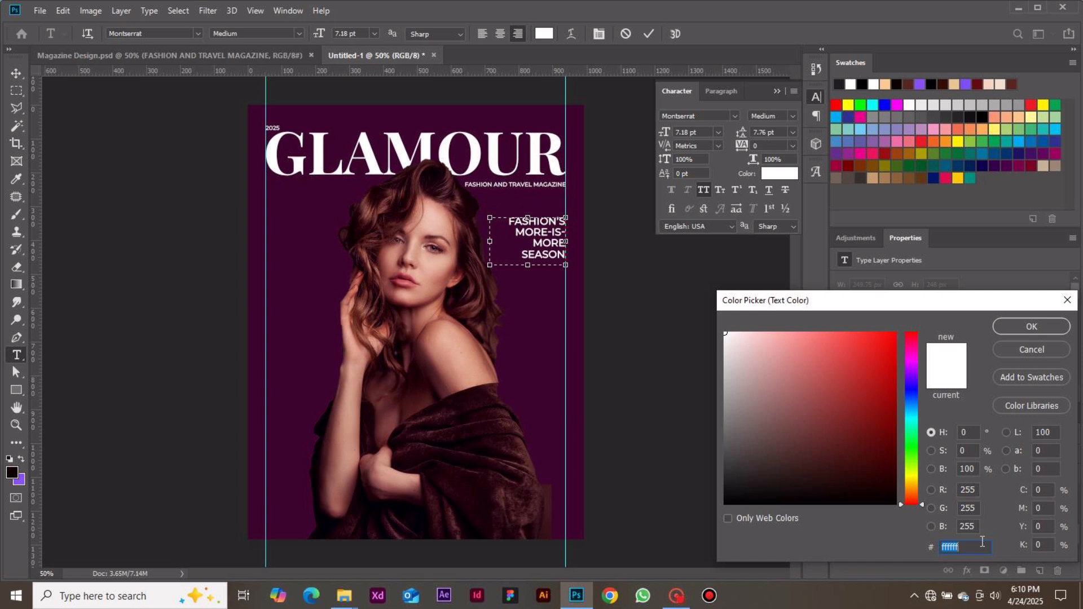
type("F")
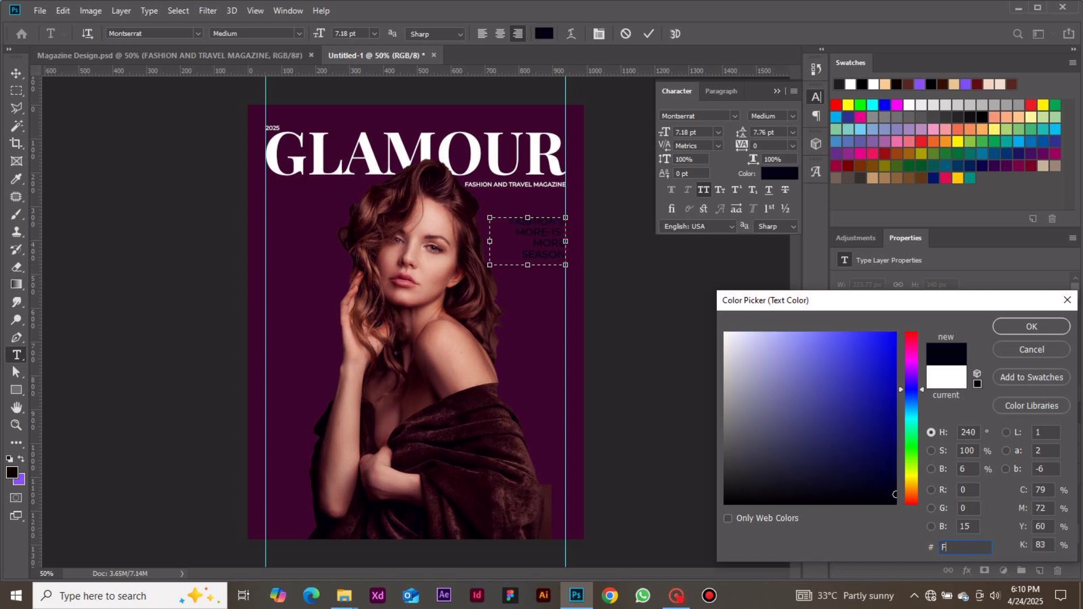
type("E")
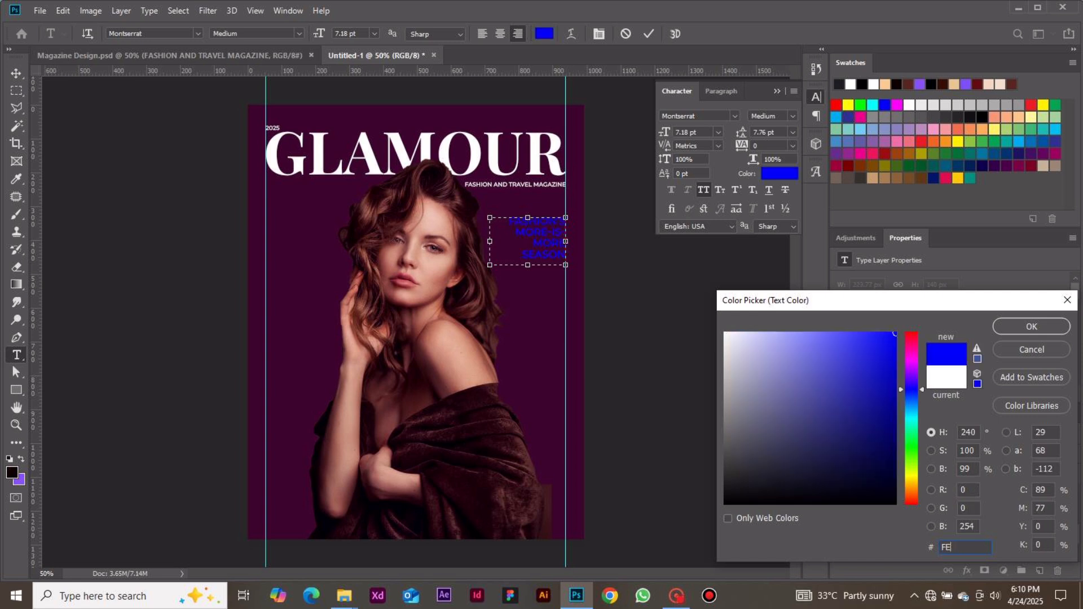
type("8E")
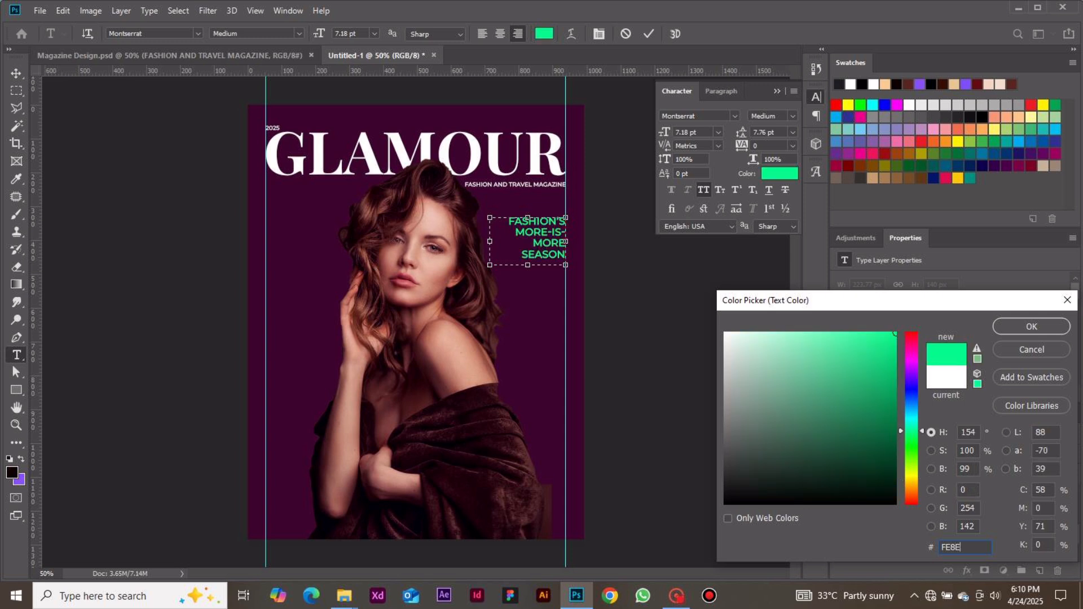
type("D9")
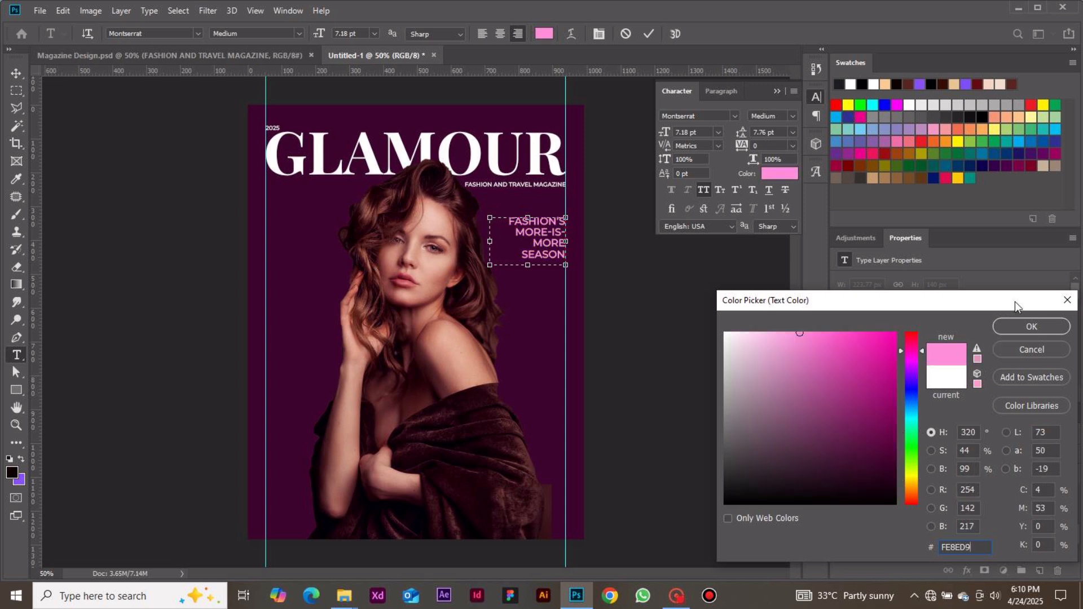
left_click(1010, 324)
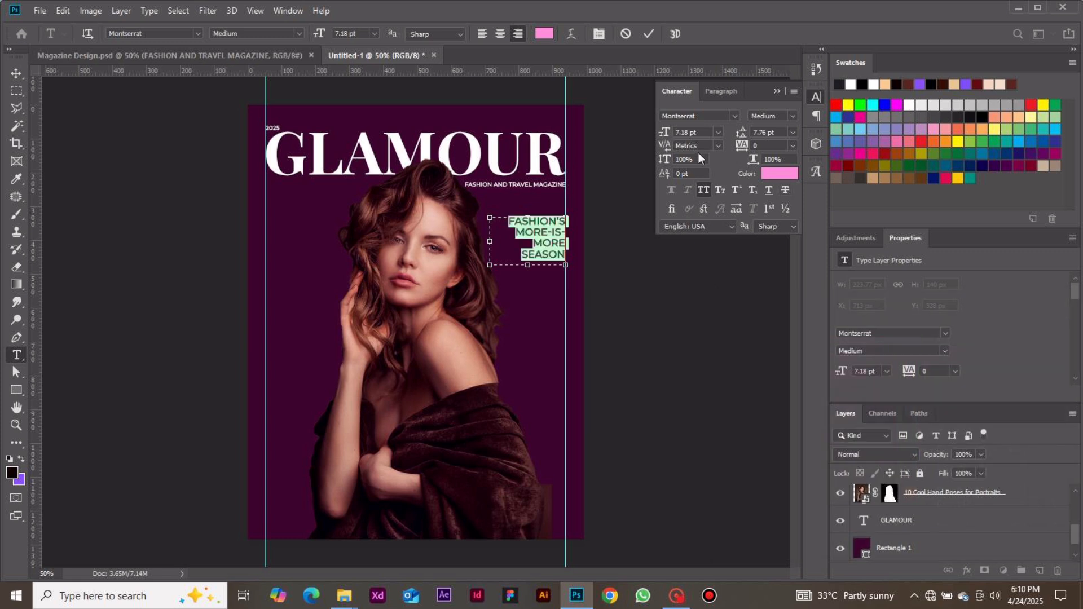
left_click(649, 34)
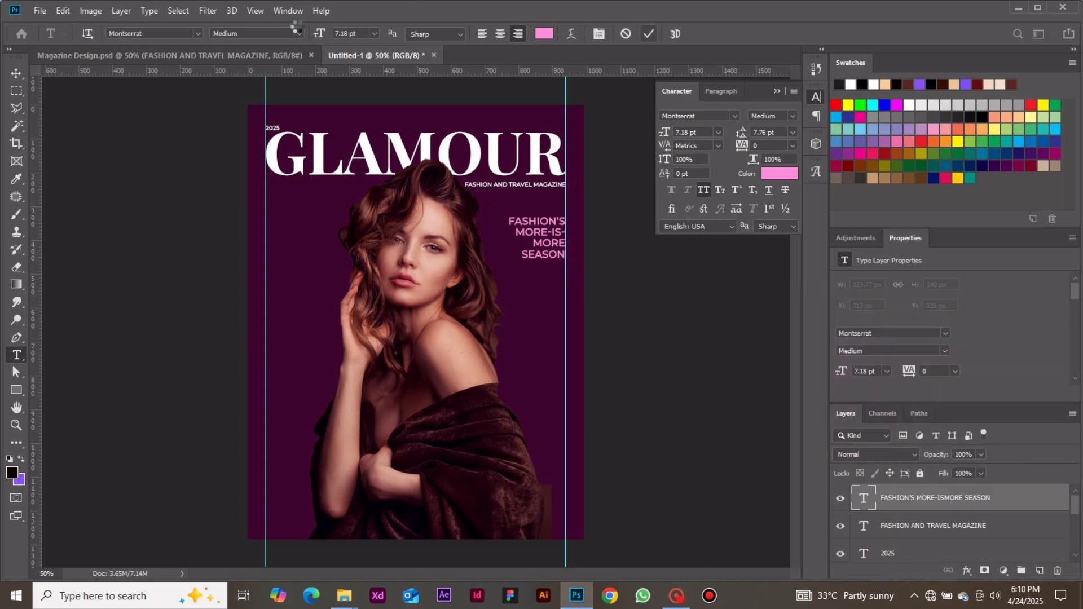
Move the "FASHION'S MORE-ISMORE SEASON" headline down along the right margin guide to about Y 382 px and deselect it.
left_click(16, 75)
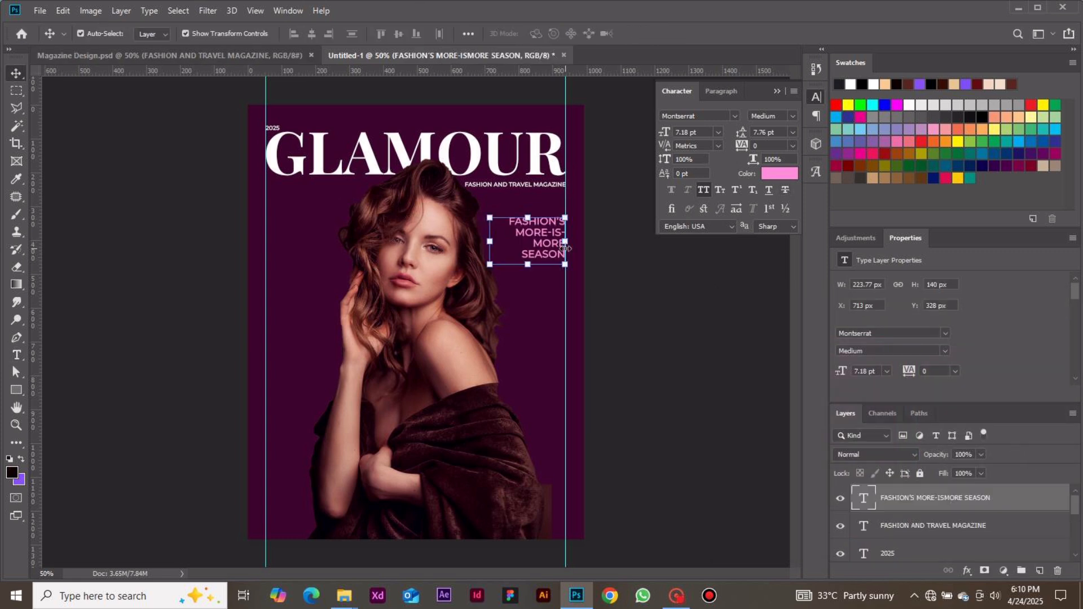
left_click_drag(553, 242, 552, 265)
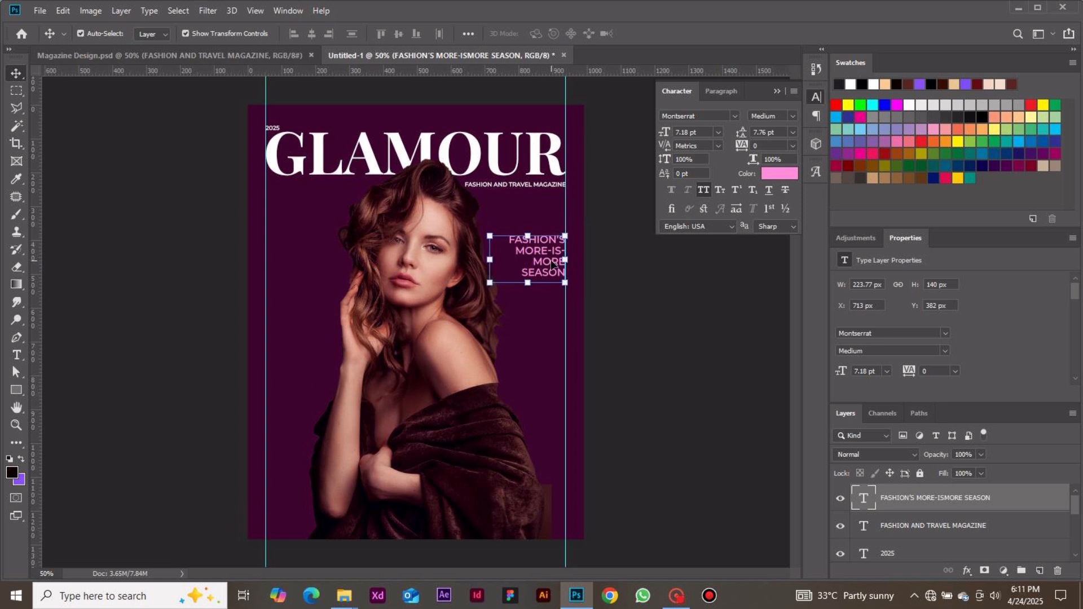
left_click(652, 316)
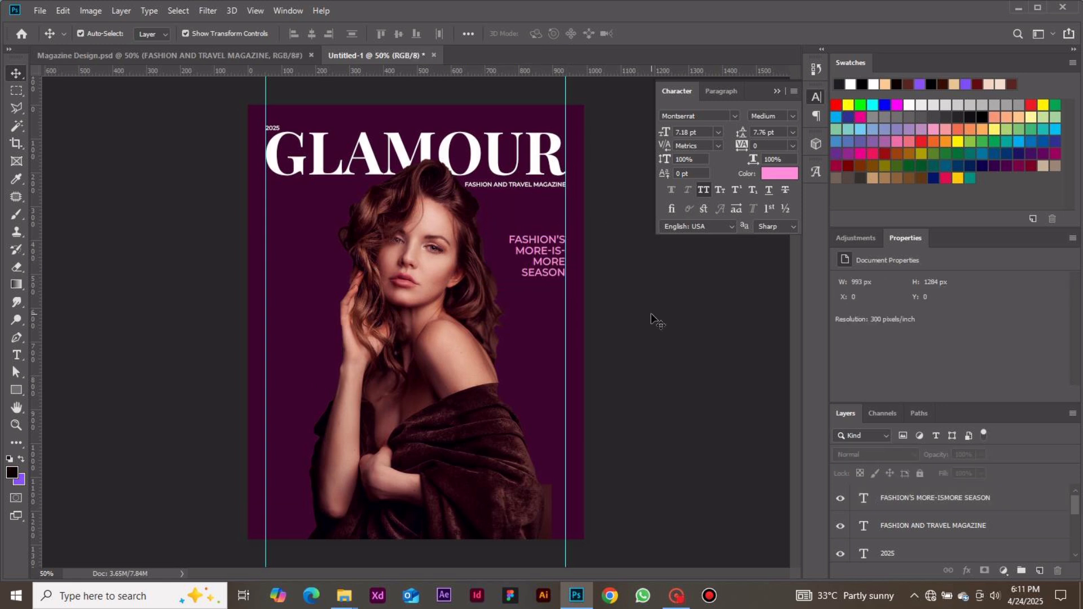
Add a two-line point text reading "MARGOT ROBIE" over the portrait's raised arm and commit it.
key("t")
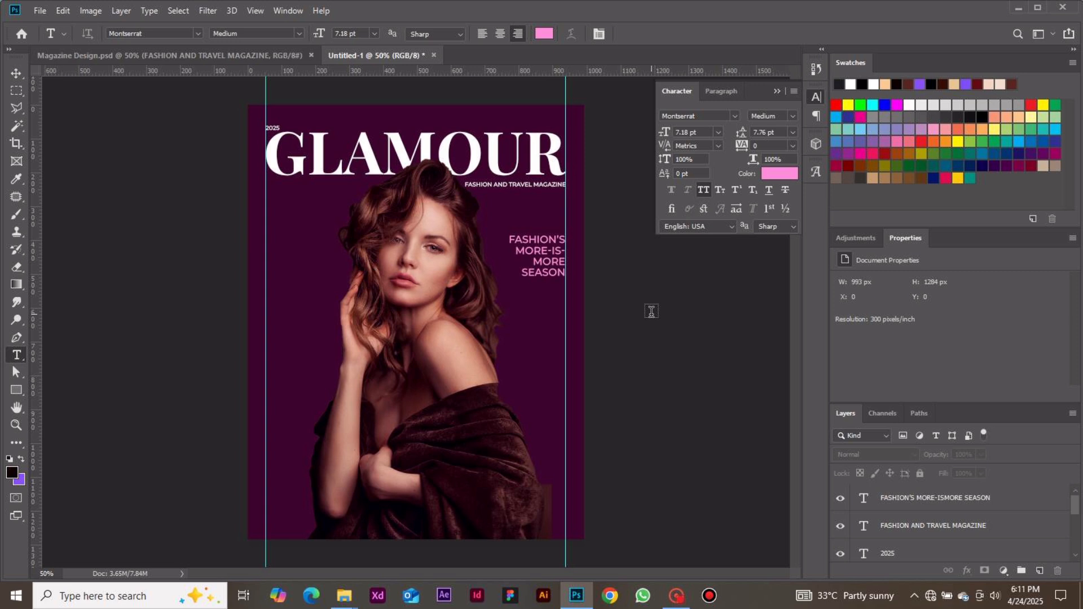
left_click(356, 340)
type("MA")
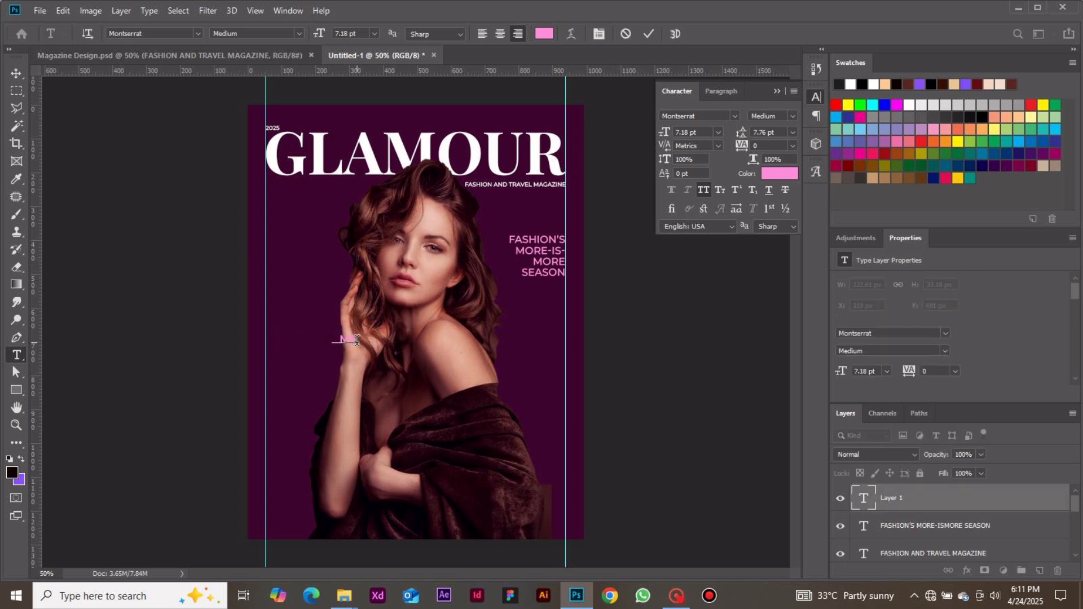
type("RCH 2")
key("BackSpace")
key("Return")
type("ROBIE")
left_click(648, 34)
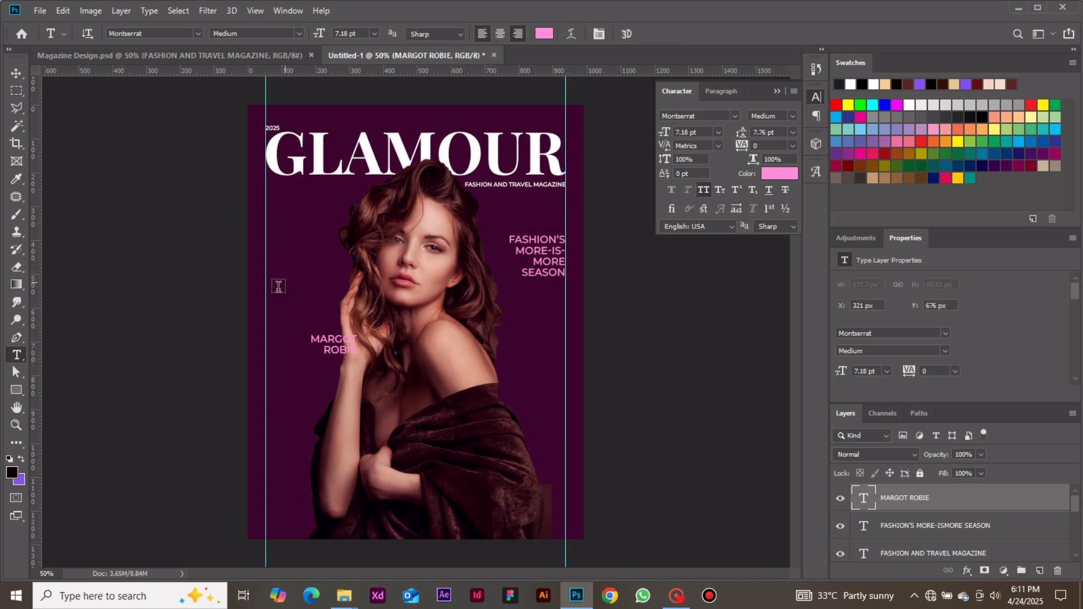
Left-align the "MARGOT ROBIE" text and move it against the left margin guide beside the hair, at about X 47, Y 460 px.
left_click(484, 33)
left_click(20, 76)
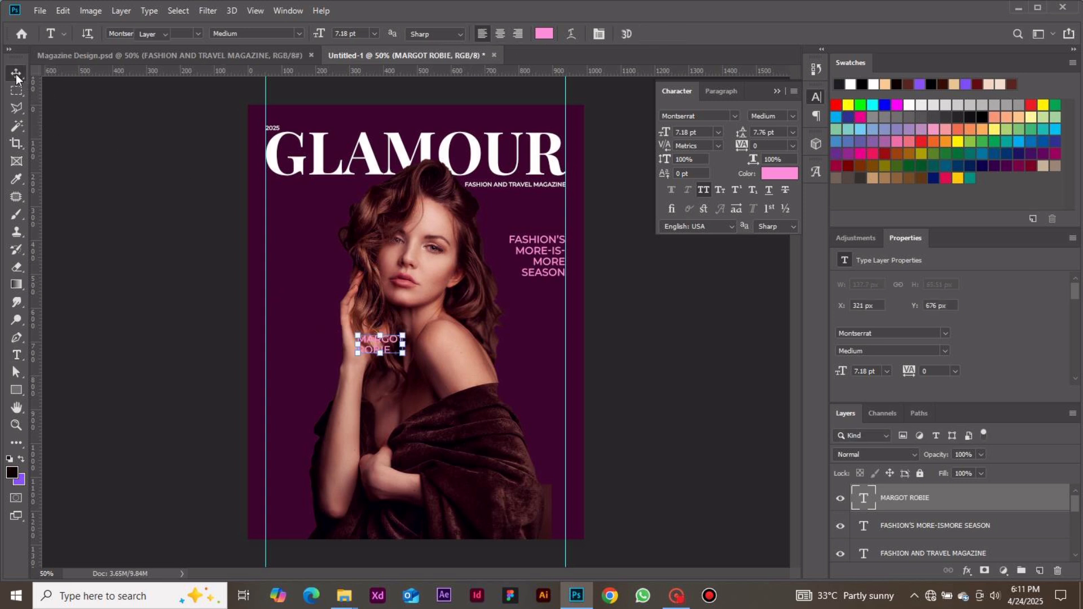
left_click_drag(397, 344, 303, 269)
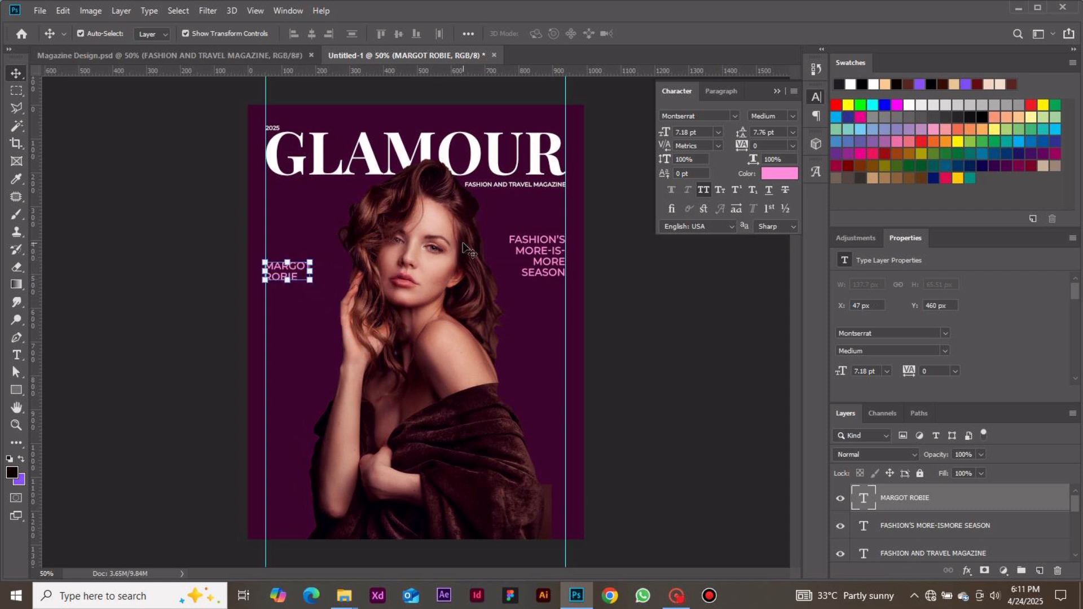
Set the "MARGOT ROBIE" text to a size of 11 pt with 11 pt leading and deselect it.
left_click(719, 132)
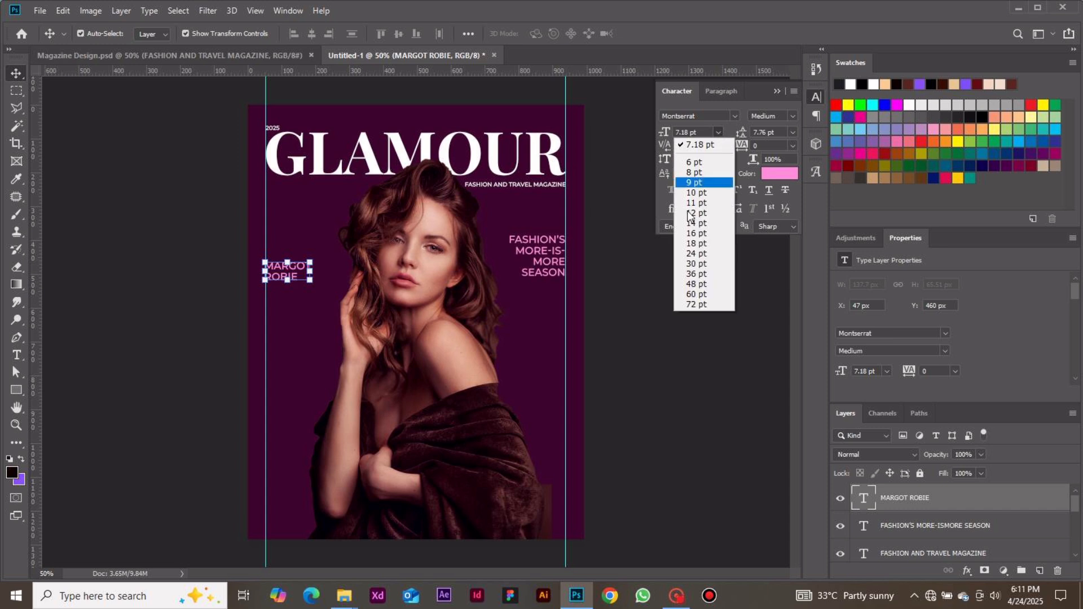
left_click(700, 204)
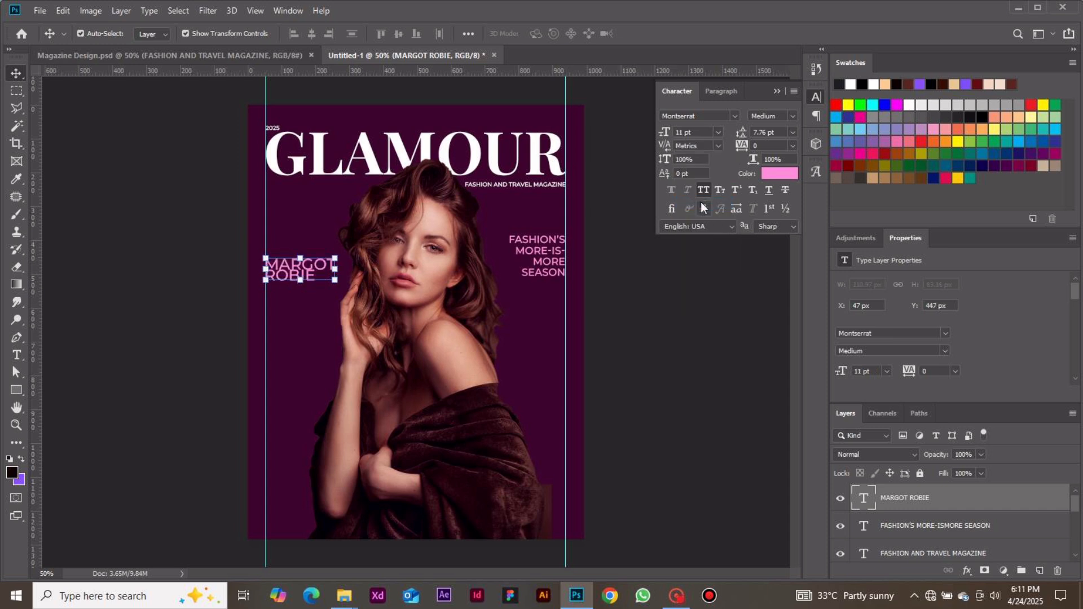
left_click(792, 133)
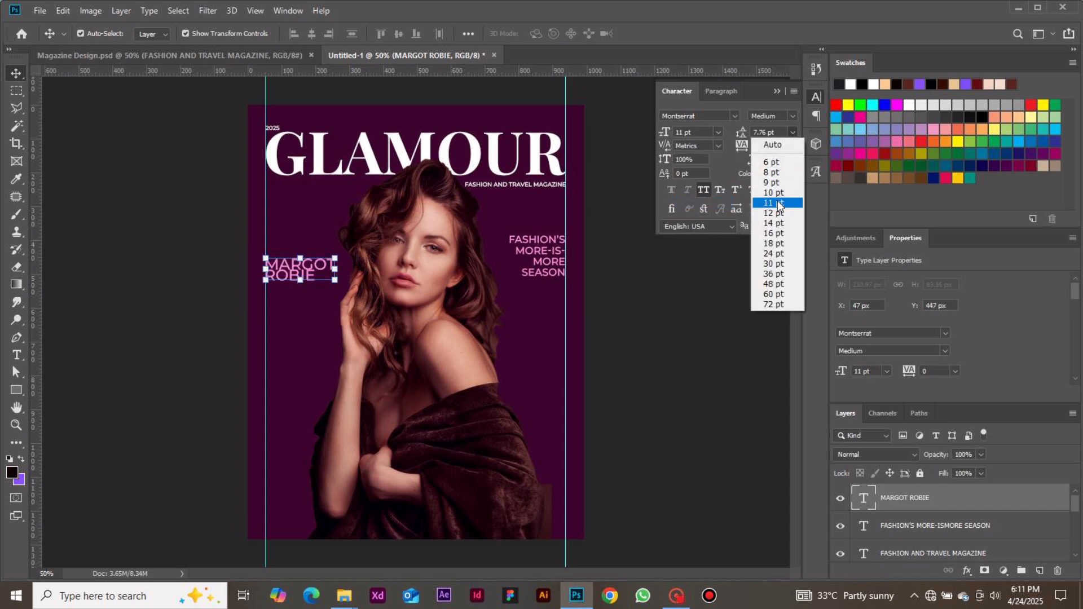
left_click(779, 203)
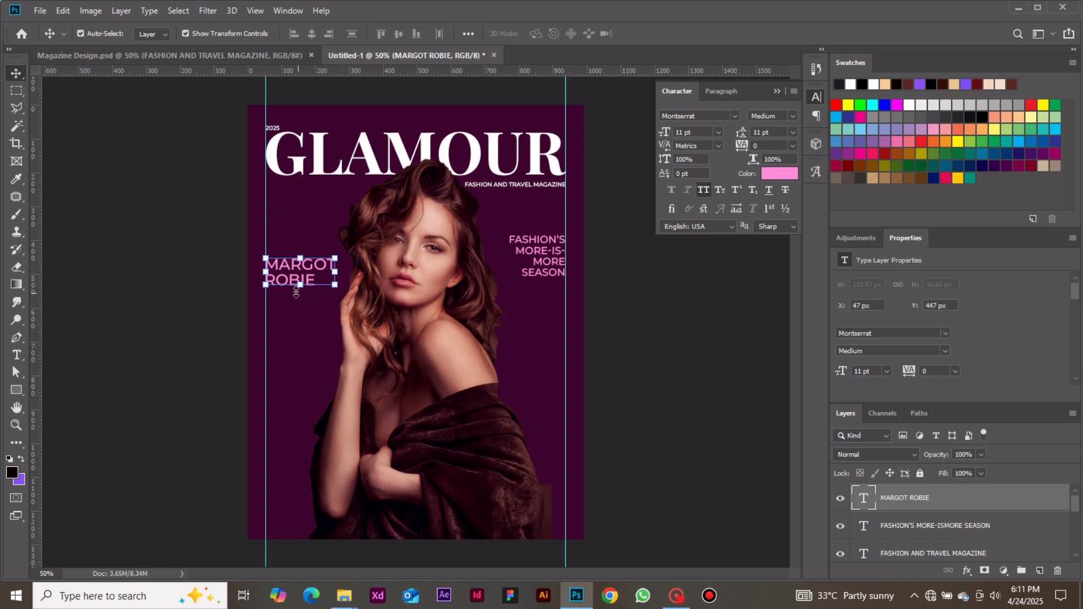
left_click(220, 359)
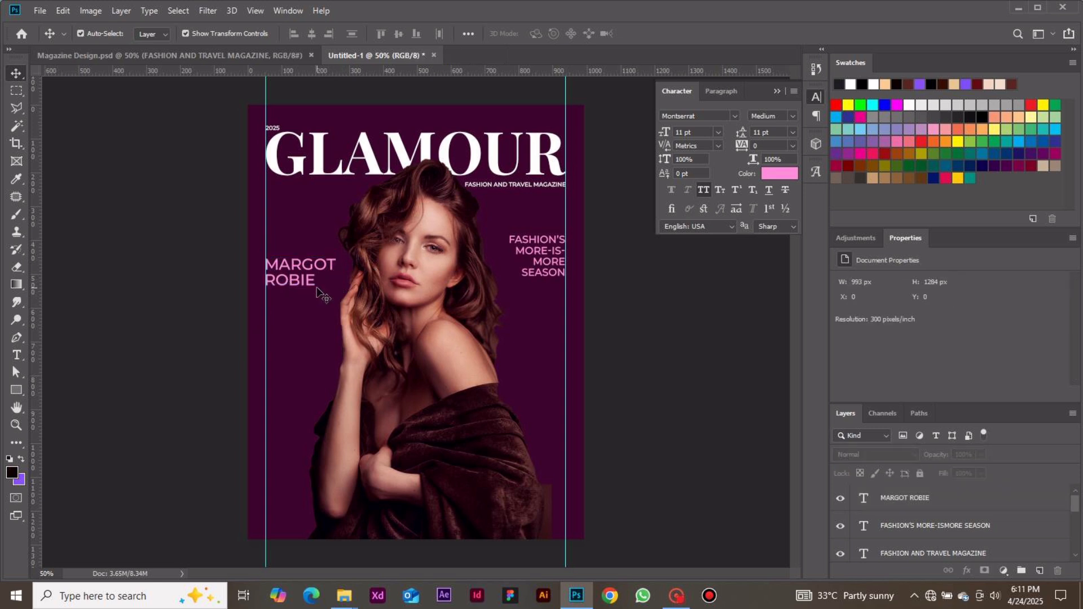
Create a paragraph text box about 240 by 156 px over the portrait's raised arm and start it with "FEARLESS, FUN, AND".
key("t")
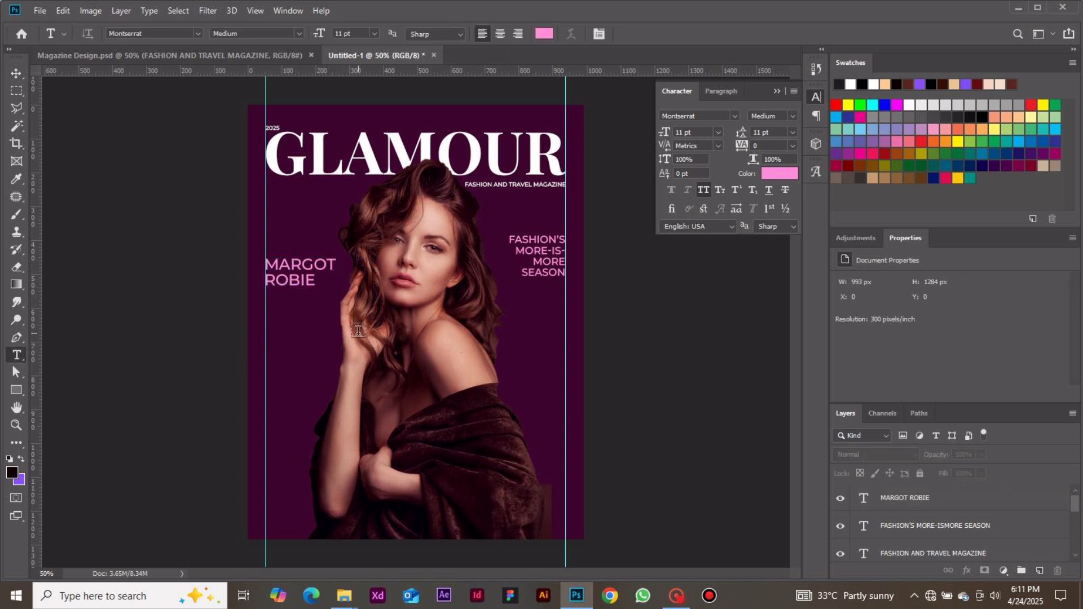
left_click(338, 352)
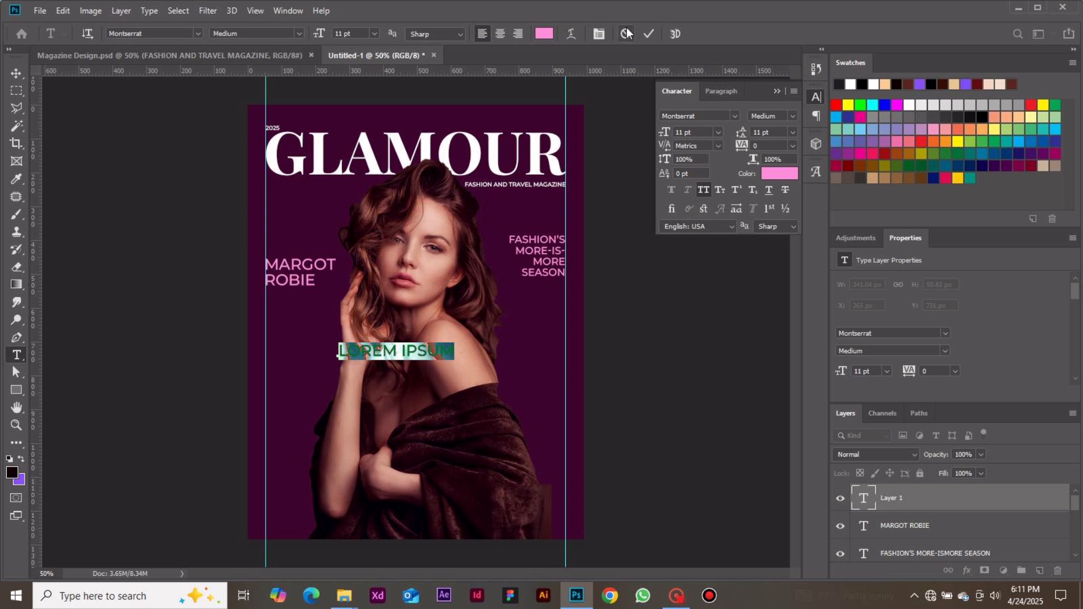
left_click(625, 34)
left_click_drag(320, 331, 400, 383)
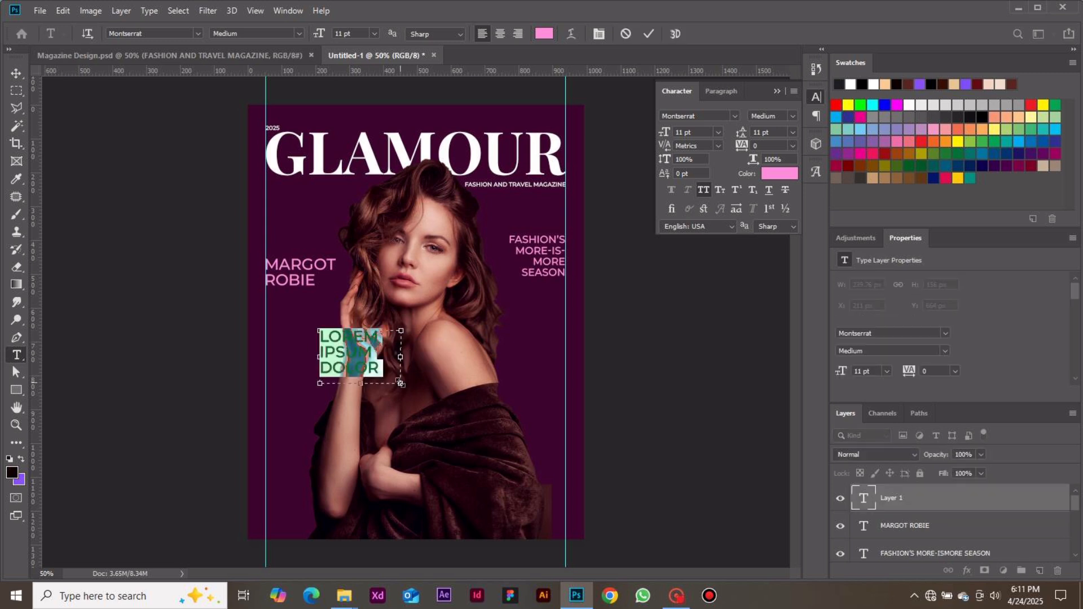
type("FEAR")
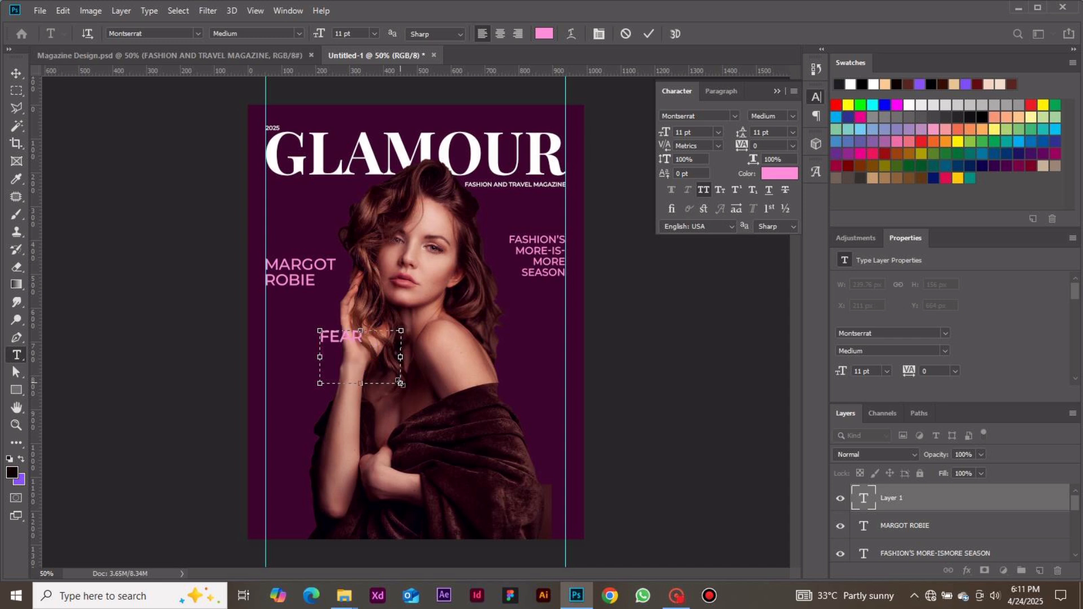
type("LES")
type("S")
type(", FUN")
type(", AND")
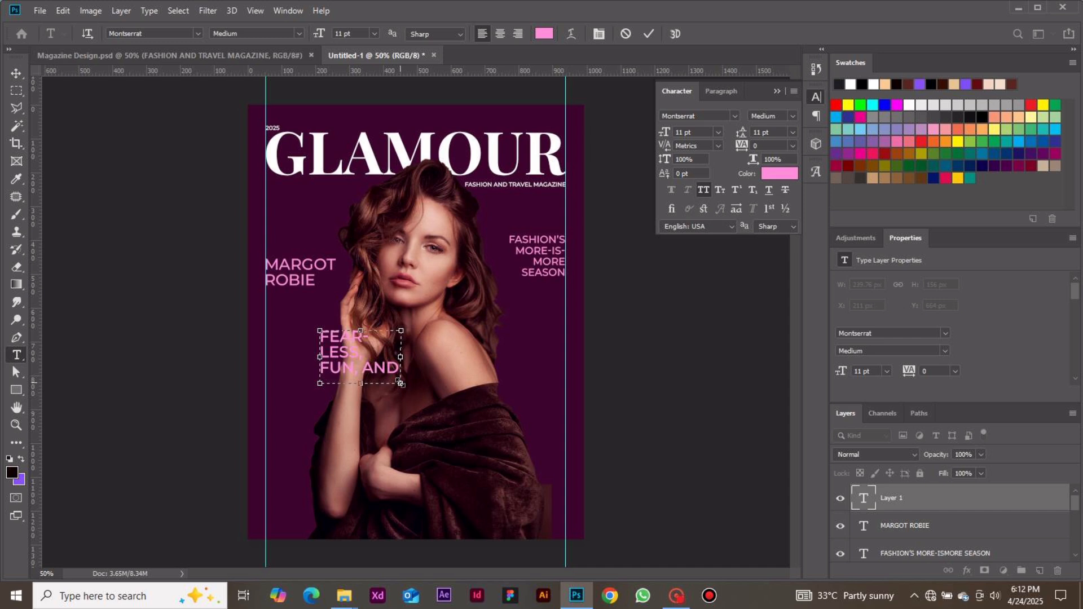
Enlarge the text box to about 368 by 264 px, complete it as "FEARLESS, FUN, AND DEFYING HOLLYWOOD'S EXPECTATION" and commit it.
key("ctrl+a")
left_click_drag(401, 383, 444, 421)
left_click(418, 404)
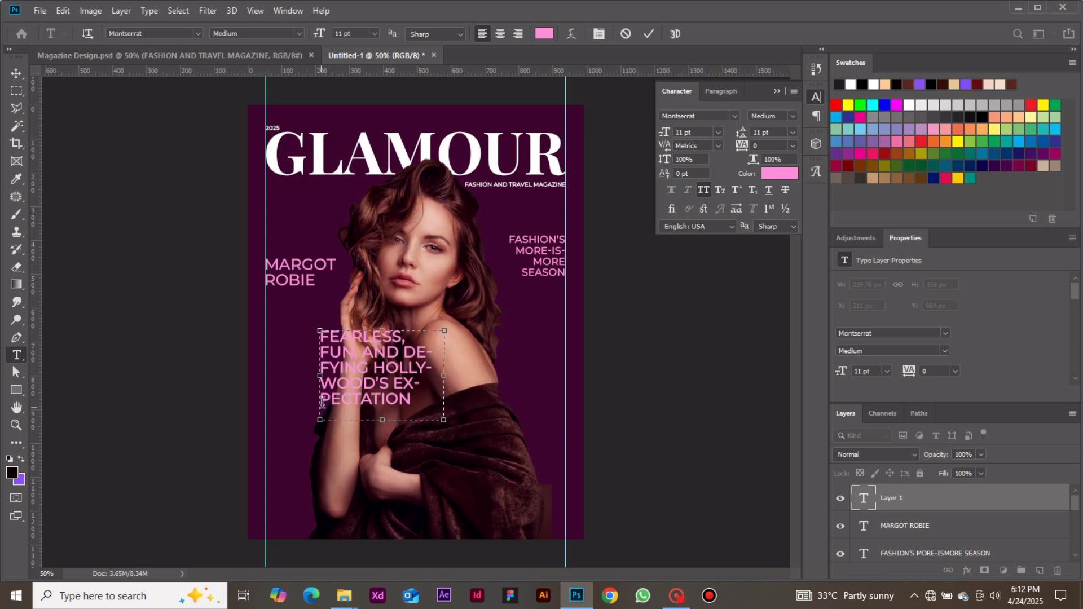
left_click(648, 33)
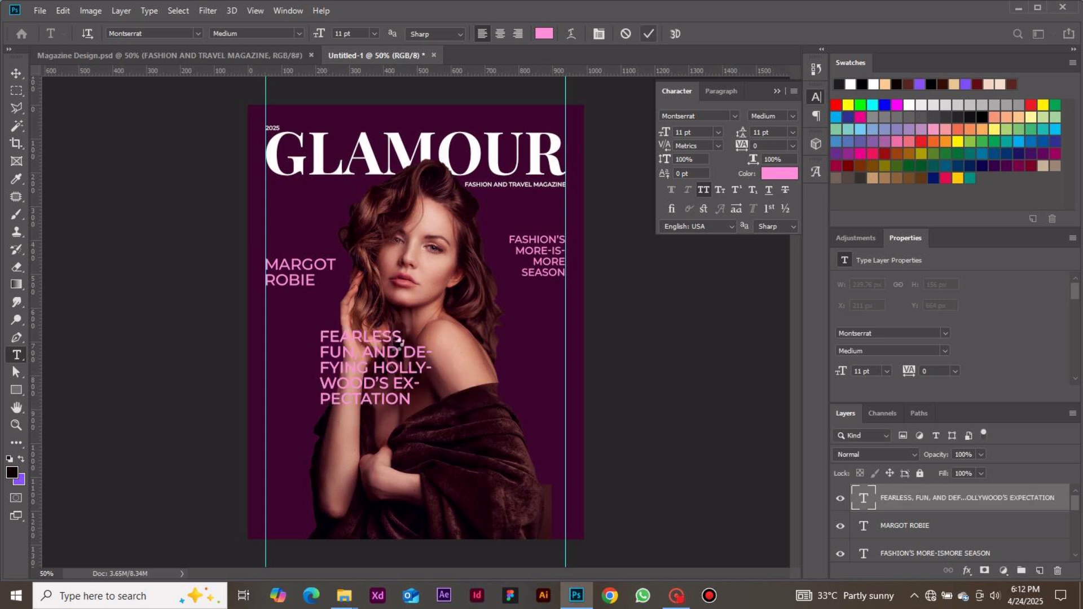
Move the "FEARLESS, FUN, AND DEFYING HOLLYWOOD'S EXPECTATION" text directly below "MARGOT ROBIE" at the left margin guide and color it white, hex ffffff.
left_click(21, 73)
left_click_drag(347, 350, 326, 319)
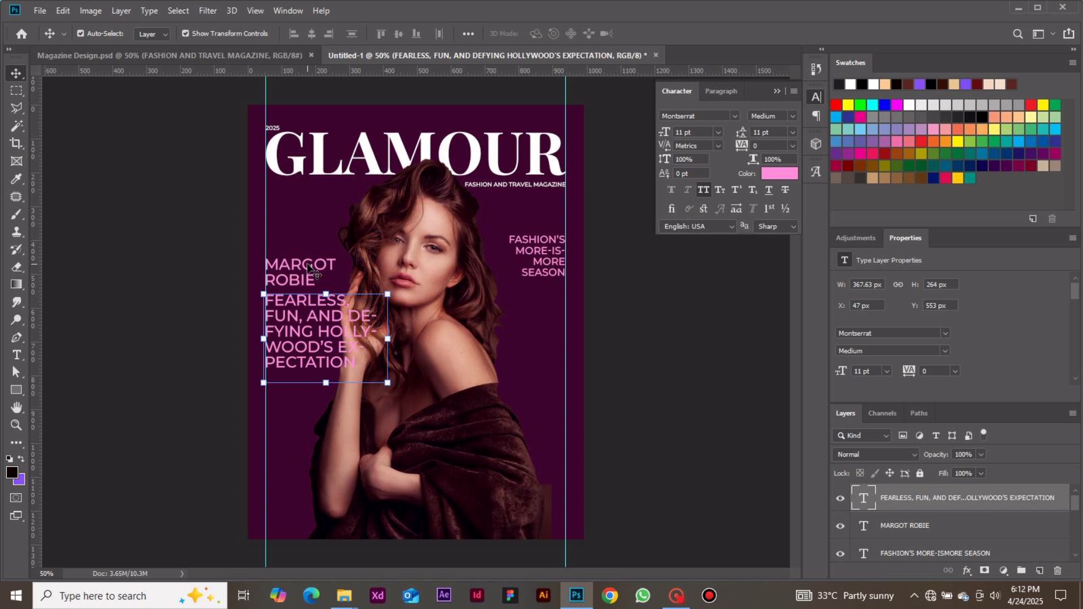
left_click(773, 174)
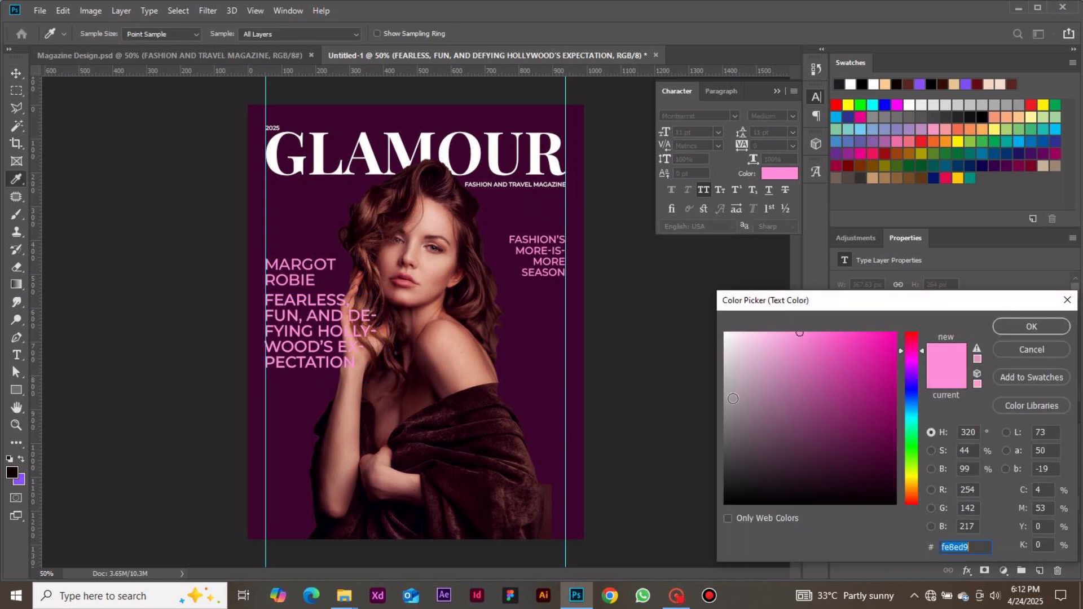
left_click_drag(733, 397, 682, 313)
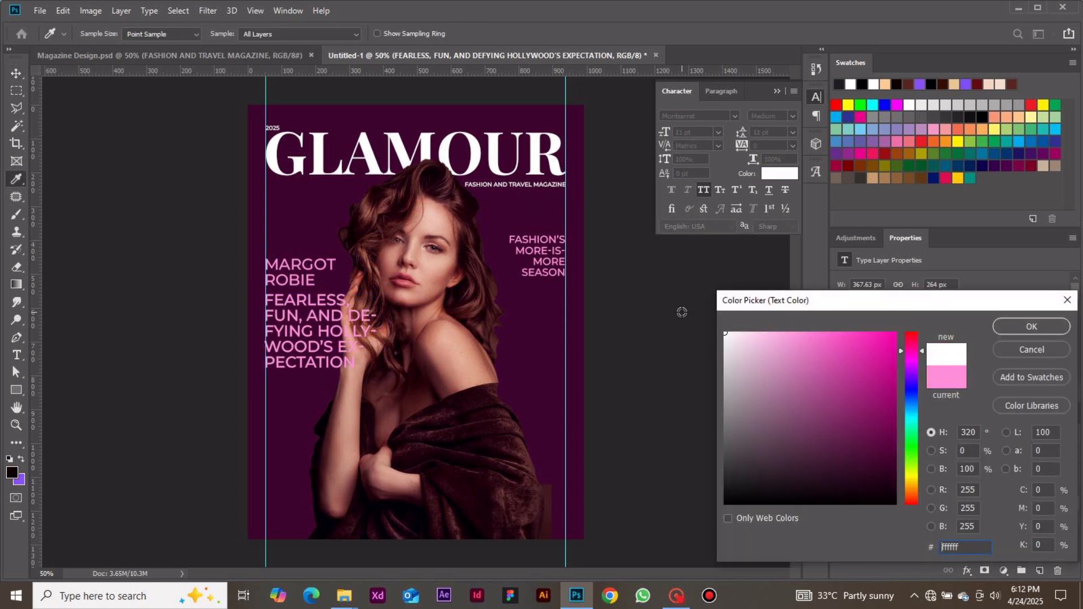
left_click(1021, 327)
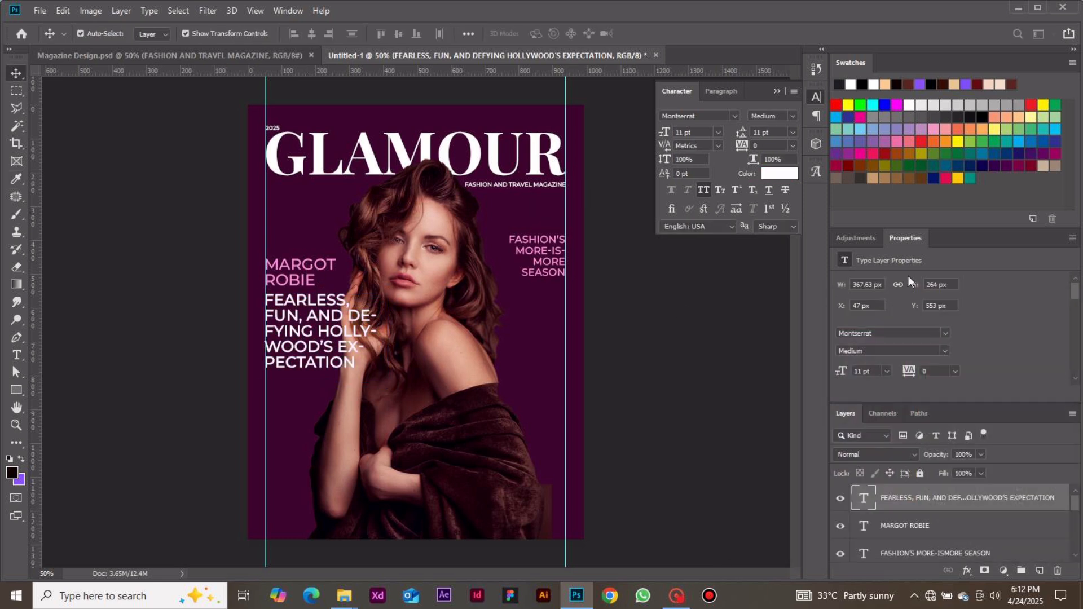
Set the "FEARLESS, FUN..." text to Montserrat Bold at 8 pt with 9 pt leading.
left_click(796, 117)
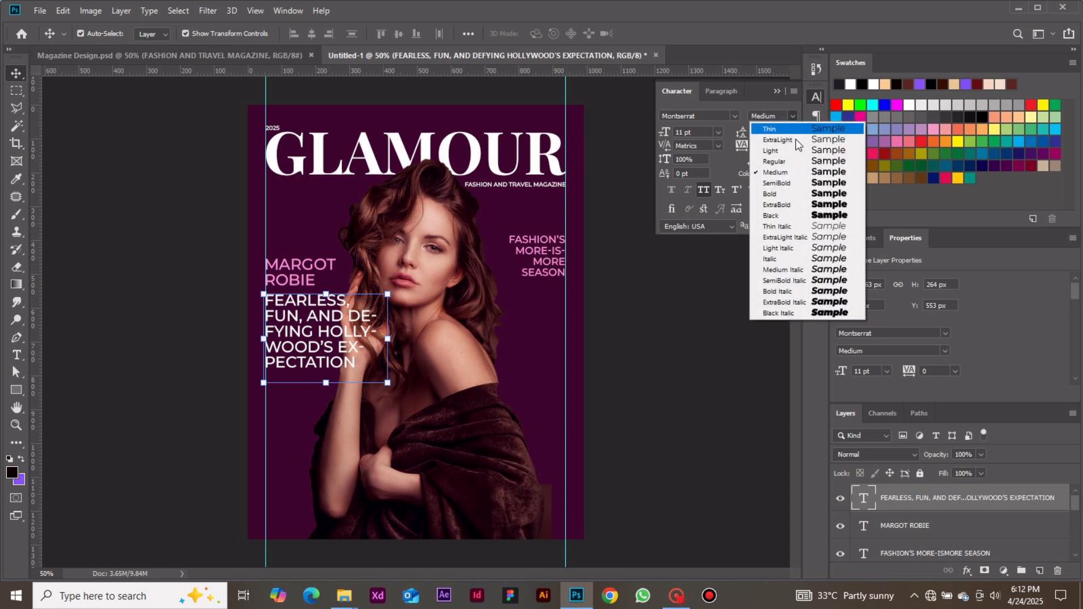
left_click(784, 194)
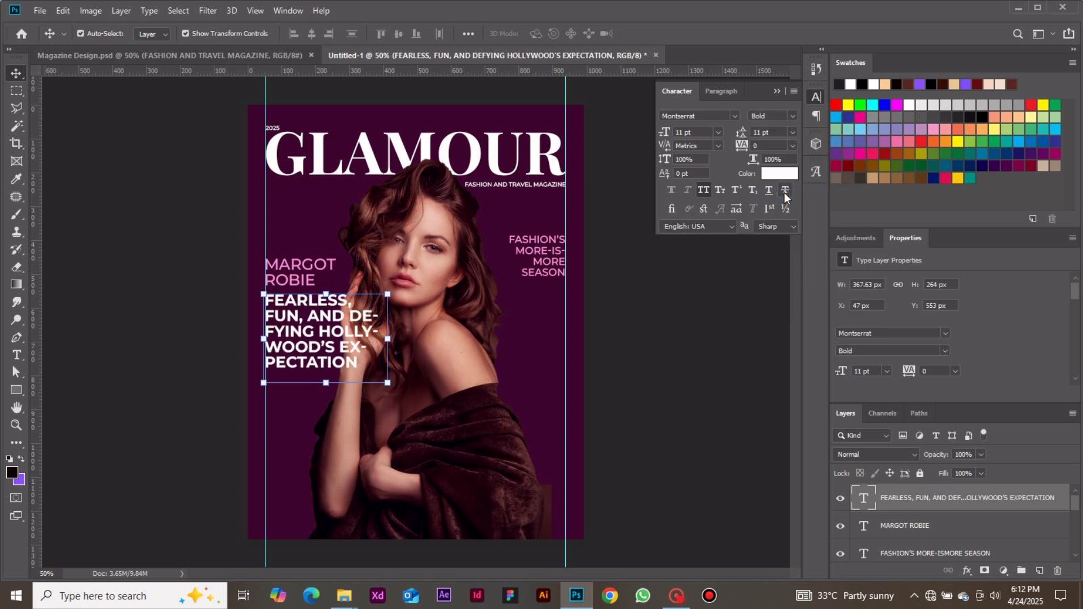
left_click(718, 132)
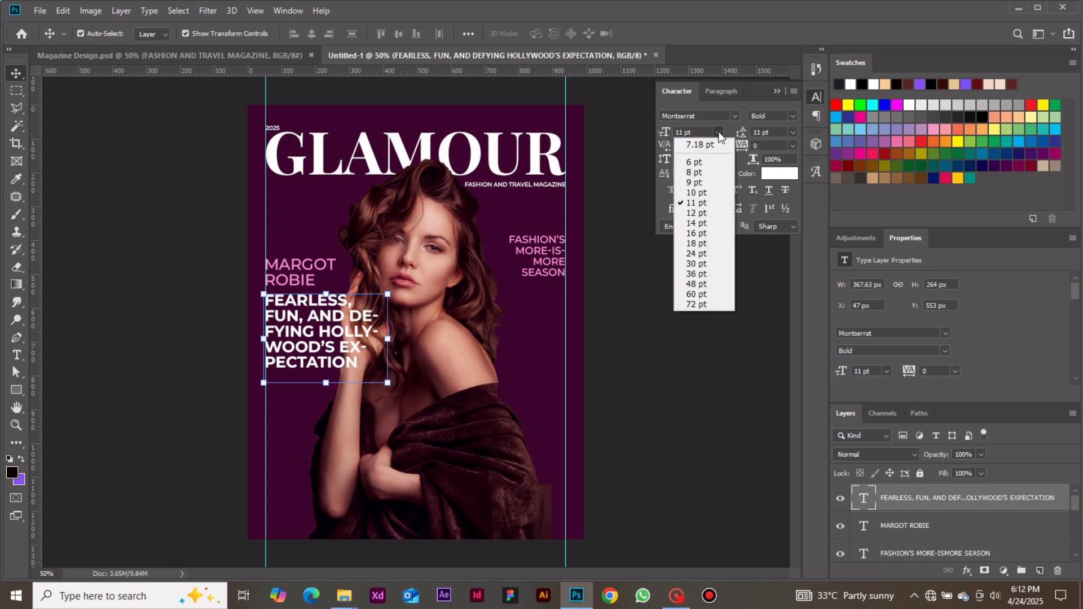
left_click(702, 172)
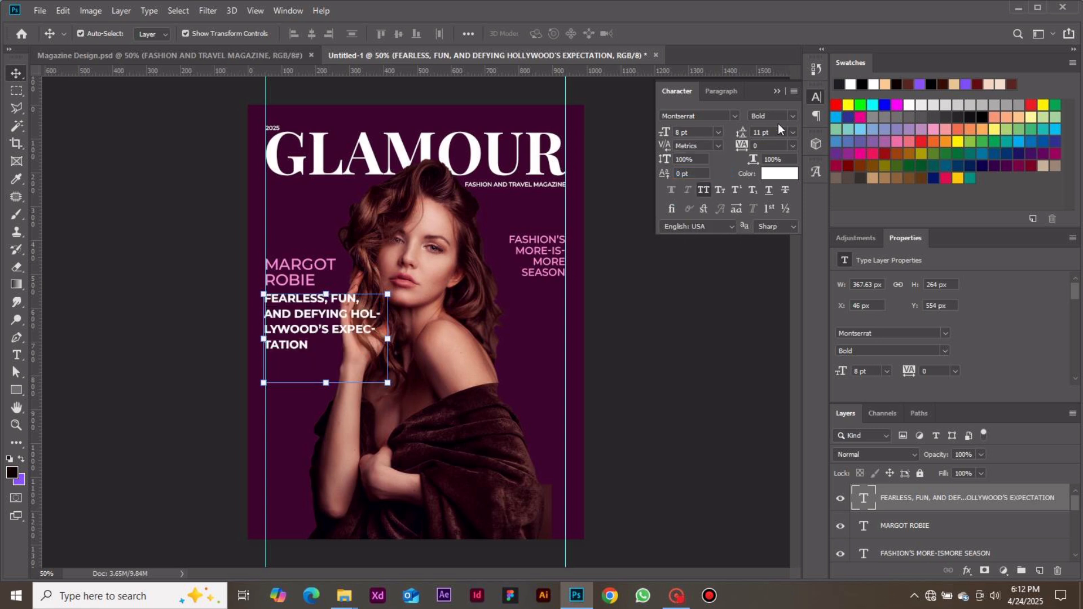
left_click(794, 132)
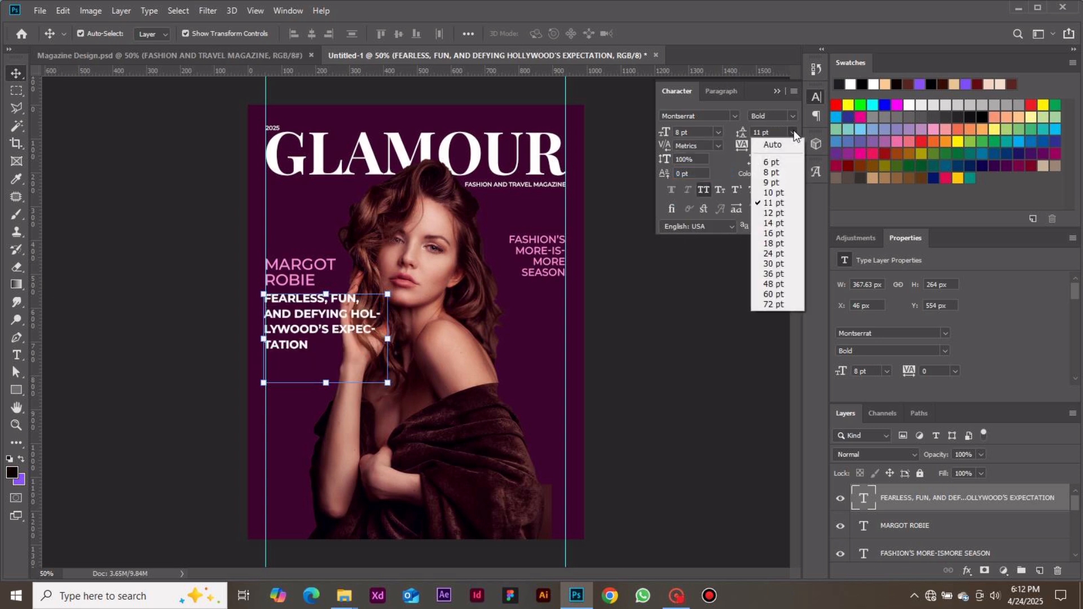
left_click(774, 184)
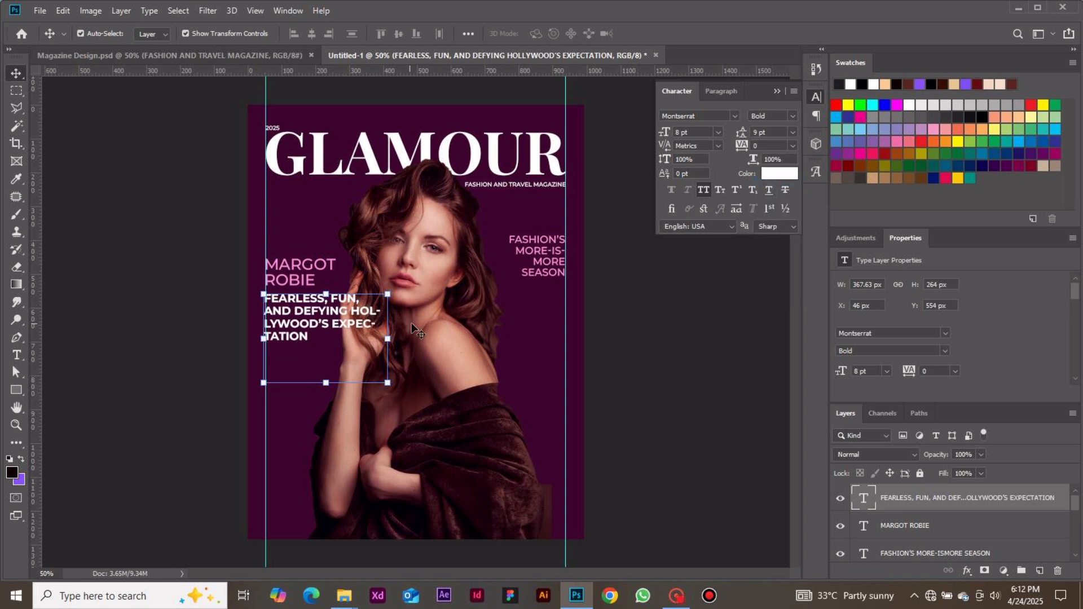
Shrink the "FEARLESS, FUN..." text box to about 300 by 196 px so its four lines wrap without hyphenation, and commit the edit.
key("t")
left_click(343, 310)
key("ctrl+a")
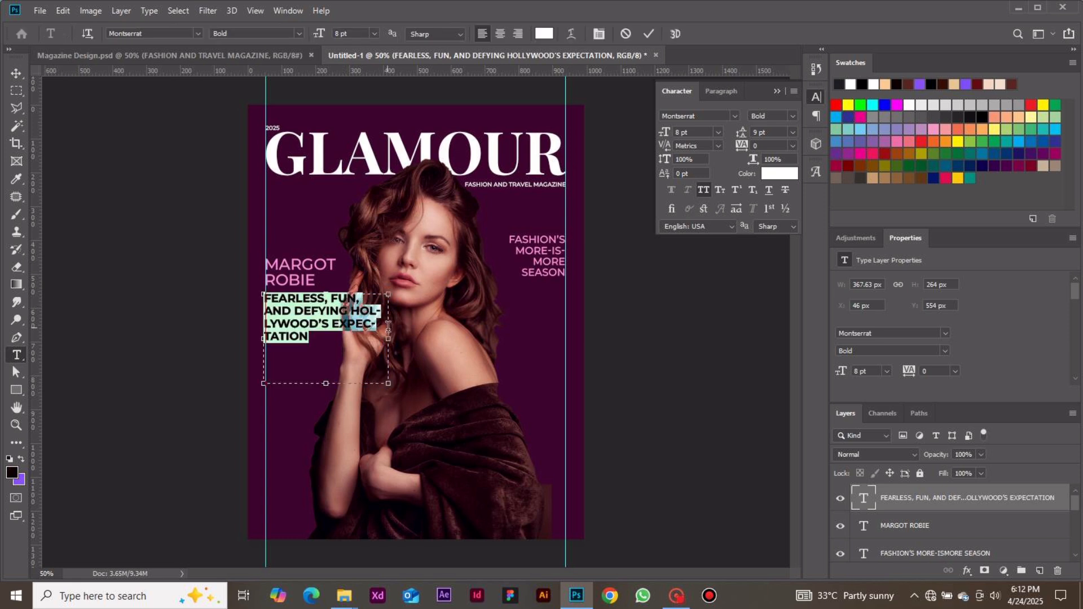
left_click_drag(387, 338, 369, 338)
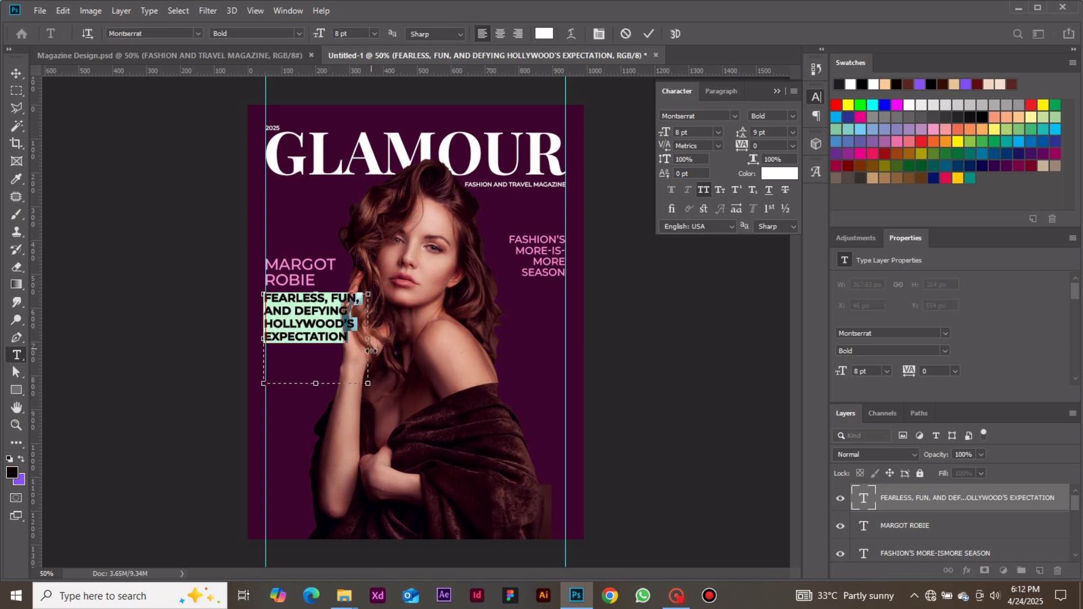
left_click_drag(369, 387, 365, 361)
left_click(646, 40)
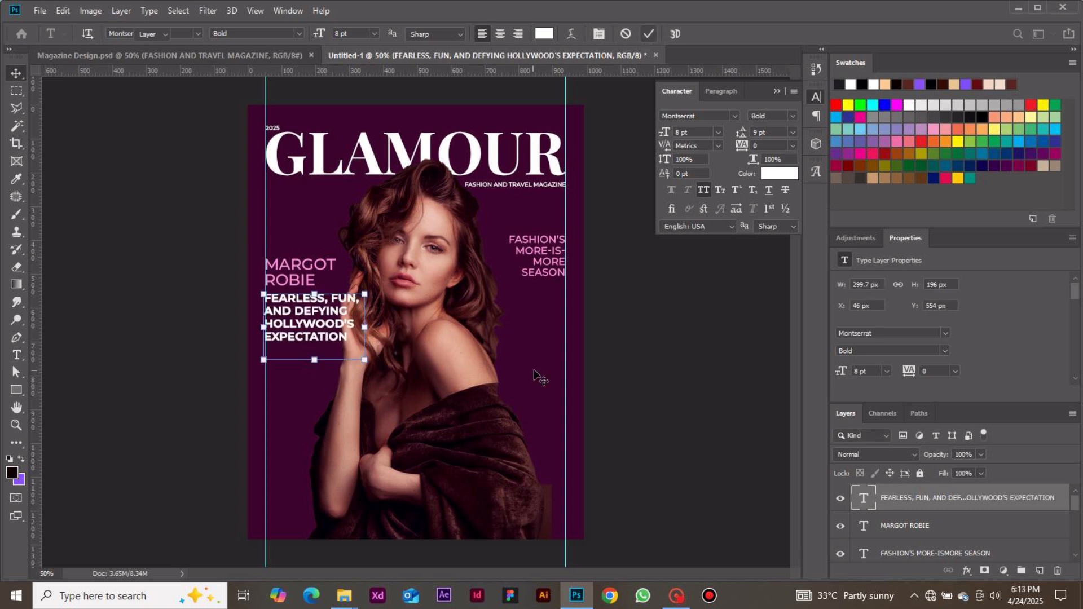
Nudge the "FEARLESS, FUN..." text into line with the left margin guide, at about X 50, Y 556 px.
key("v")
left_click(284, 309)
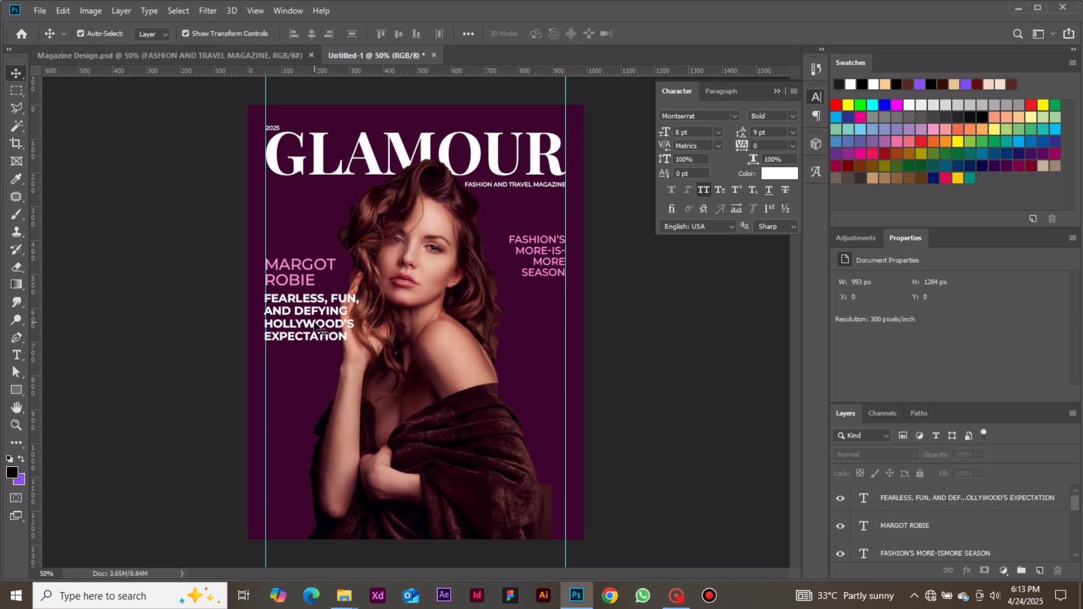
left_click_drag(314, 326, 316, 328)
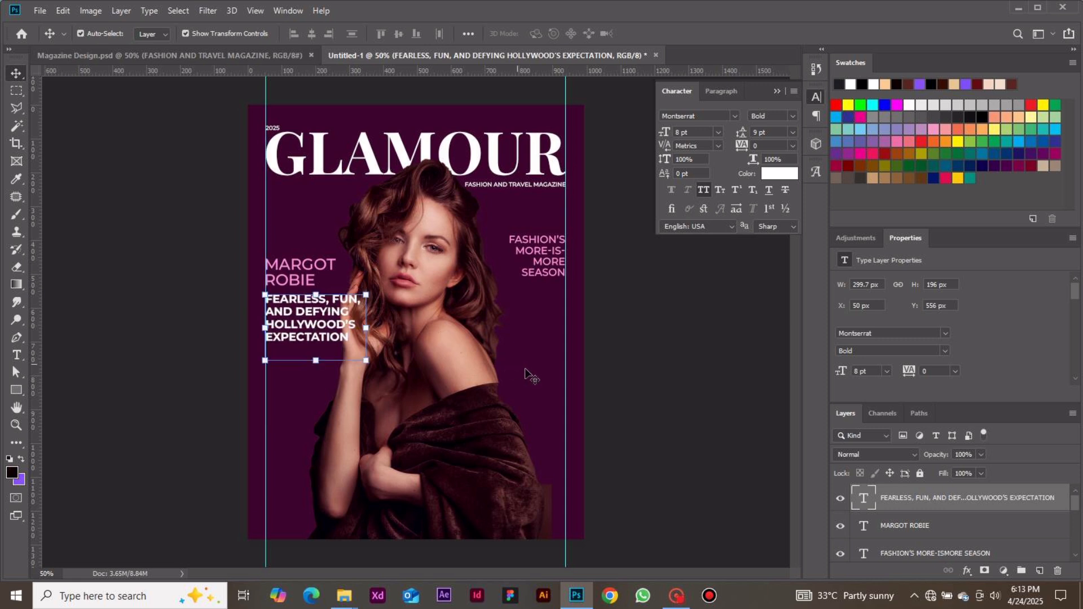
Add white text over the portrait's lower part reading "MODESTY", "PASSION" and "INTEGRITY" on three separate lines, and commit it.
left_click(655, 447)
key("t")
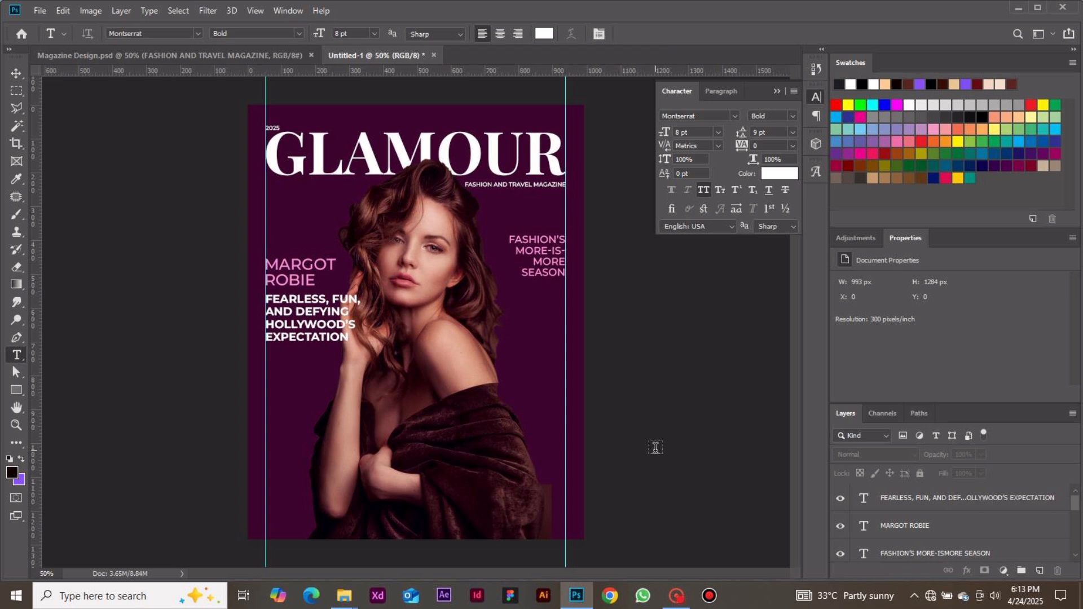
left_click(364, 430)
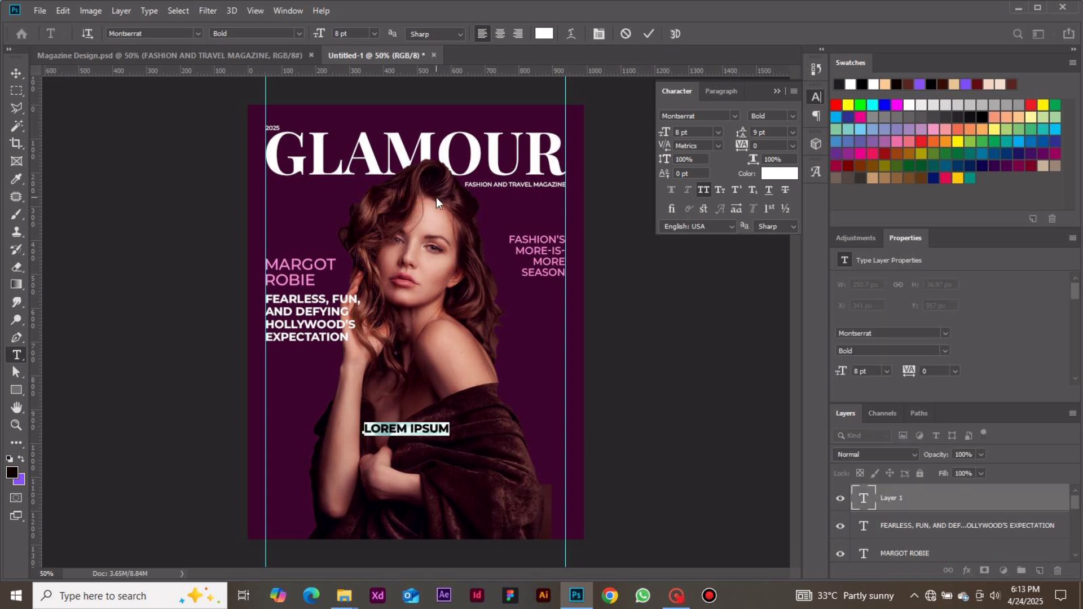
type("MODESTY")
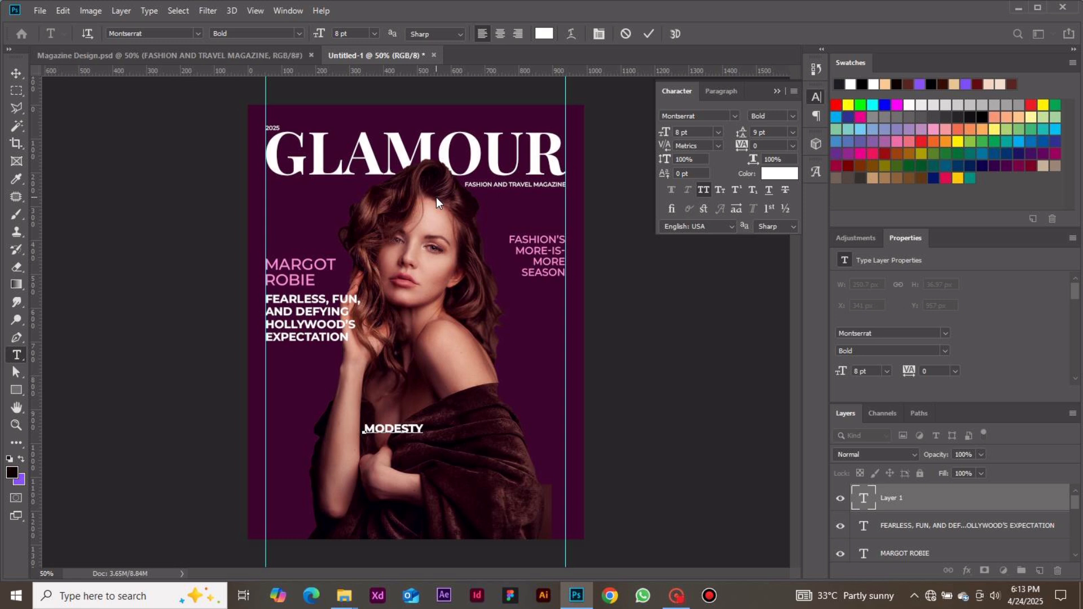
type("PASS ")
type("ION")
type("INTEGRIT")
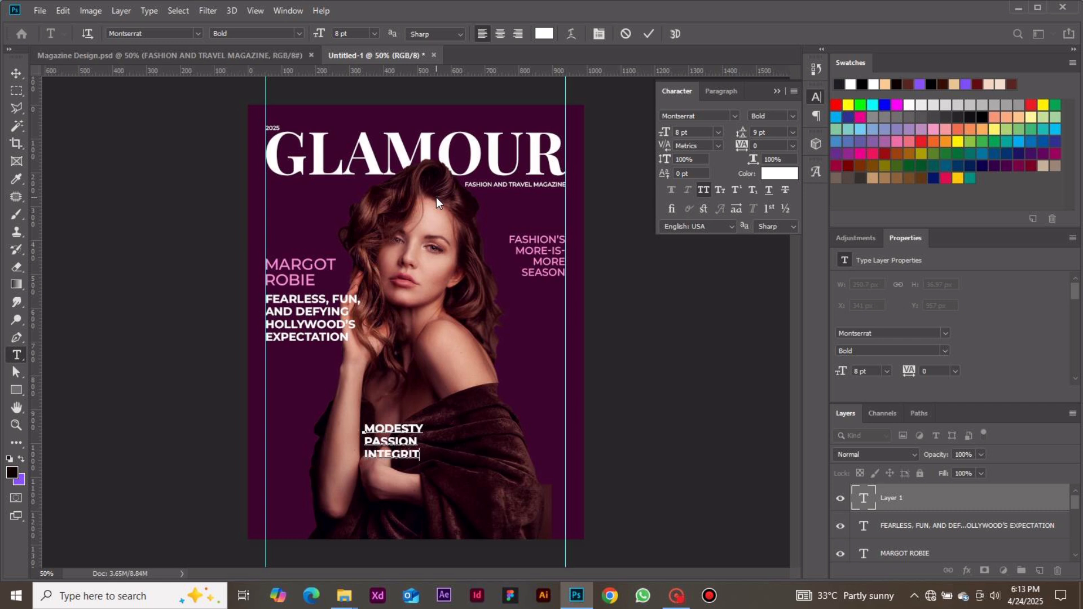
type("Y")
left_click(650, 32)
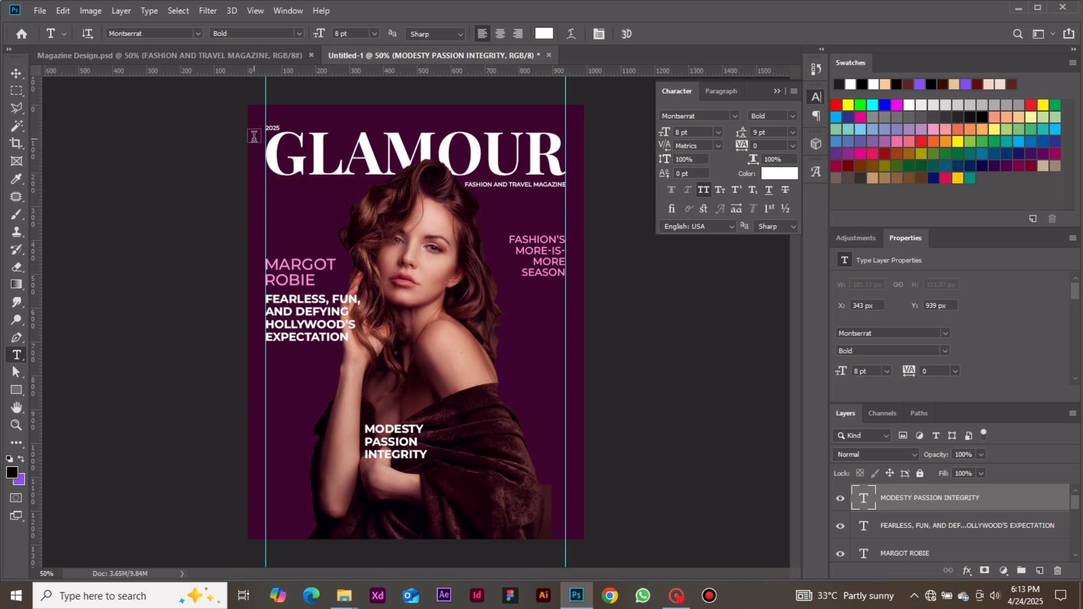
key("v")
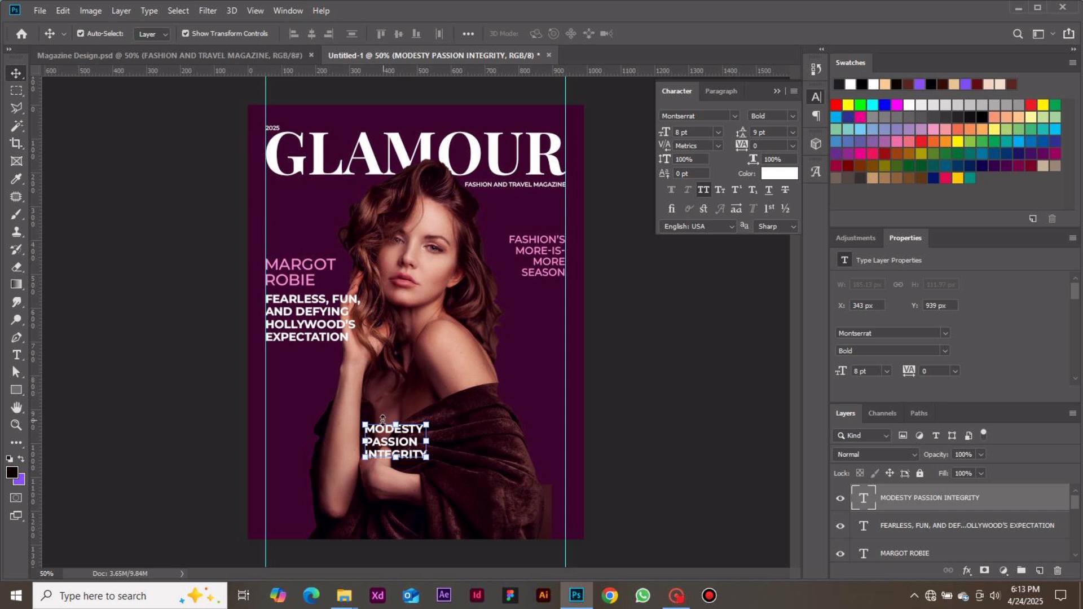
left_click_drag(364, 424, 334, 397)
key("ctrl+z")
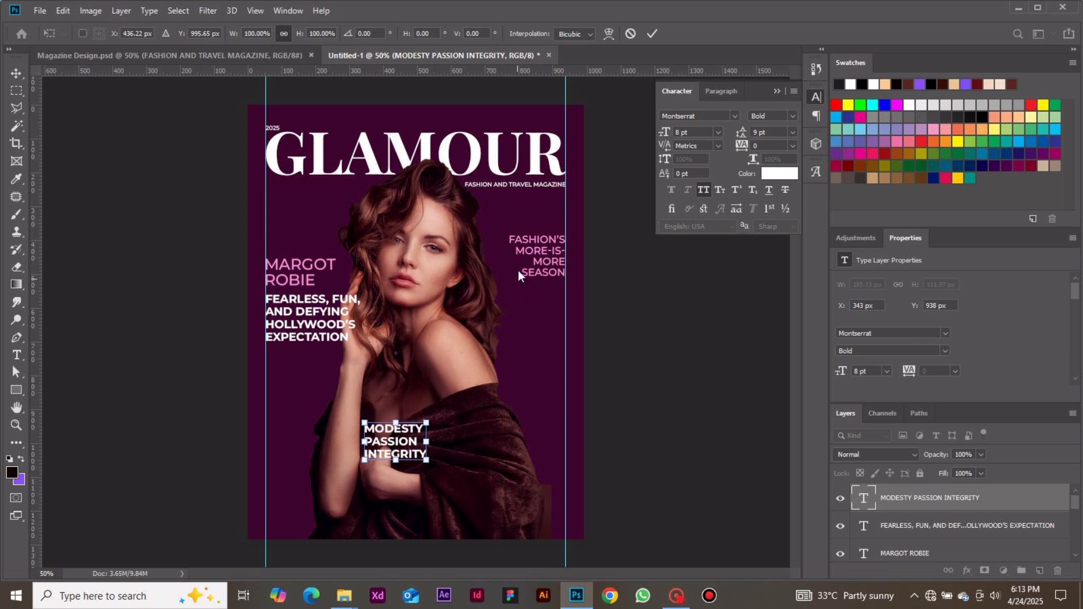
left_click(631, 34)
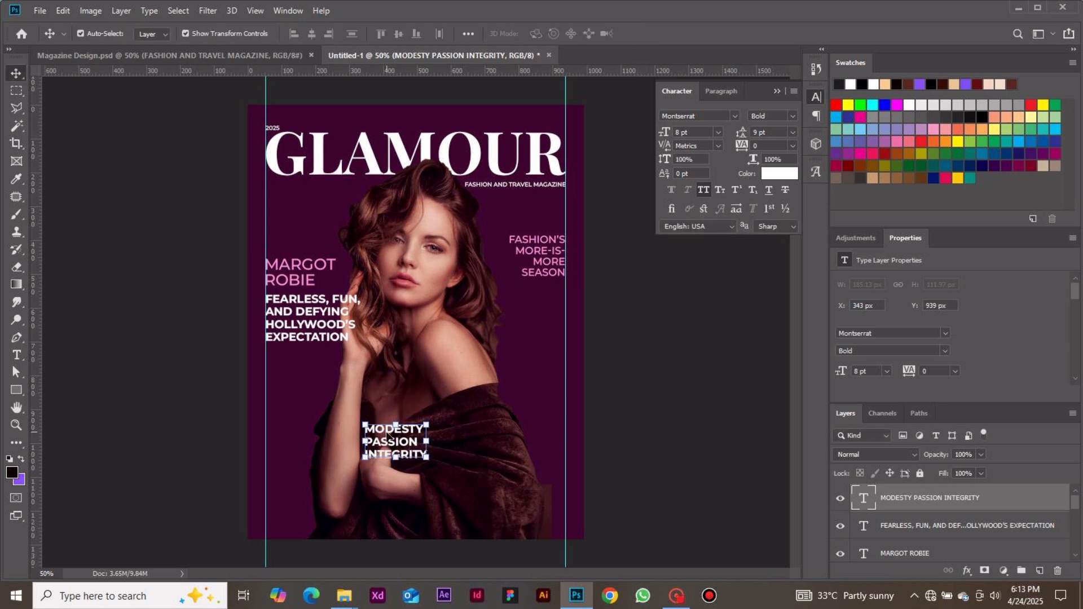
Move the "MODESTY PASSION INTEGRITY" text to the left margin guide and set it to 12 pt with 12 pt leading.
left_click_drag(383, 435, 288, 436)
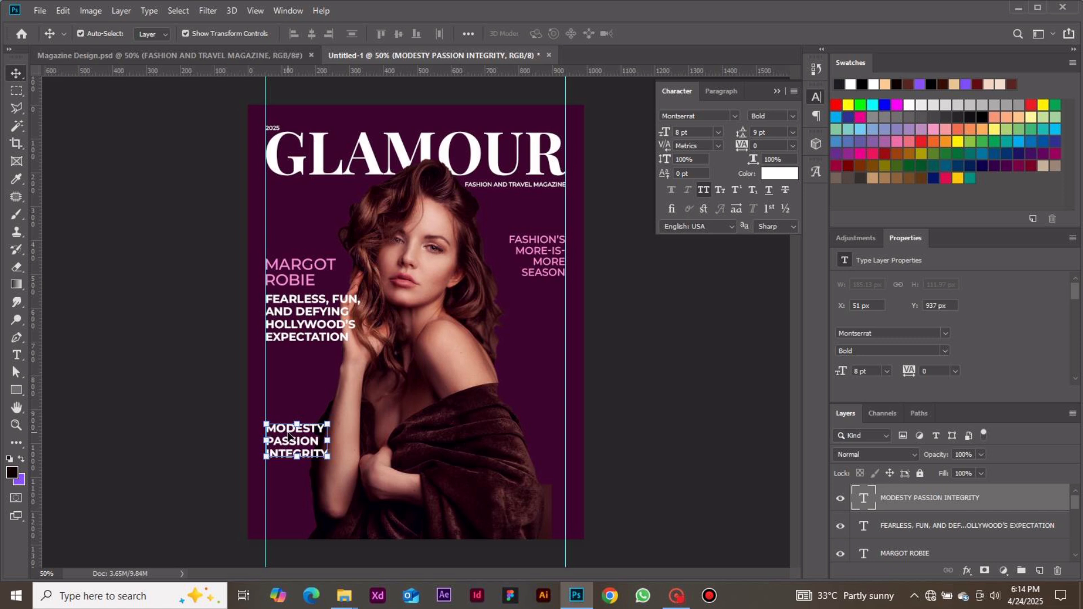
left_click(719, 131)
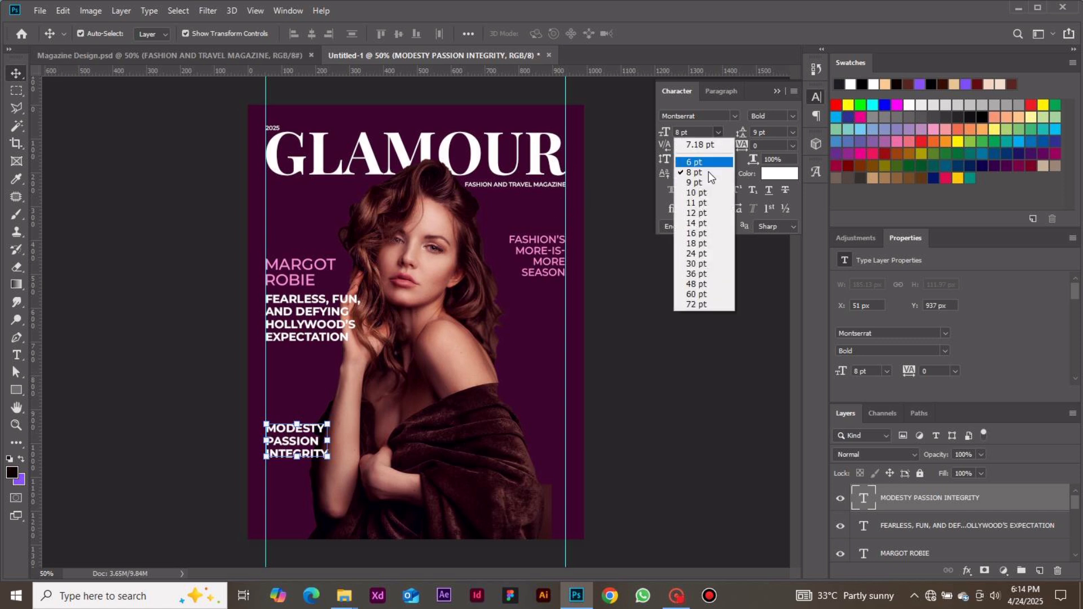
left_click(706, 209)
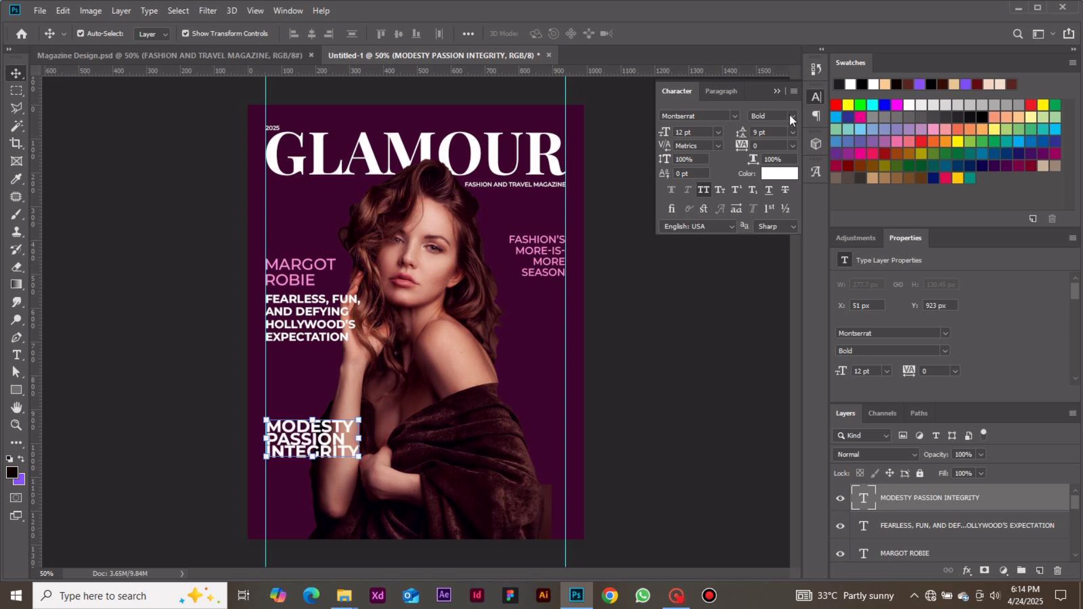
left_click(793, 132)
left_click(774, 209)
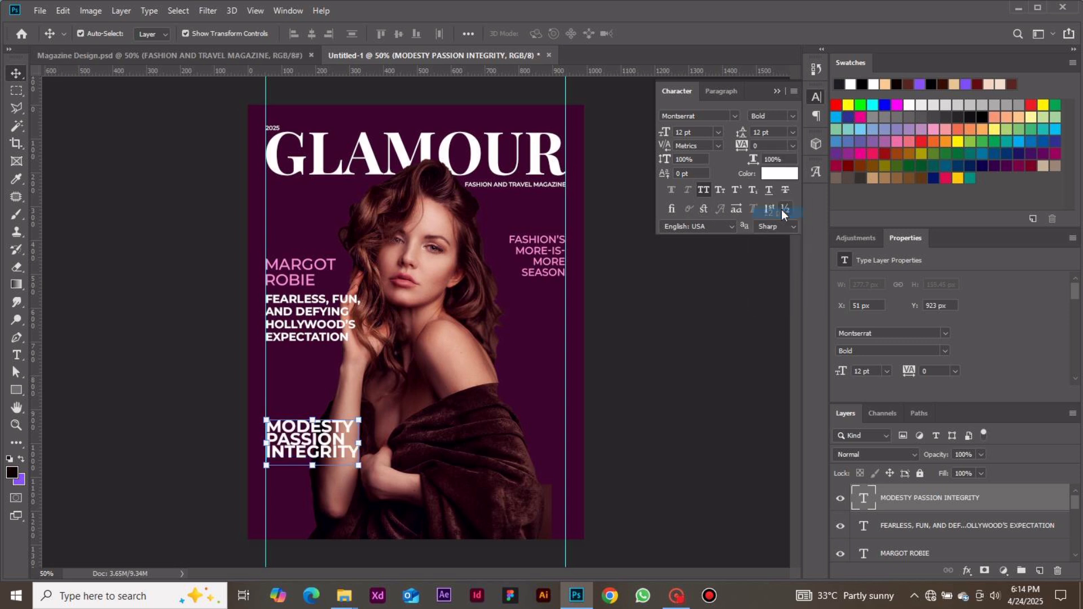
Nudge the "MODESTY PASSION INTEGRITY" text up along the left margin guide to about Y 853 px, and deselect it.
double_click(308, 441)
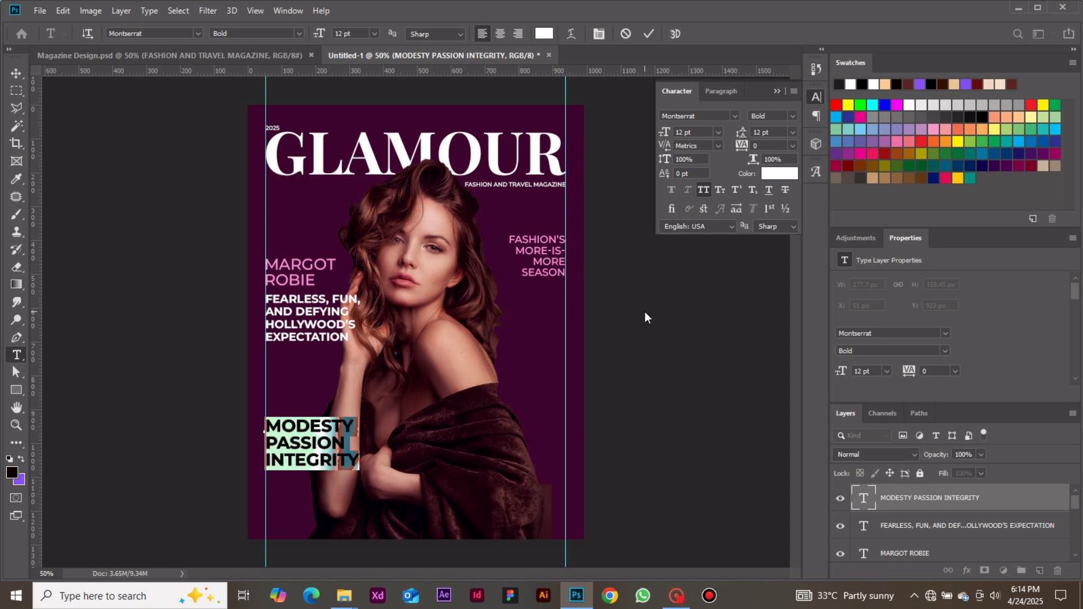
key("ctrl+Return")
key("v")
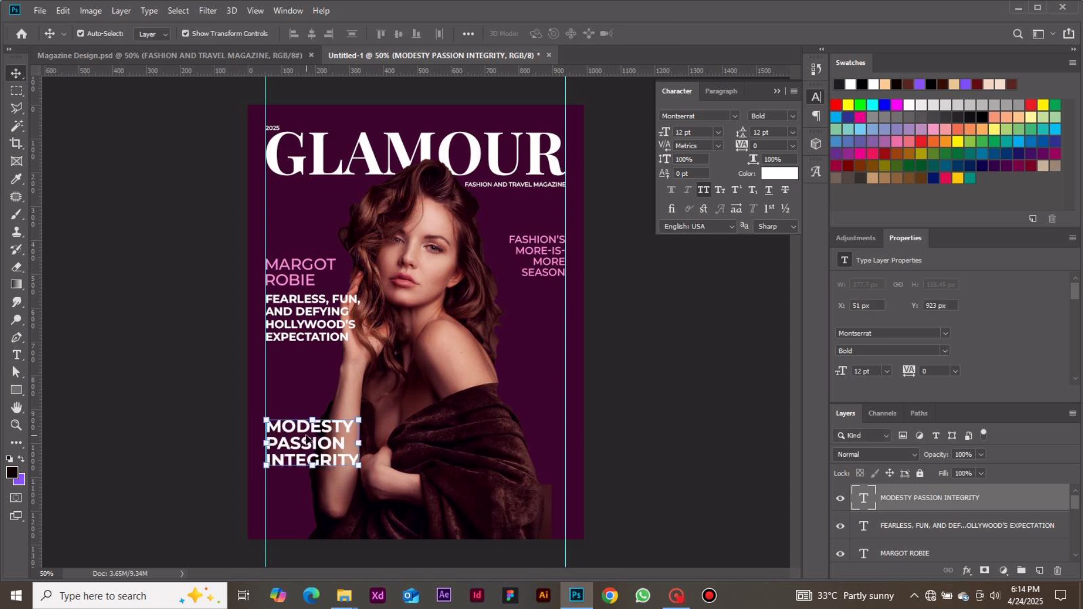
key("shift+Up")
key("shift+Up")
key("shift+Up")
key("shift+Up")
key("shift+Up")
key("shift+Up")
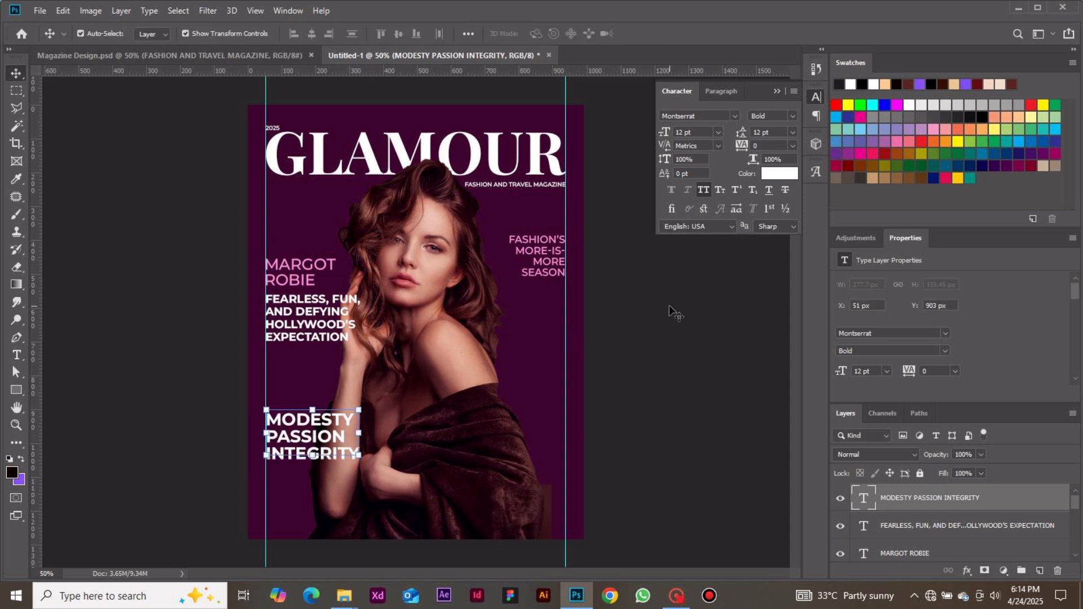
key("shift+Up")
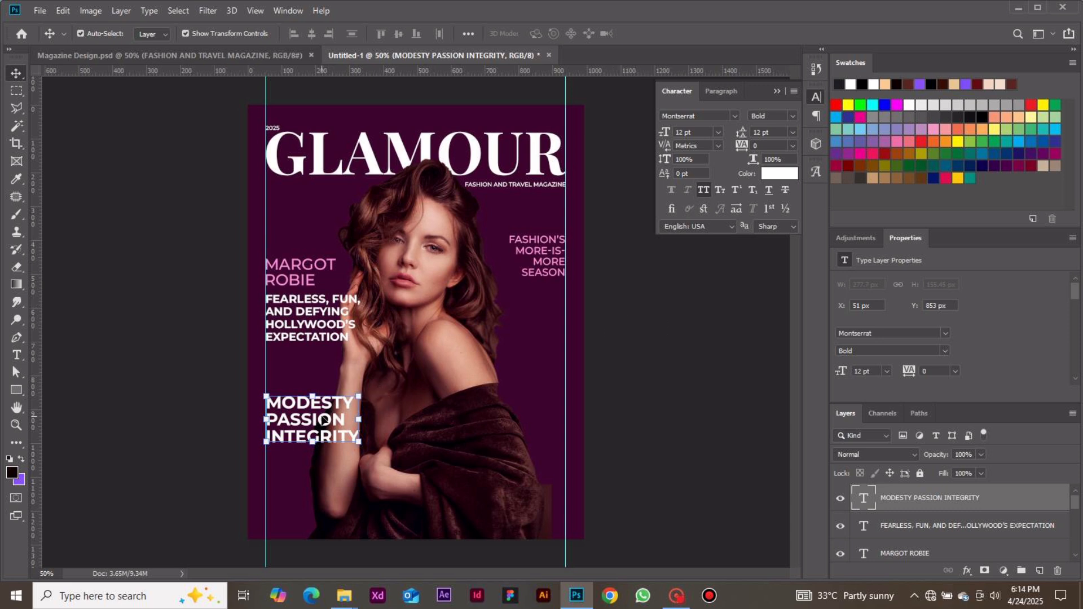
left_click(653, 320)
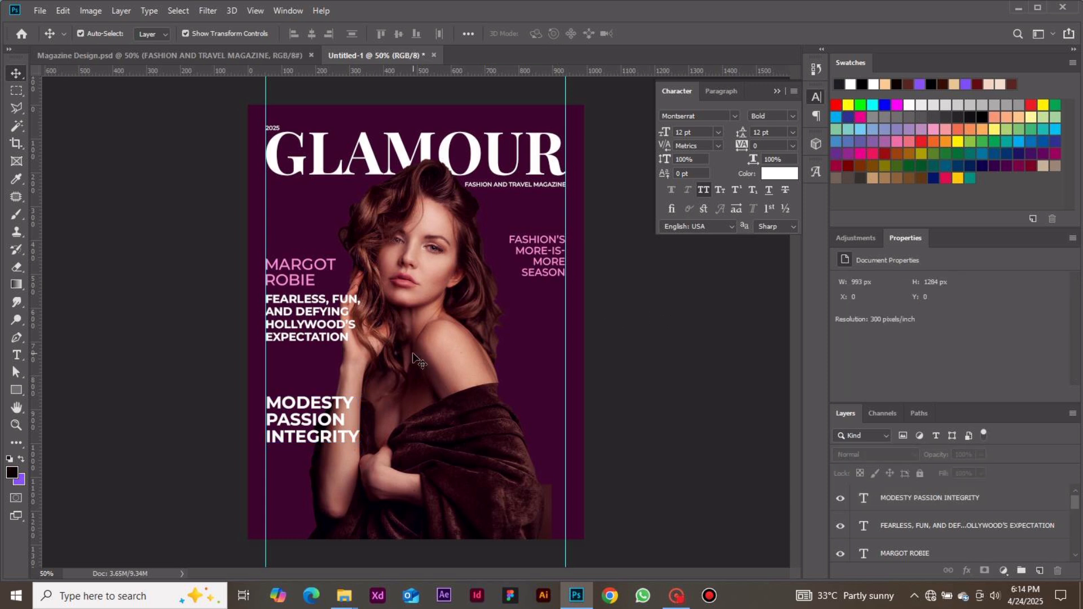
Add a text box about 400 by 120 px from the shoulder to the right margin guide, reading "THE SILENT TREATMENT ON YOUR WAY TO BODY".
key("t")
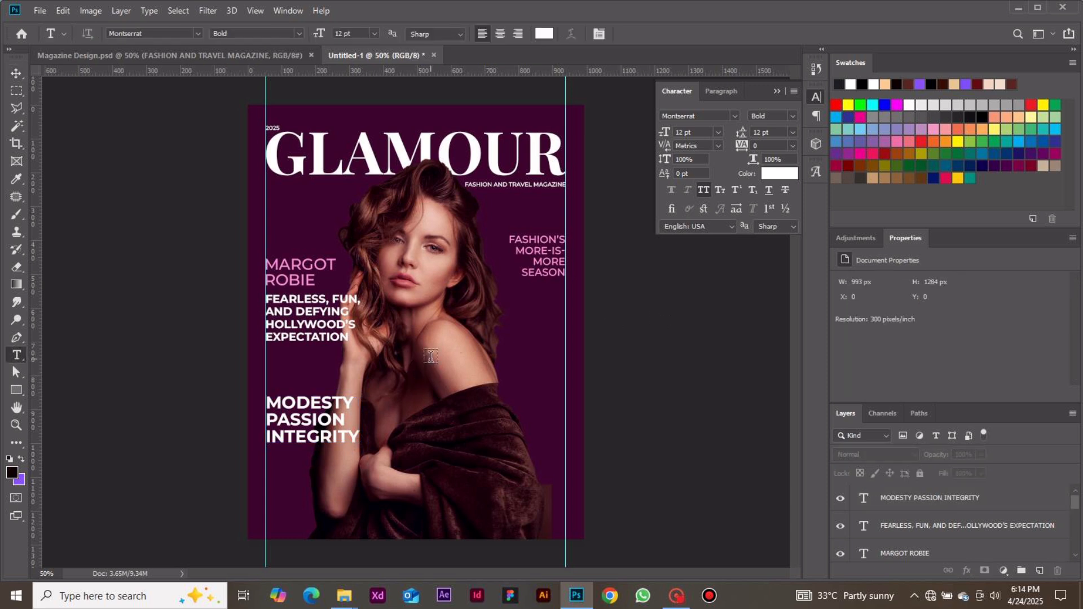
left_click_drag(432, 336, 565, 374)
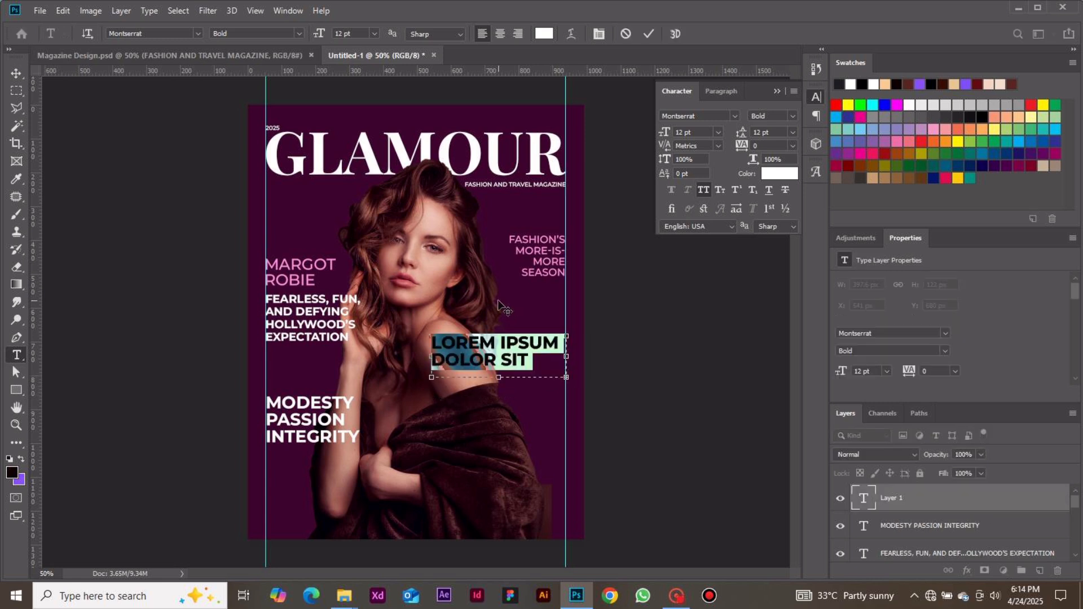
type("THE SU")
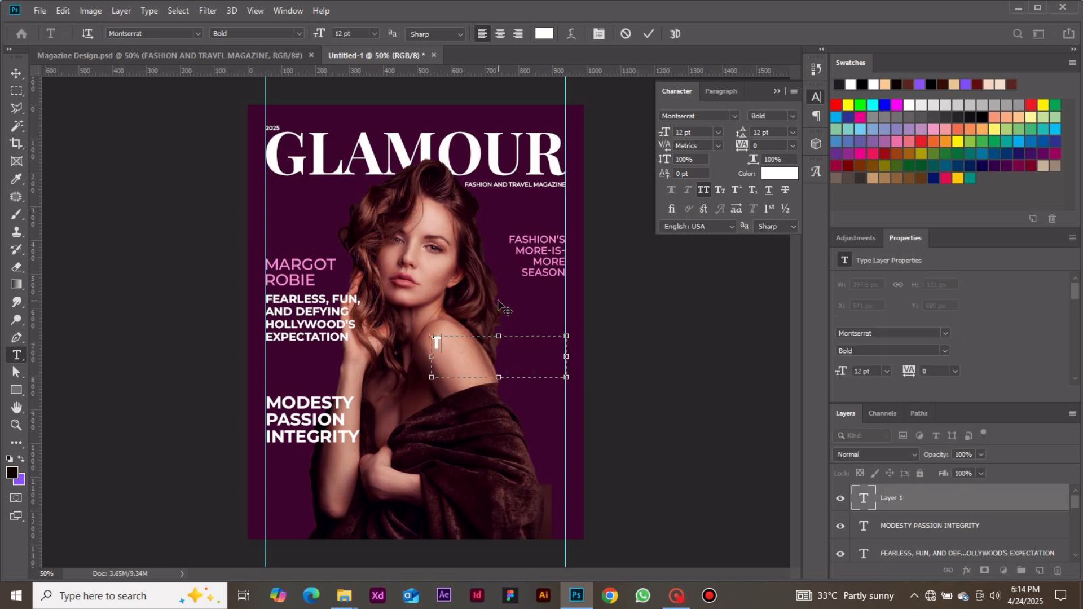
key("BackSpace")
type("ILENT TRST")
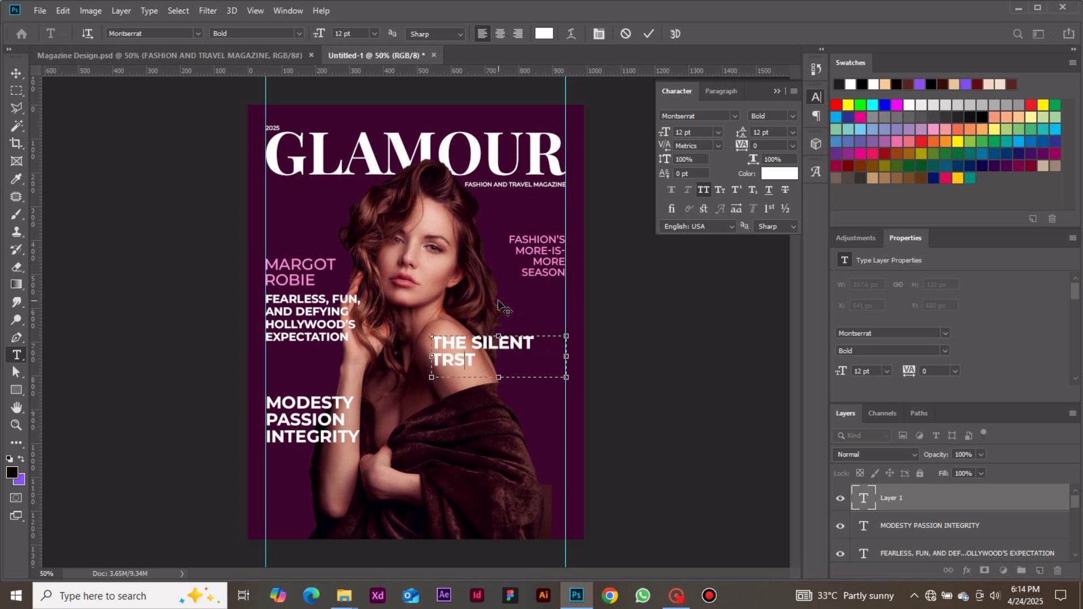
key("BackSpace")
key("BackSpace")
type("A")
key("BackSpace")
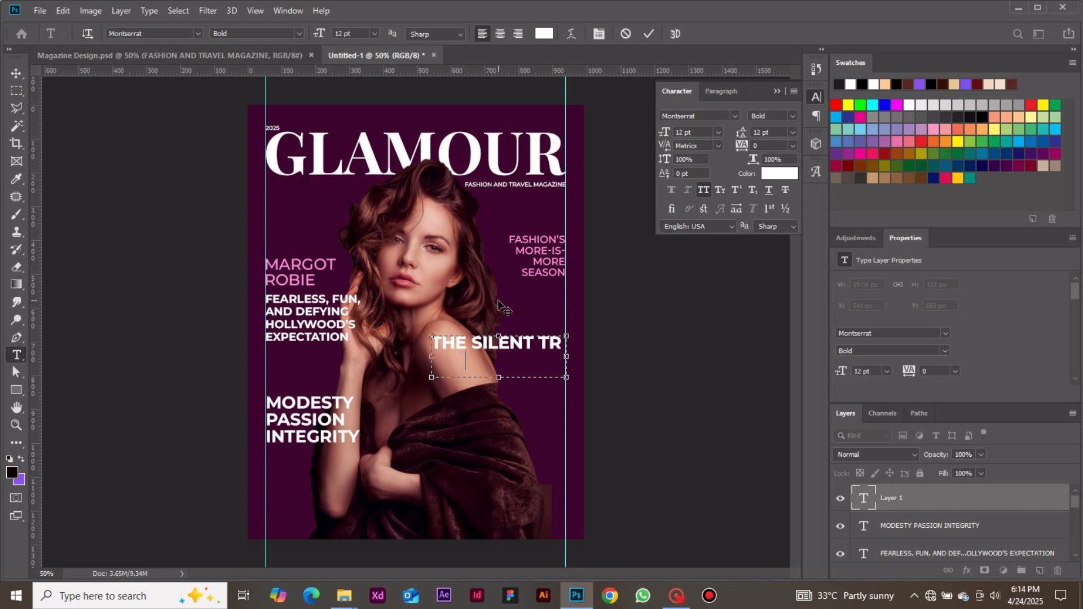
type("EATMENT")
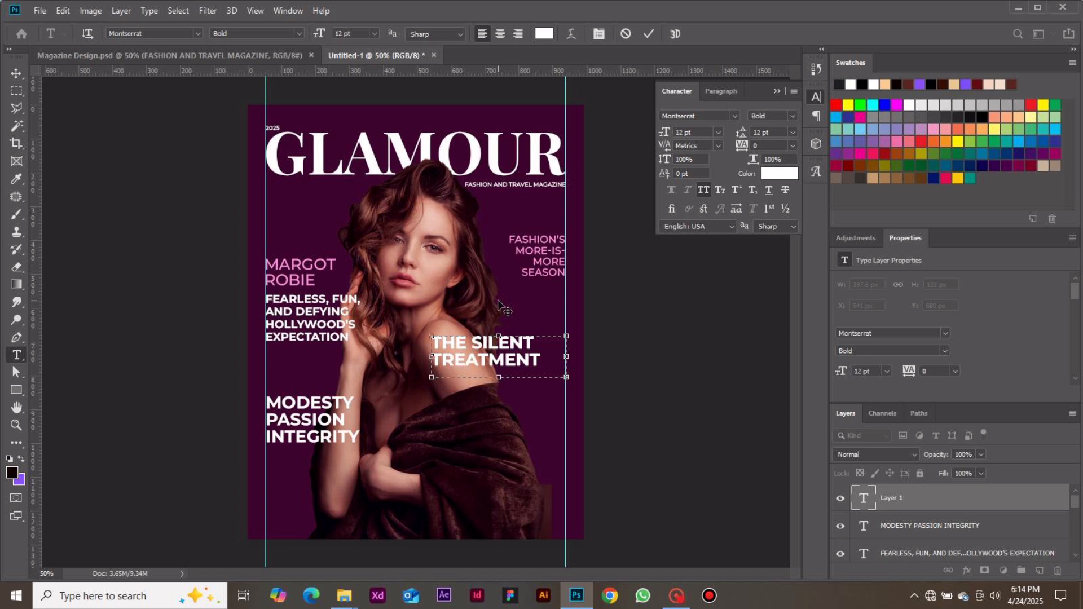
Set all of the "THE SILENT TREATMENT..." text to 6 pt with 8 pt leading.
key("ctrl+a")
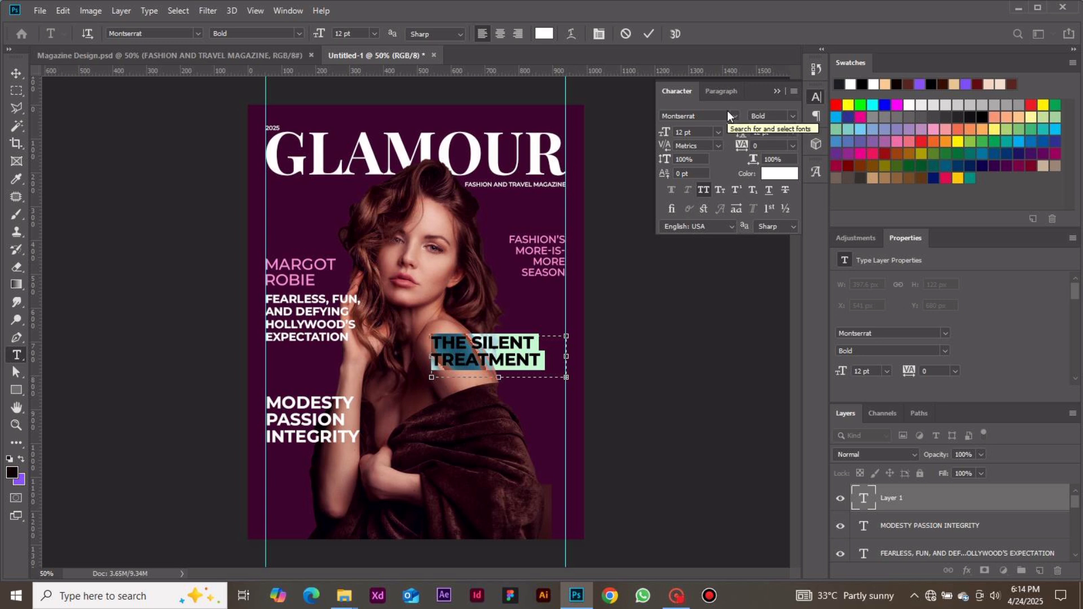
left_click(717, 130)
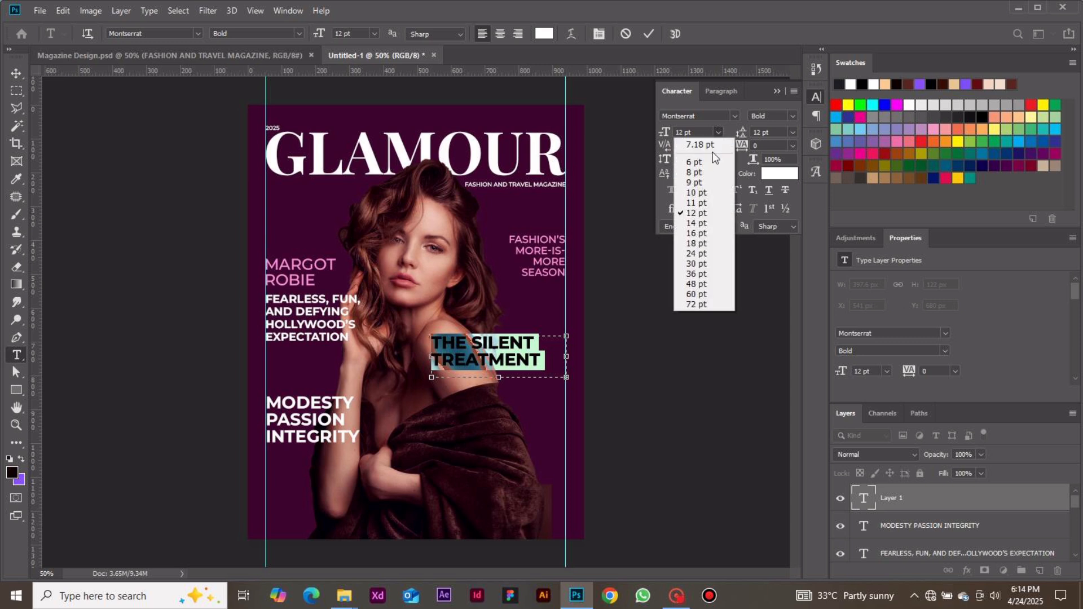
left_click(712, 151)
left_click(794, 110)
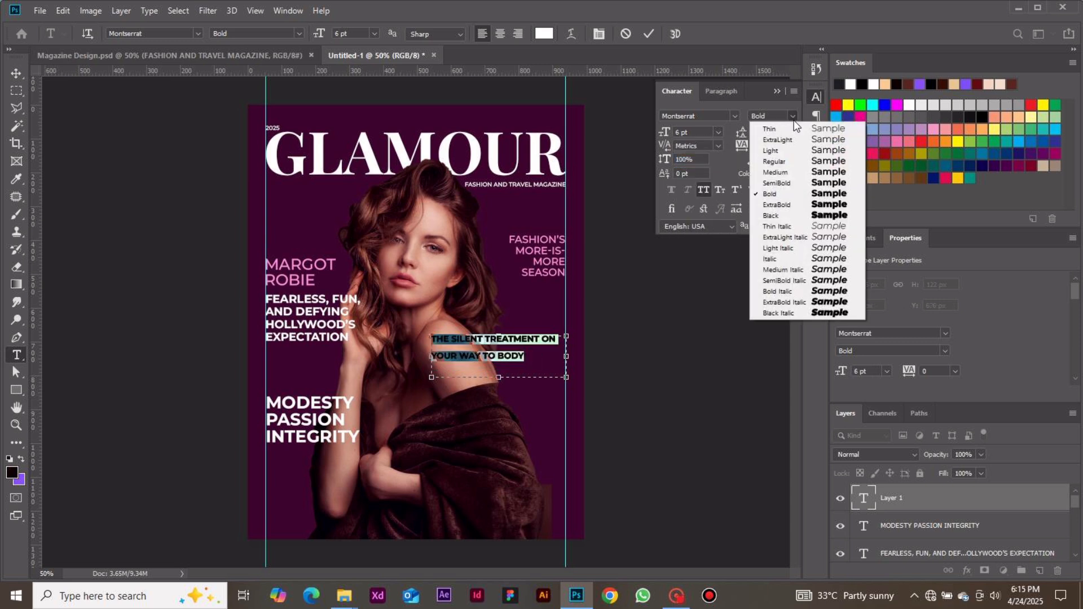
left_click(793, 116)
left_click(793, 132)
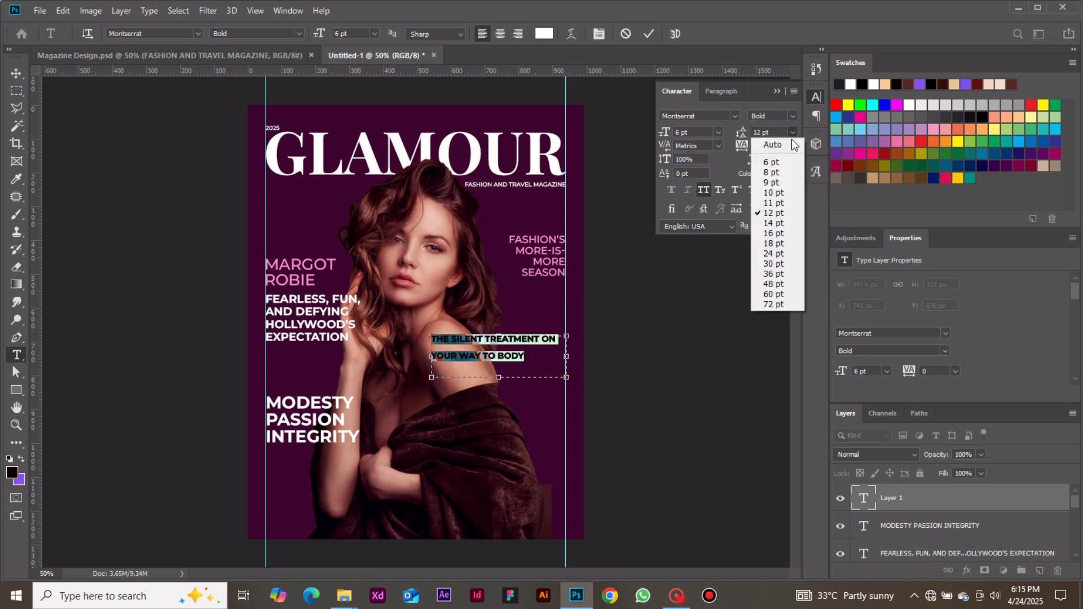
left_click(779, 175)
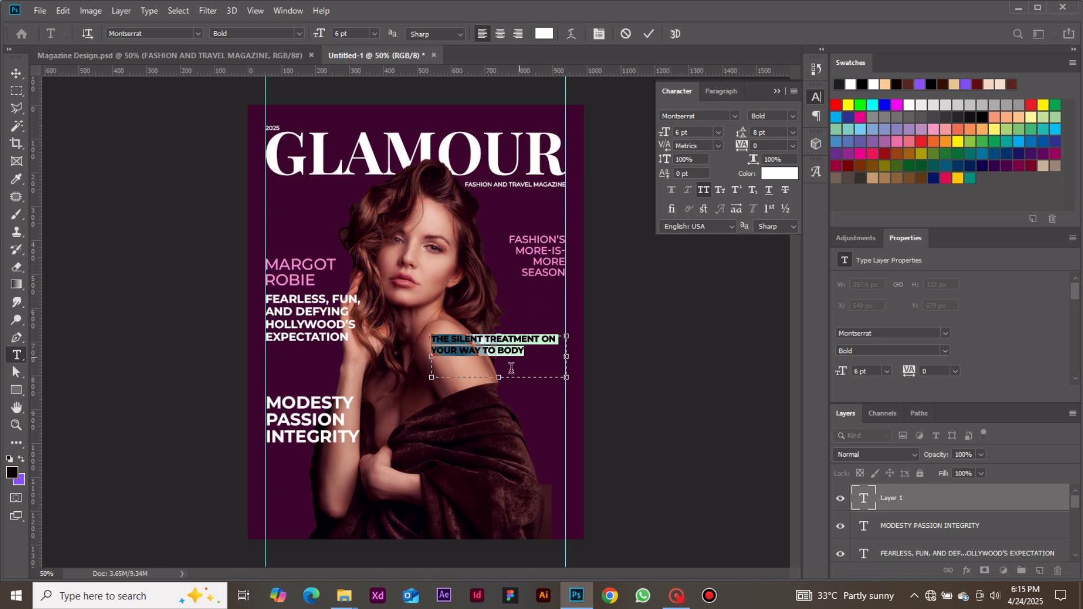
Right-align the "THE SILENT TREATMENT..." text and change its style to Montserrat Regular.
left_click(519, 34)
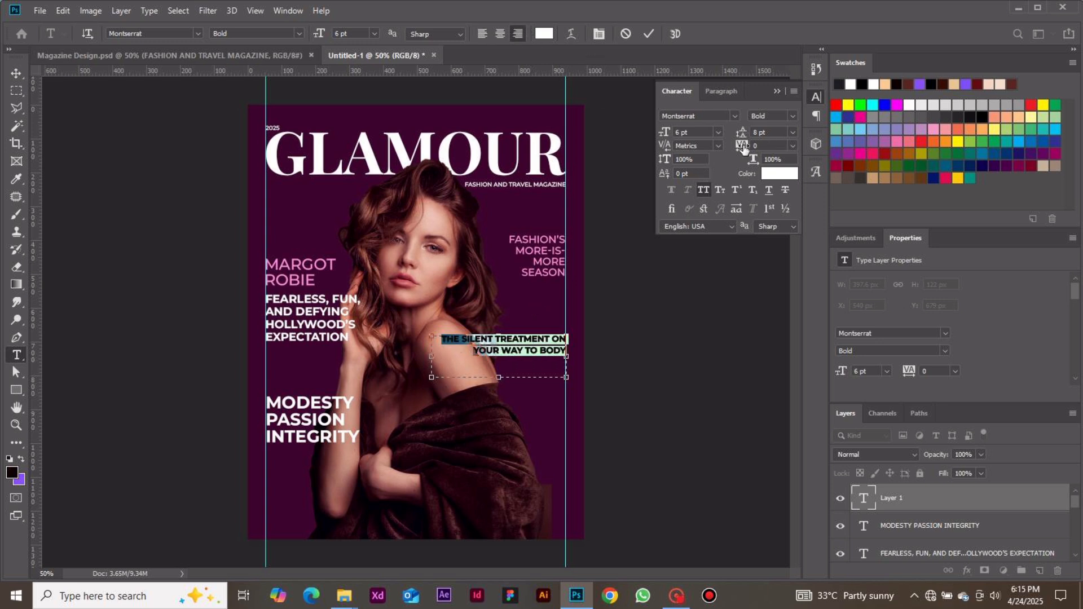
left_click(792, 117)
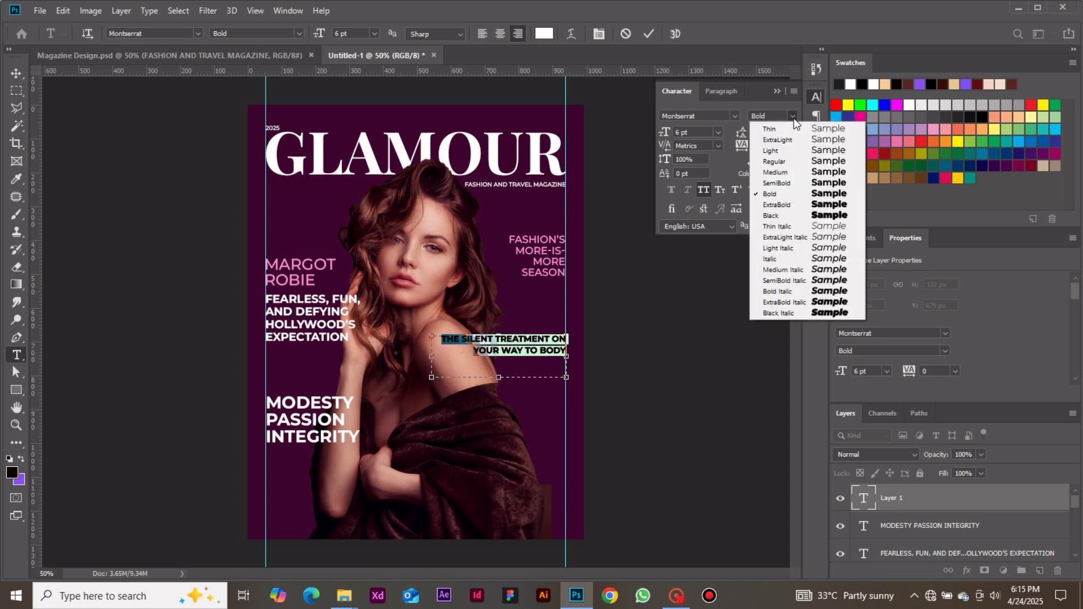
left_click(788, 162)
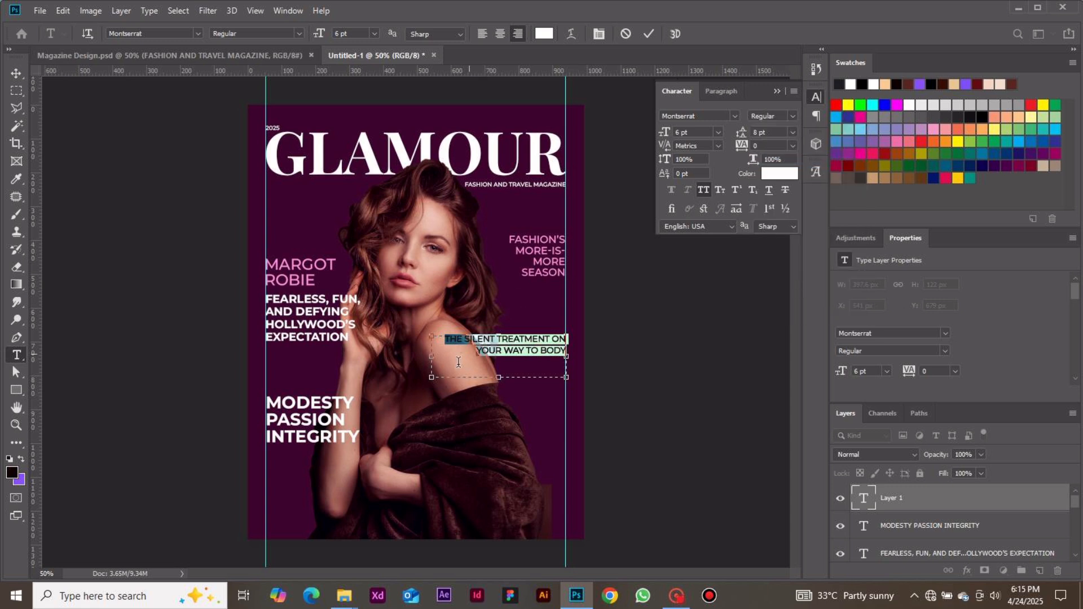
Shrink the "THE SILENT TREATMENT..." text box to about 366 by 82 px, commit the edit and deselect the layer.
left_click_drag(431, 377, 443, 367)
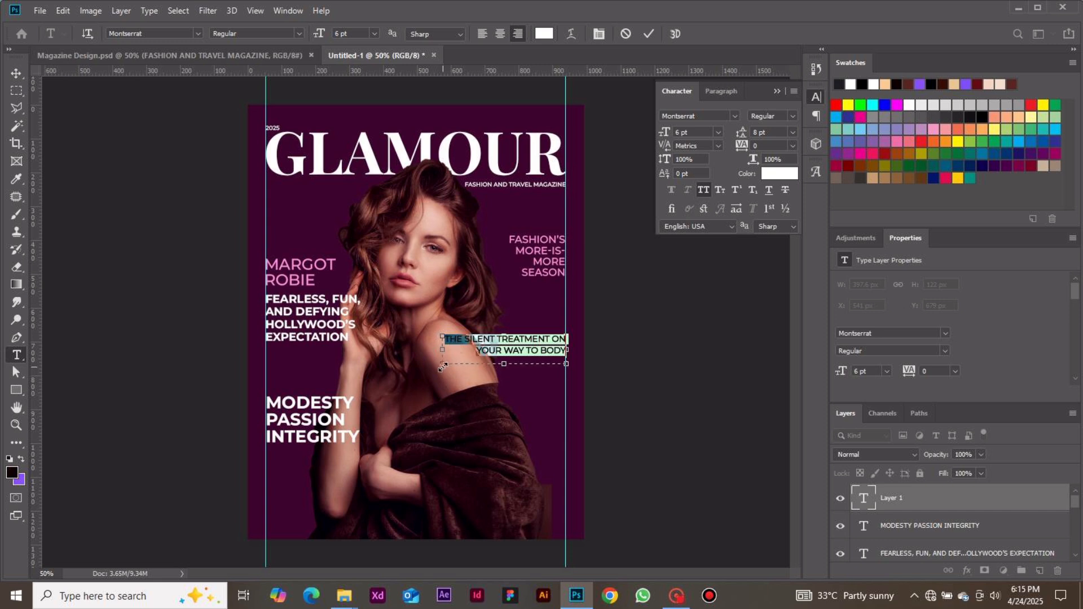
left_click(648, 38)
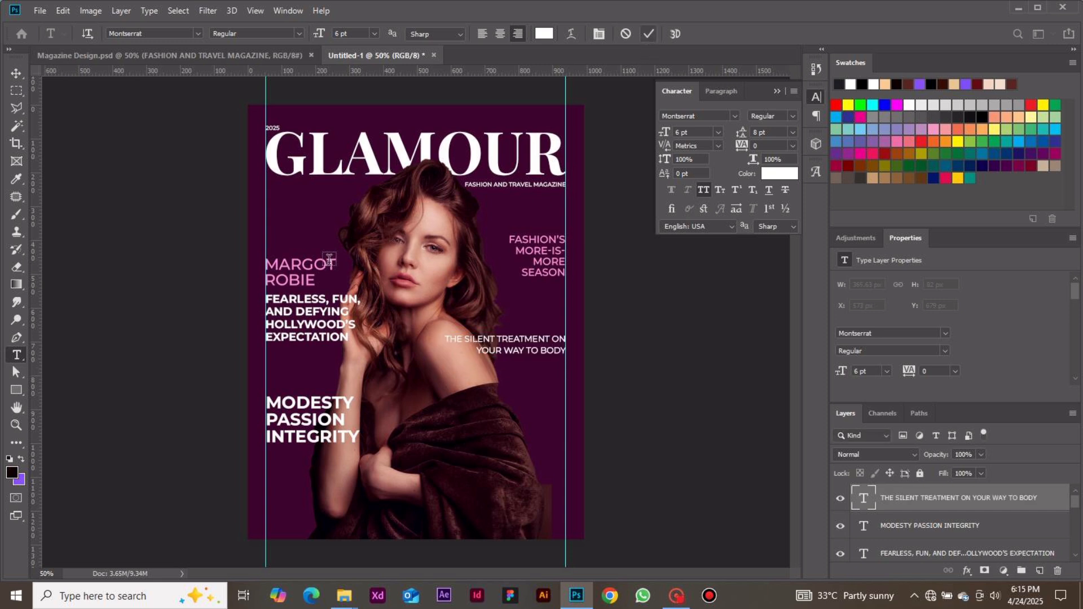
left_click(16, 73)
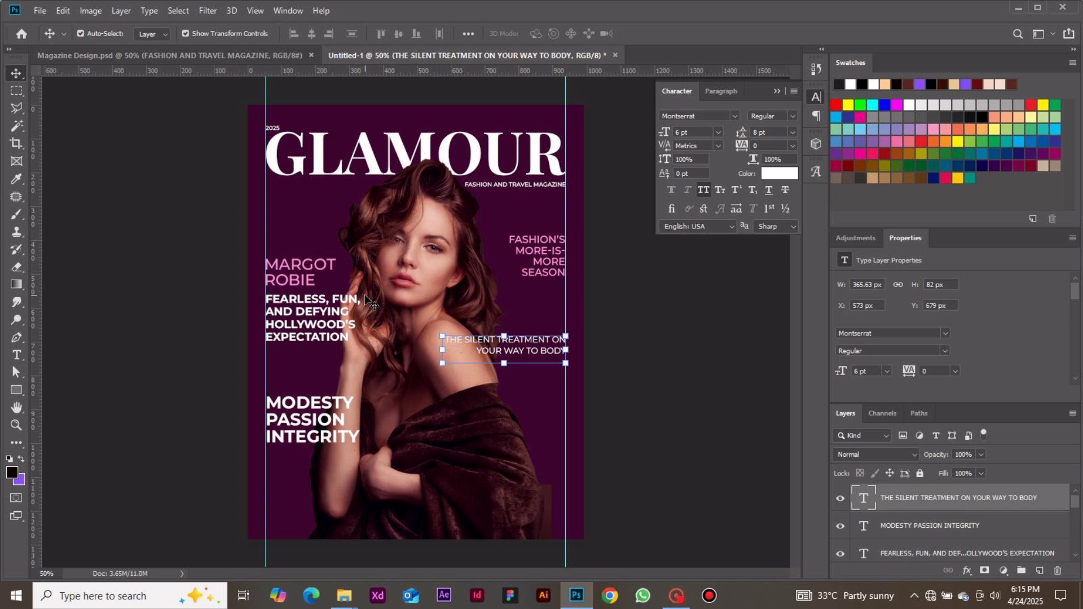
left_click(679, 328)
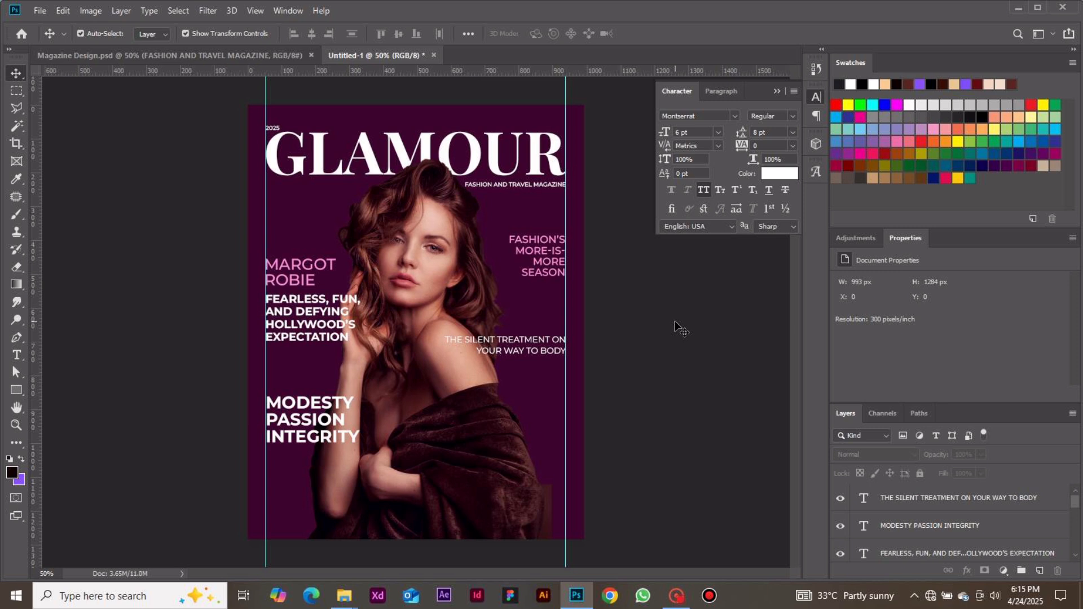
Add a two-line text with the model's name in capitals over the shawl, commit it and move it against the right margin guide.
key("t")
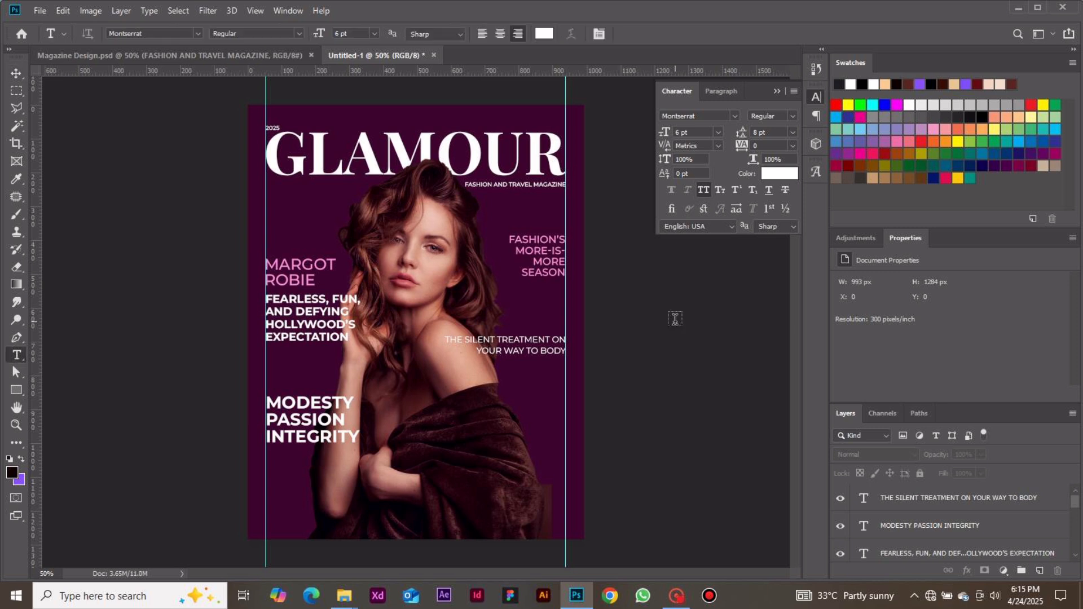
left_click(466, 418)
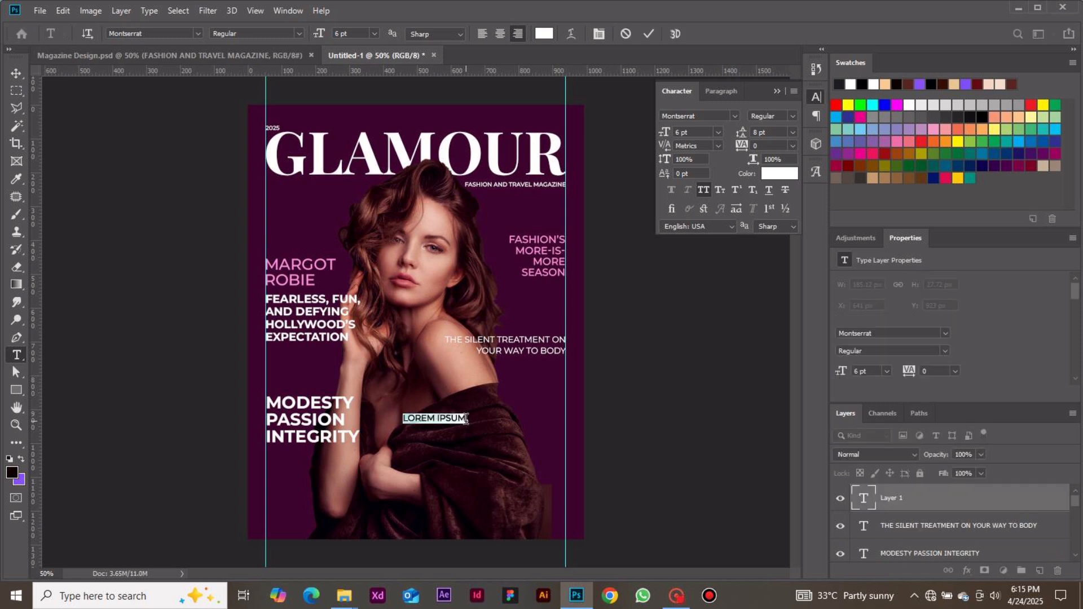
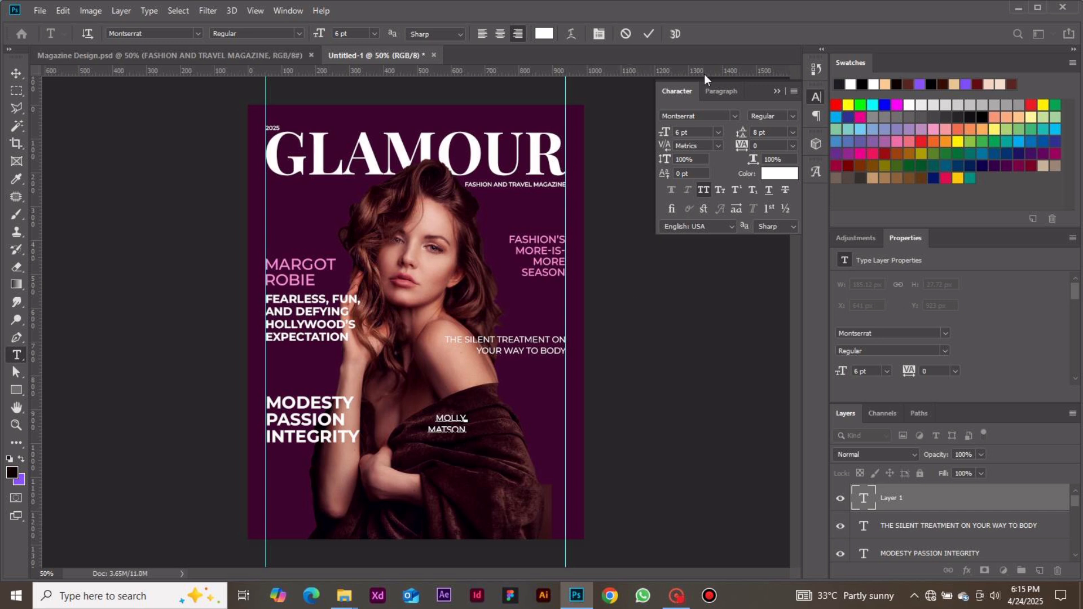
left_click(647, 34)
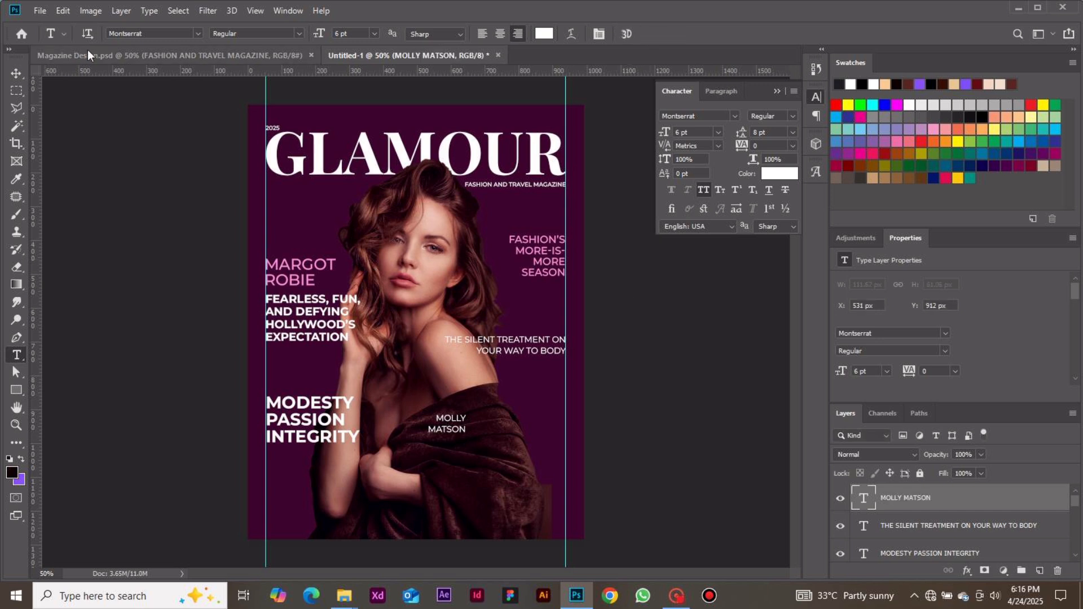
left_click(16, 73)
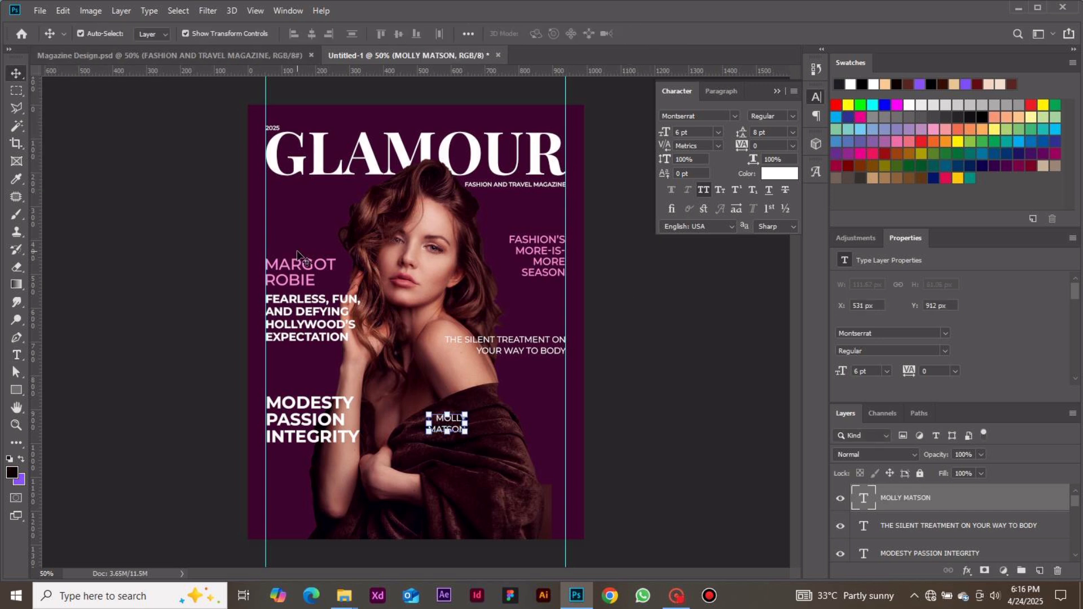
left_click_drag(437, 427, 537, 432)
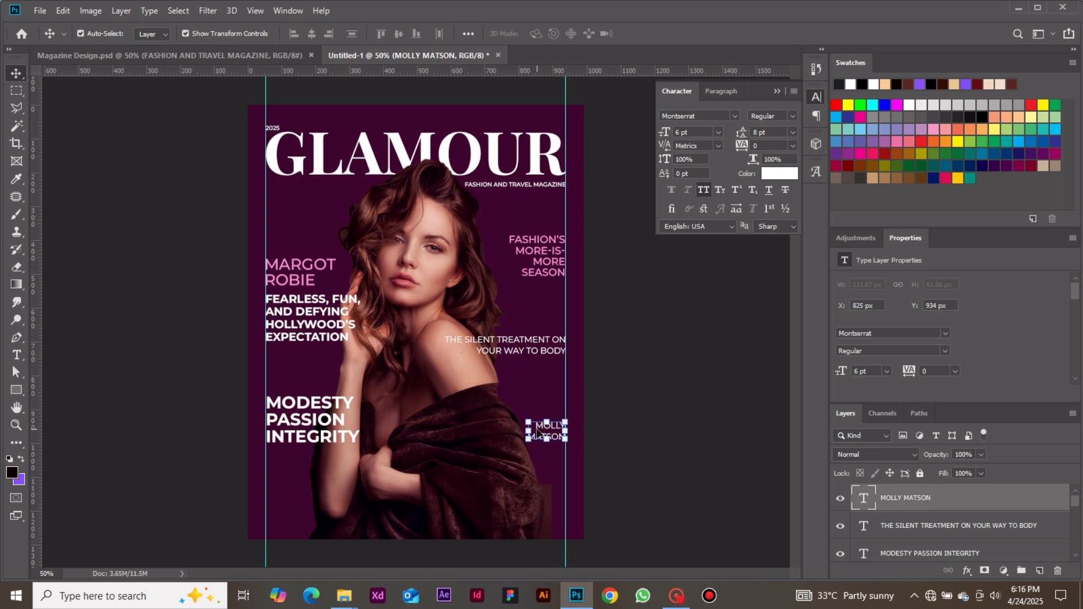
Set the model's name text to 28.72 pt with 26.67 pt leading.
double_click(679, 132)
type("28.72")
key("Return")
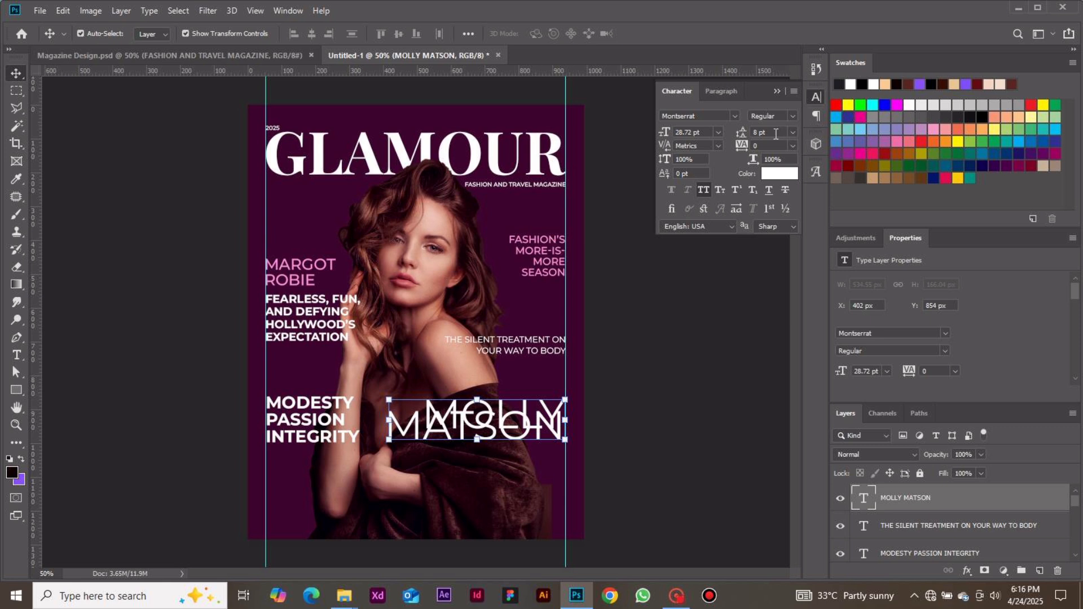
double_click(756, 132)
type("26")
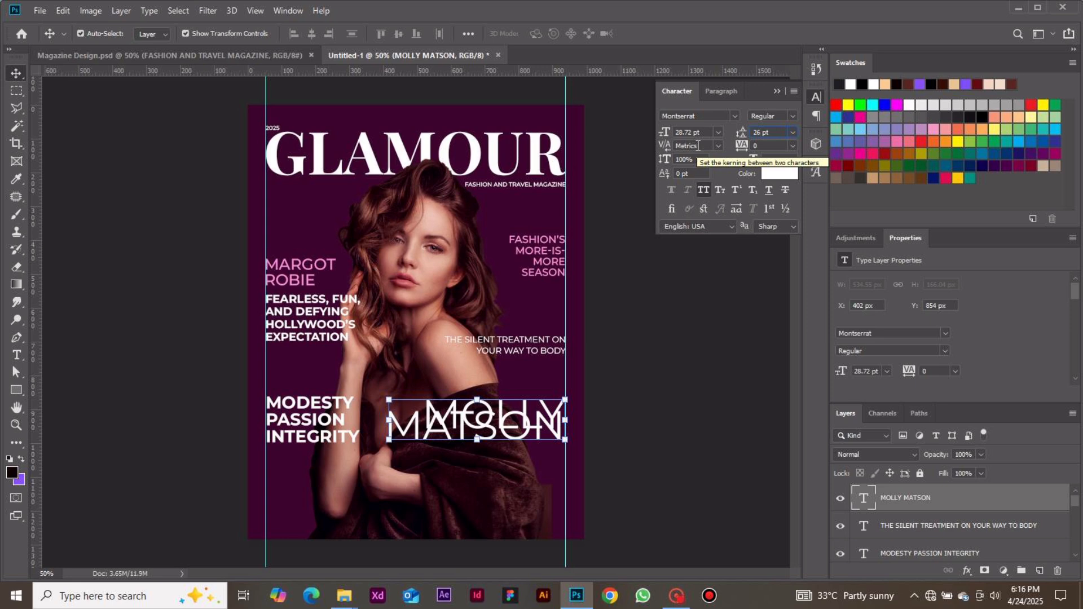
type(".67")
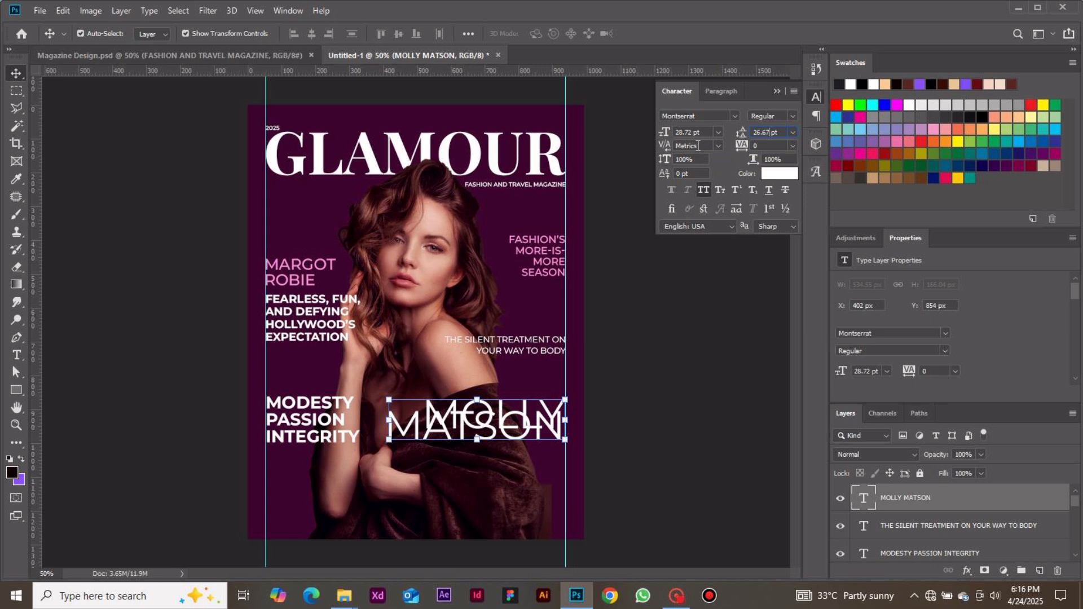
key("Return")
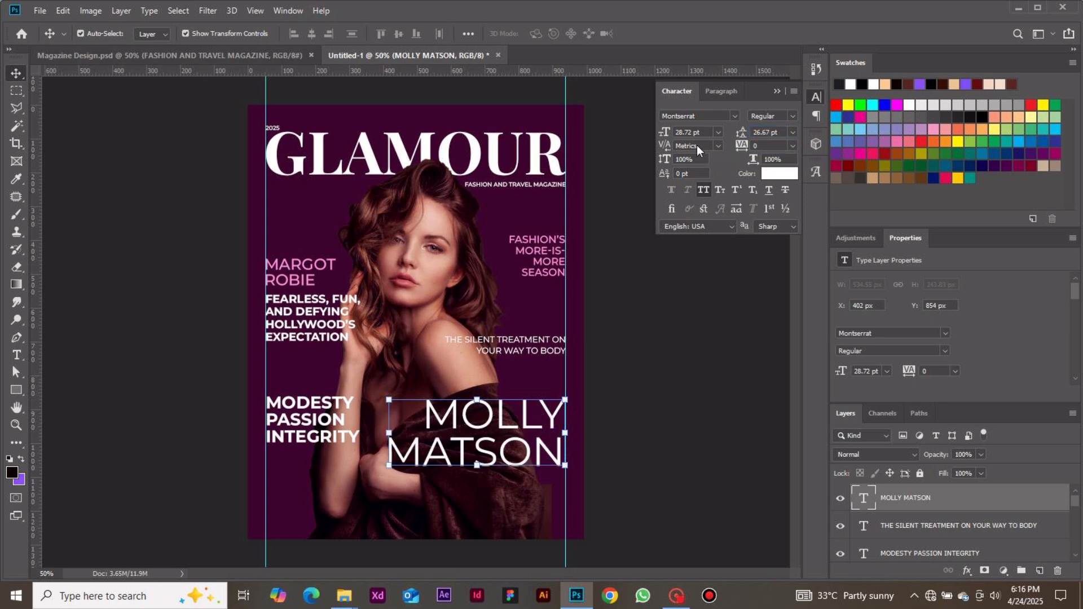
Change the model's name to Montserrat Light, shift it slightly down and right, and deselect the layer.
left_click(790, 119)
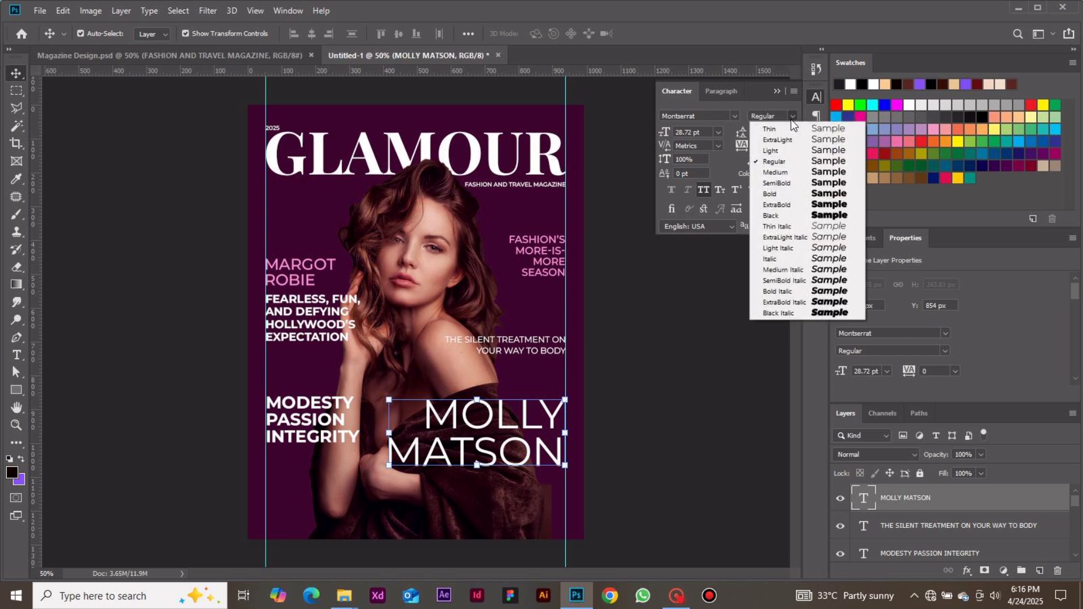
left_click(787, 149)
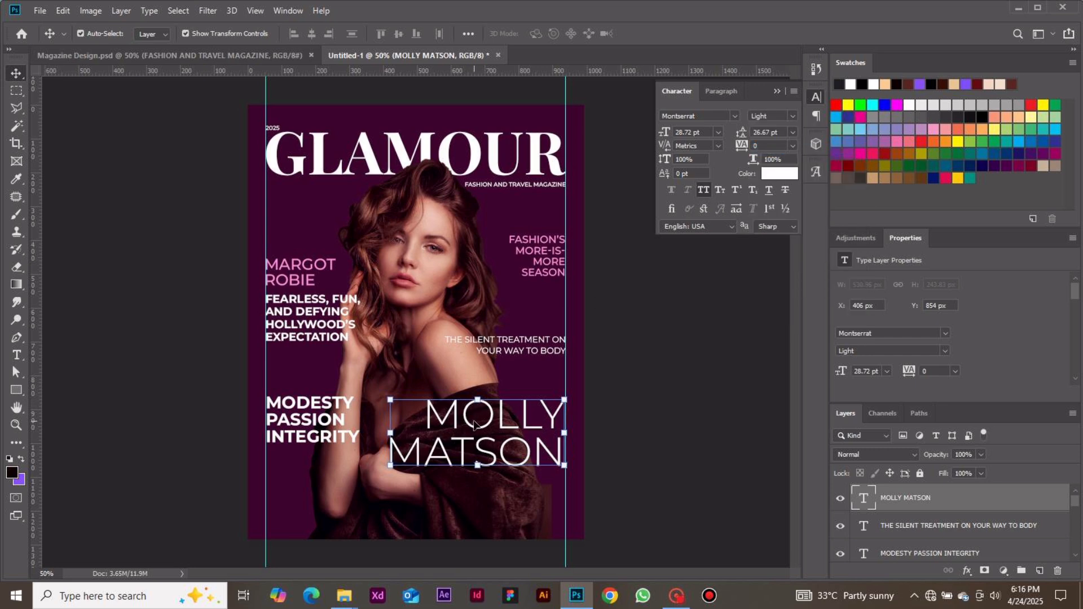
left_click_drag(474, 424, 498, 436)
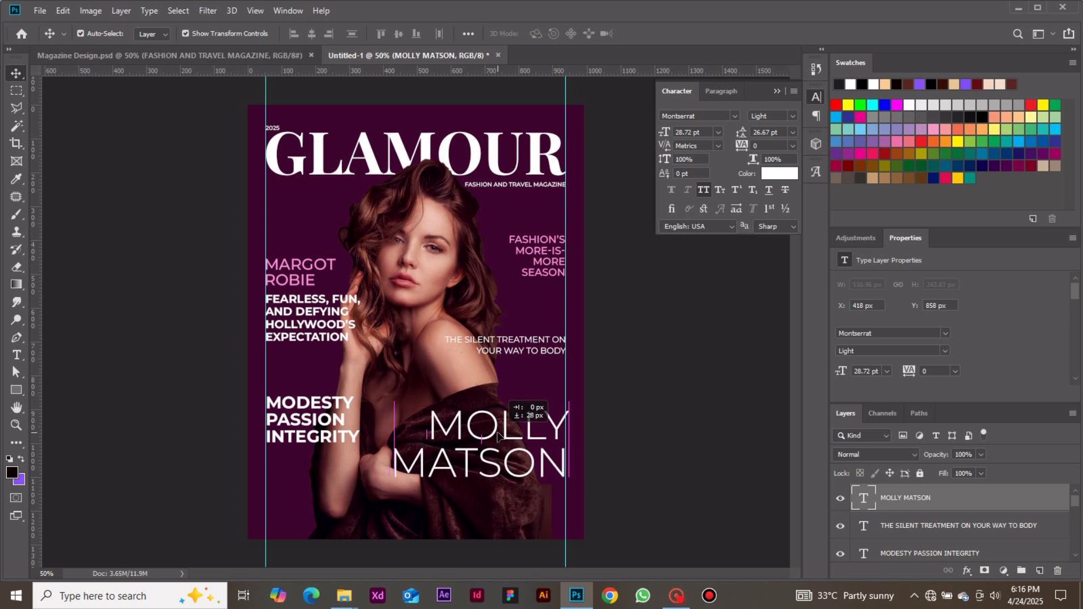
left_click(648, 397)
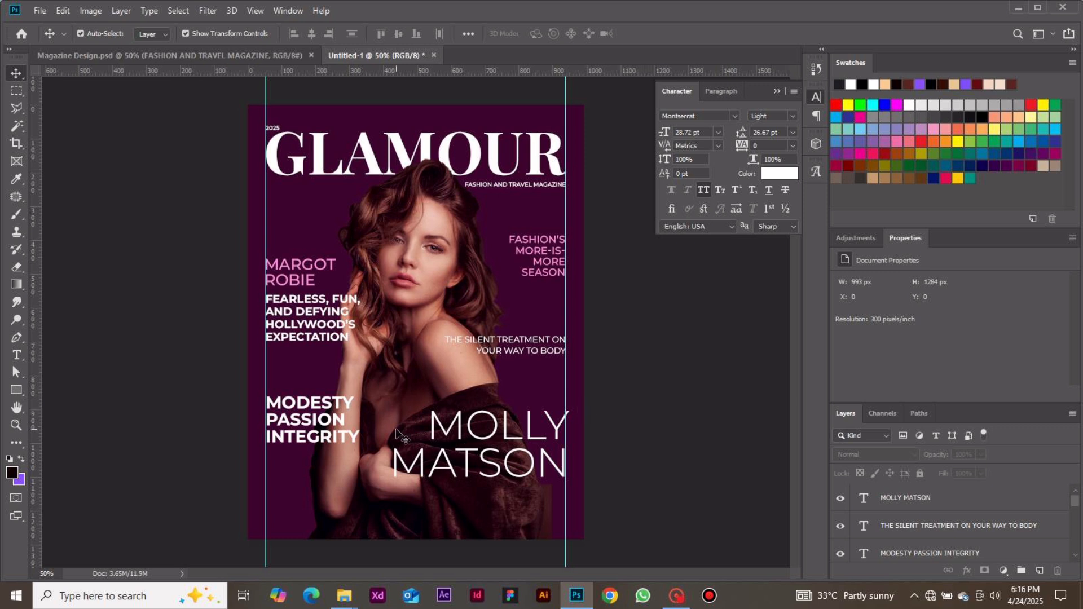
Start a new text line reading "BEA" below the model's name and turn off All Caps for it.
key("t")
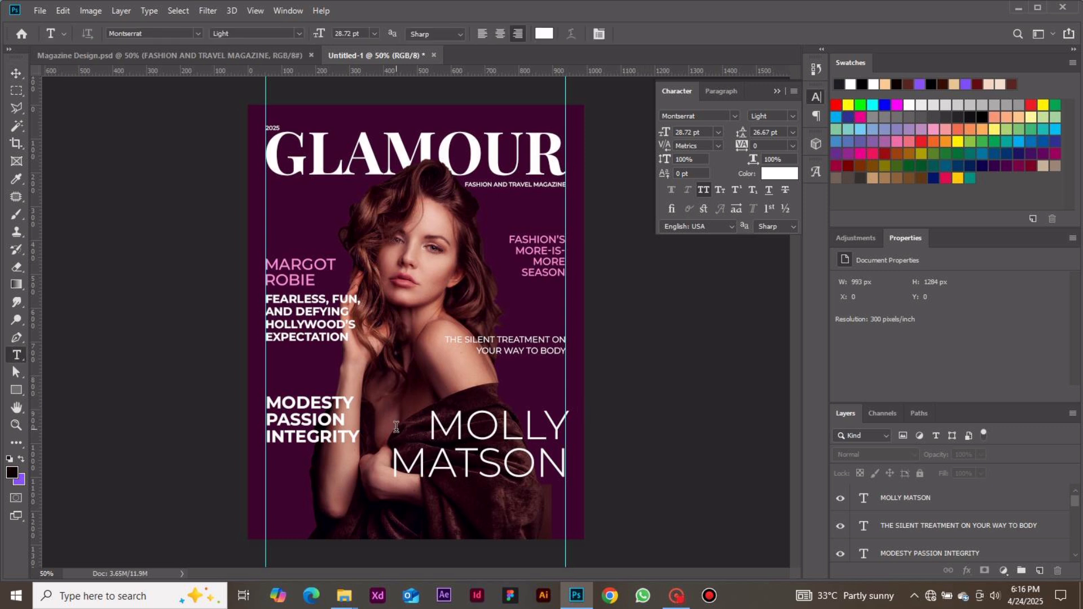
left_click(436, 506)
type("BEA")
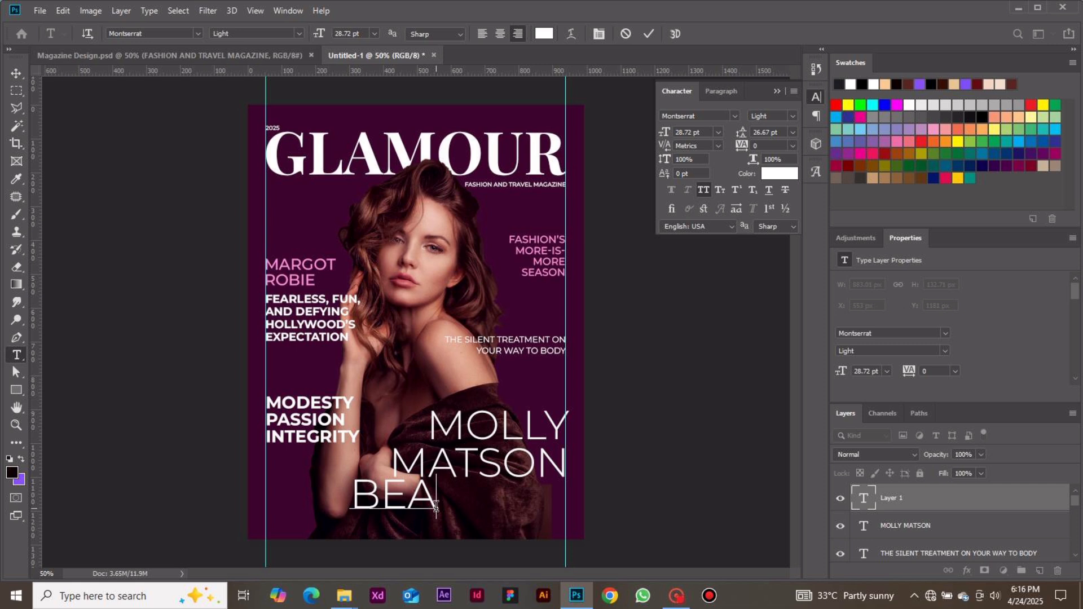
key("BackSpace")
key("BackSpace")
type("EA")
key("BackSpace")
key("BackSpace")
type("EA")
key("ctrl+a")
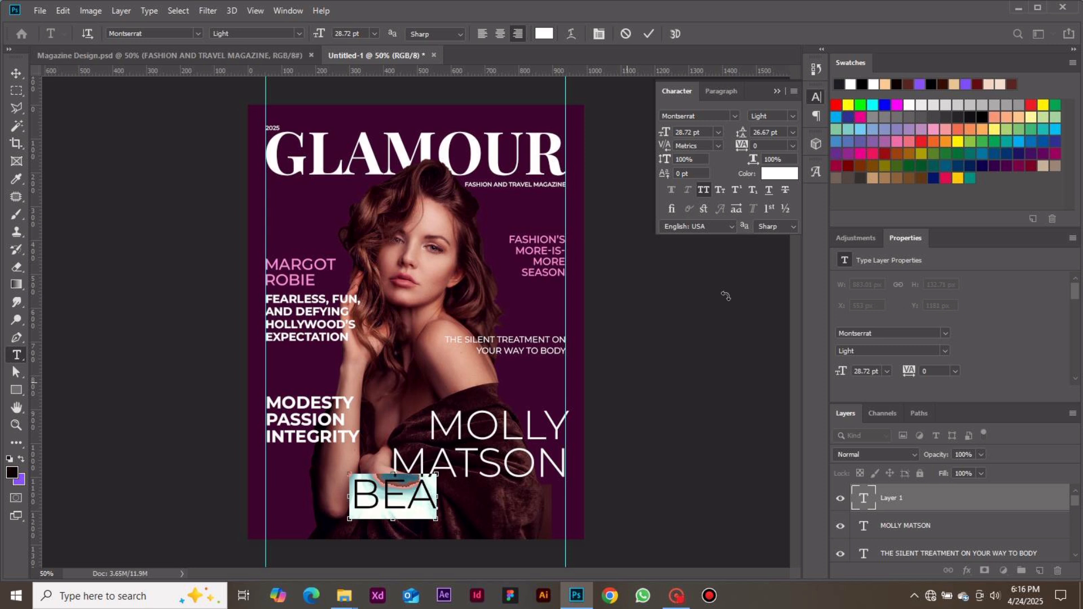
left_click(704, 190)
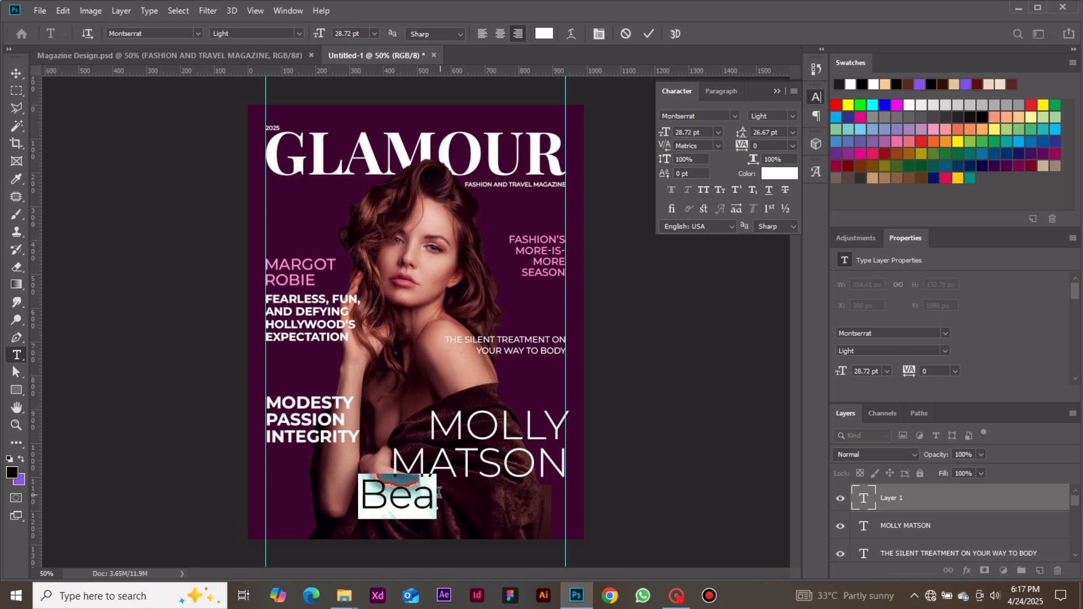
Complete the new text line as "Beauty Icon" and commit it.
left_click(436, 494)
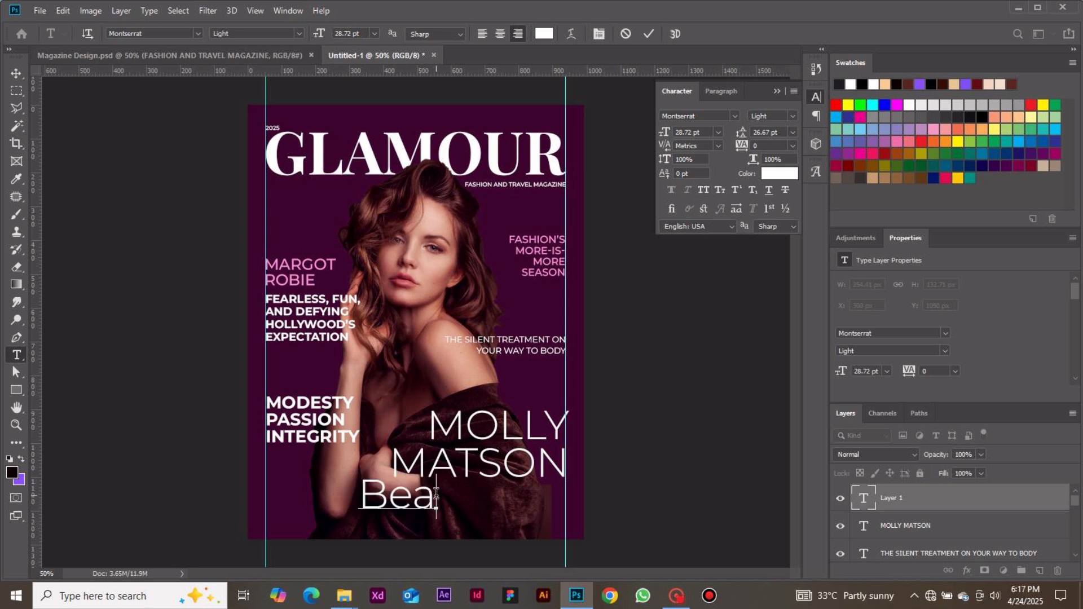
type("uty")
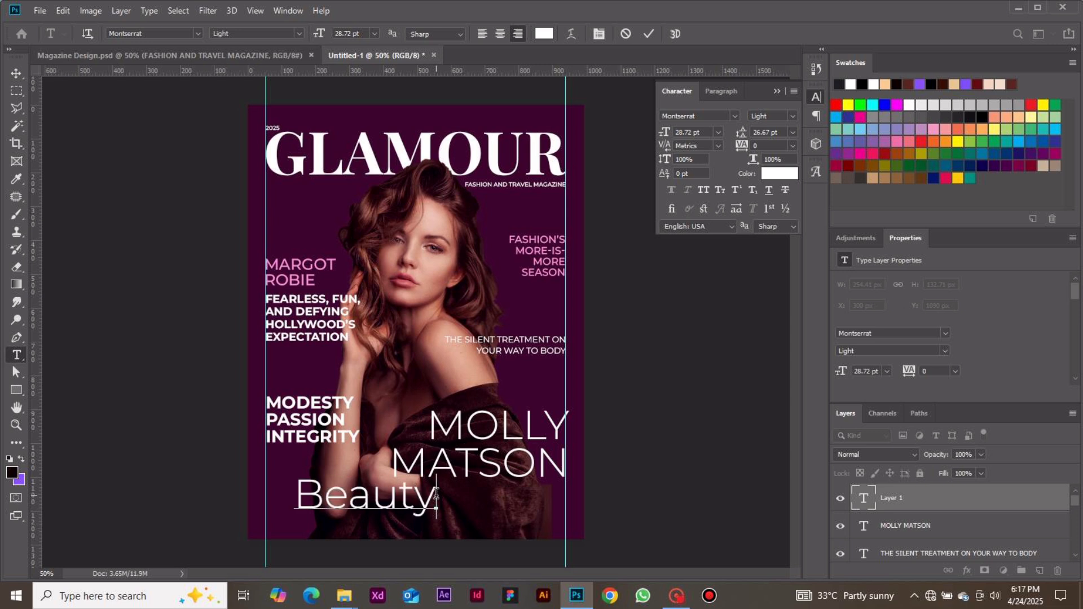
type(".")
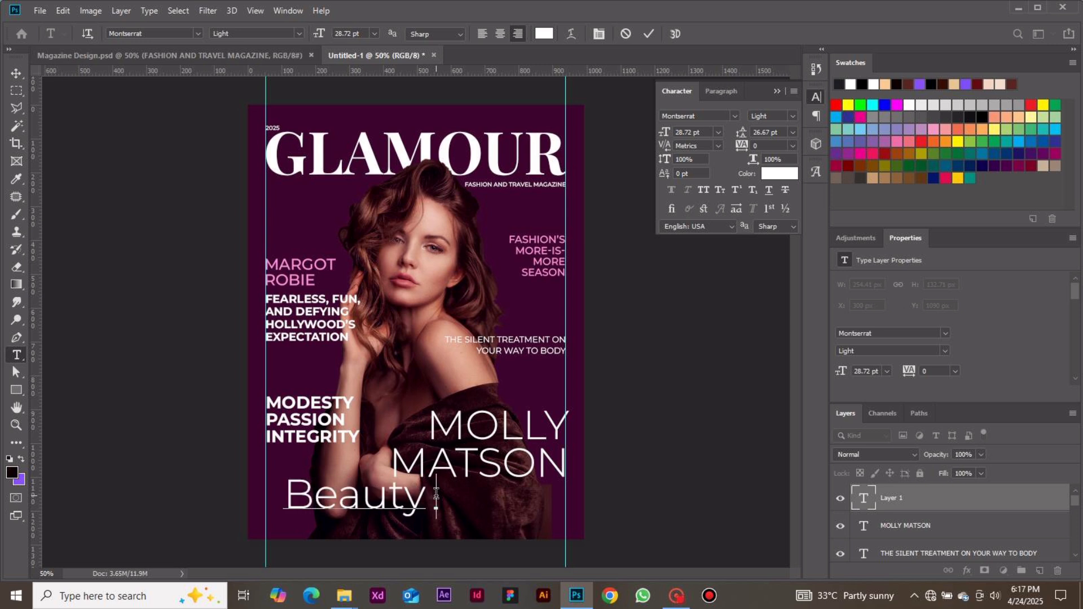
type("Icon")
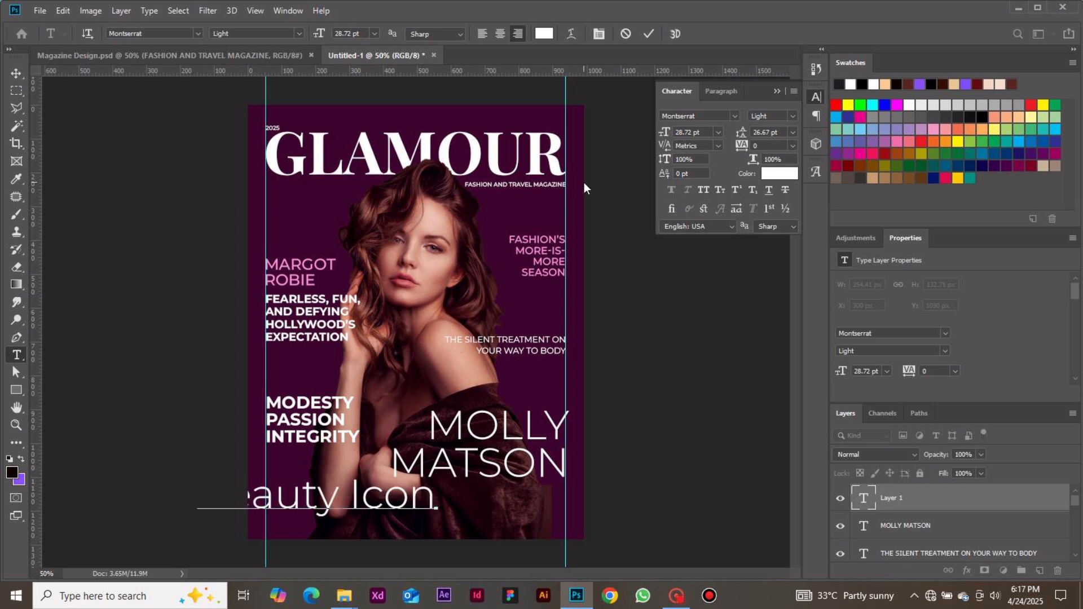
left_click(650, 33)
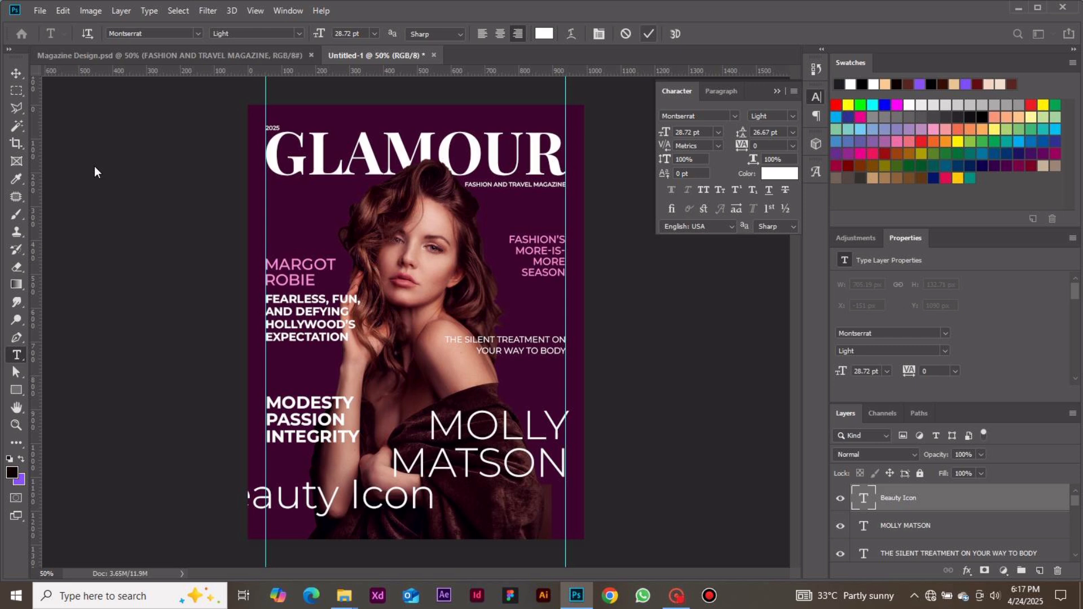
Move the "Beauty Icon" text against the right margin guide and change its style to Bold.
left_click(16, 73)
left_click_drag(382, 505, 521, 491)
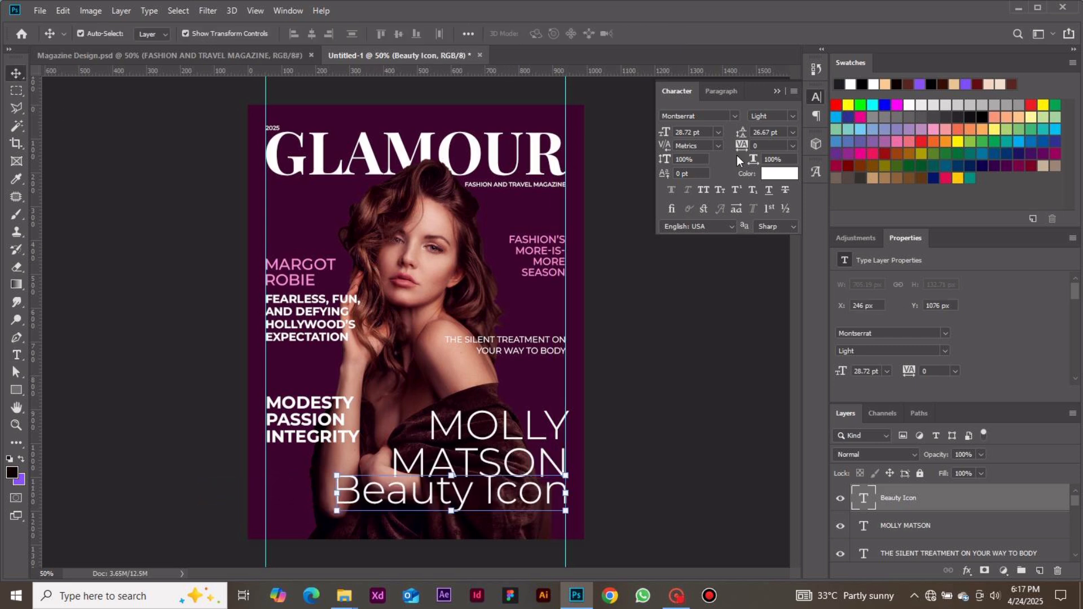
left_click(792, 117)
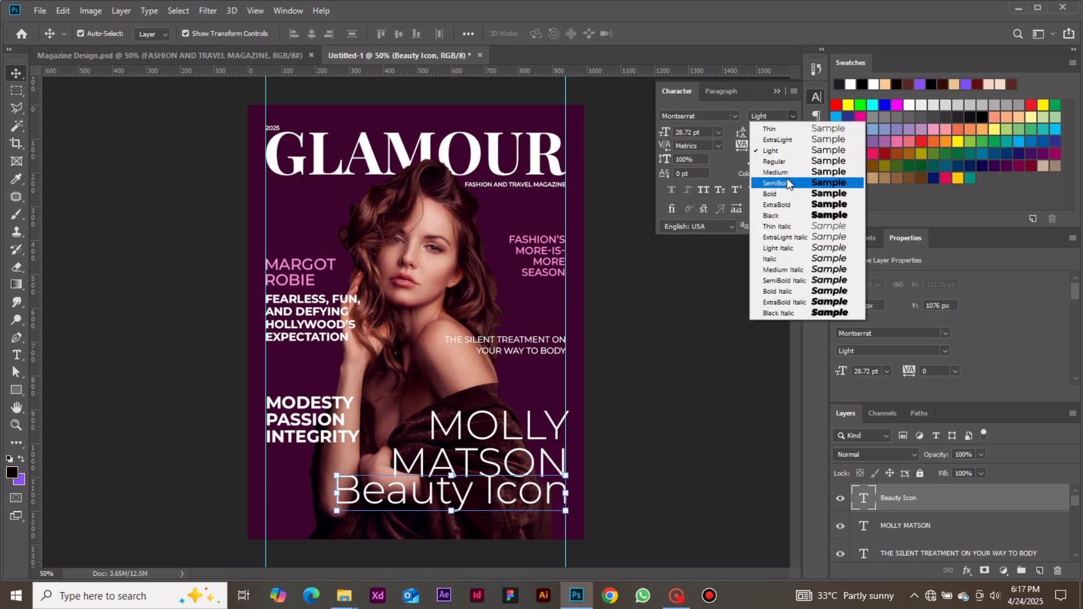
left_click(779, 193)
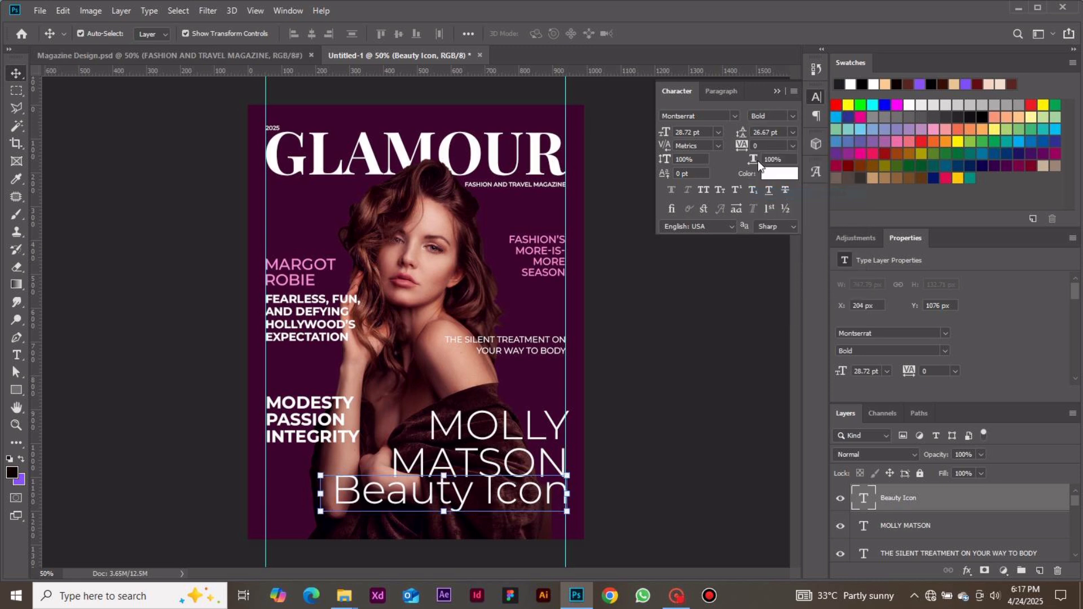
Set the "Beauty Icon" font size to 16.41 pt.
left_click(718, 132)
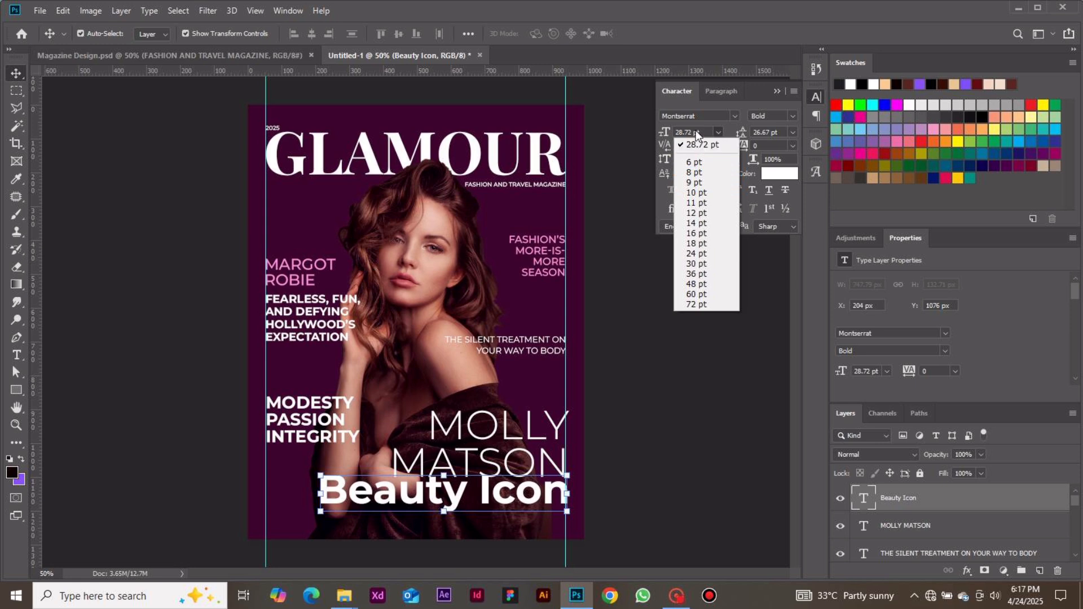
left_click(696, 134)
left_click_drag(693, 132, 637, 158)
type("1")
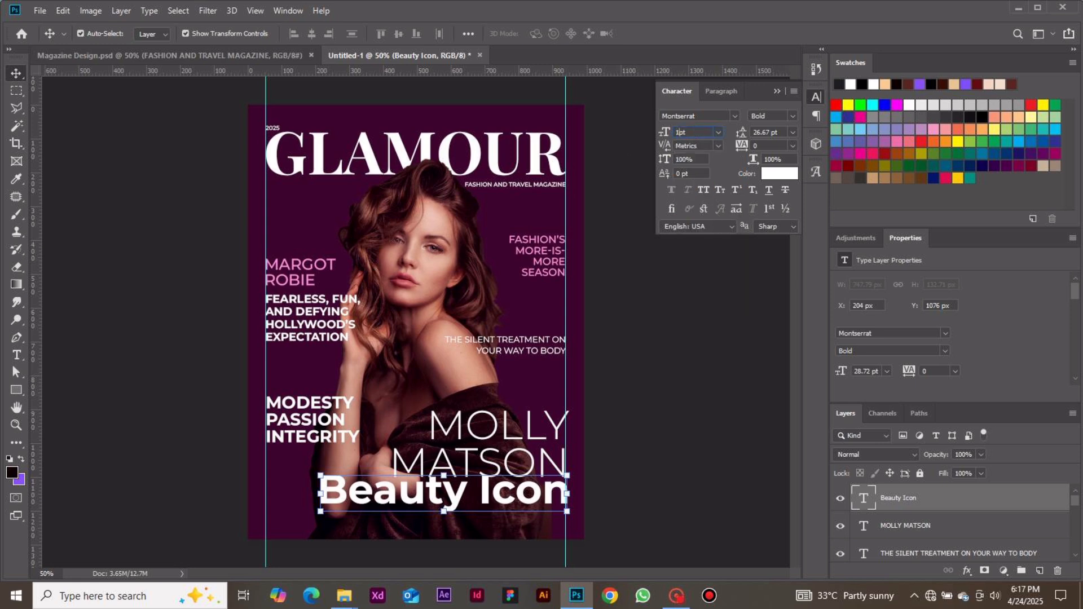
type("6")
type(".")
type("41")
key("Return")
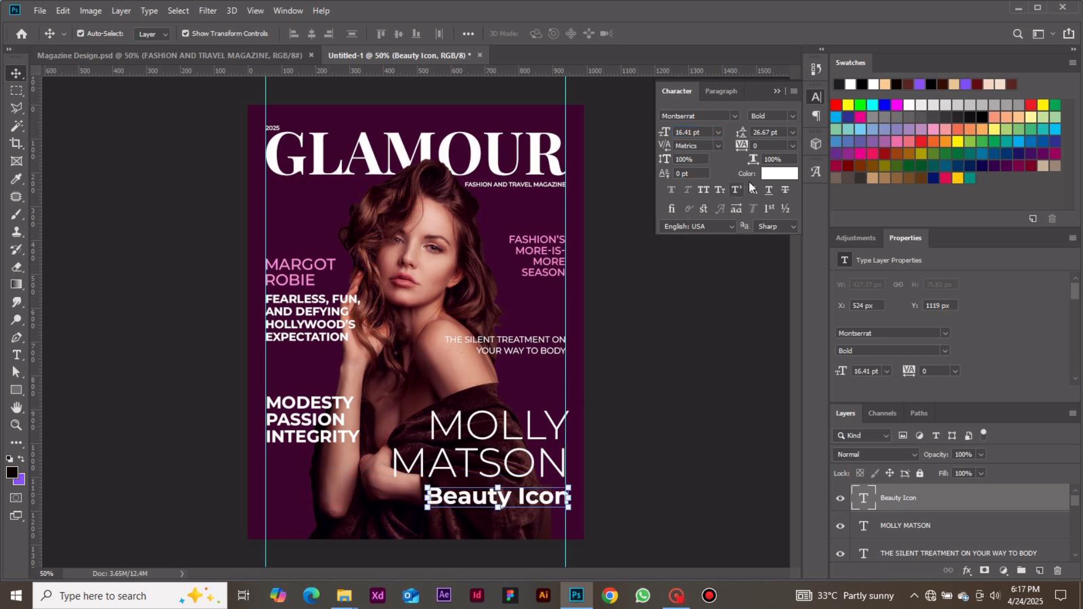
Change the "Beauty Icon" text color to pink #fe8ed9.
left_click(767, 175)
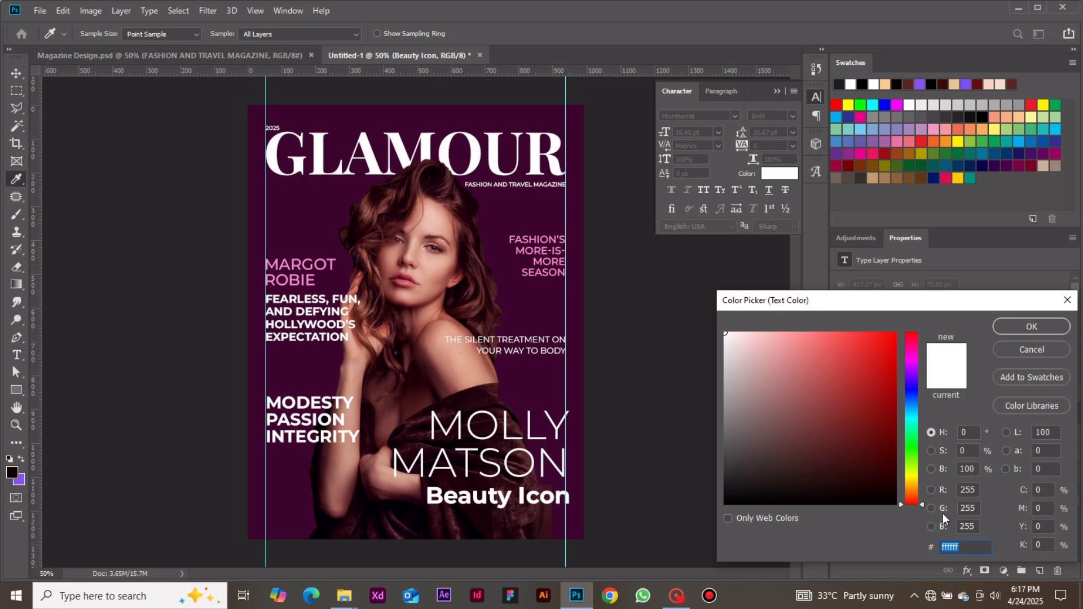
type("fe")
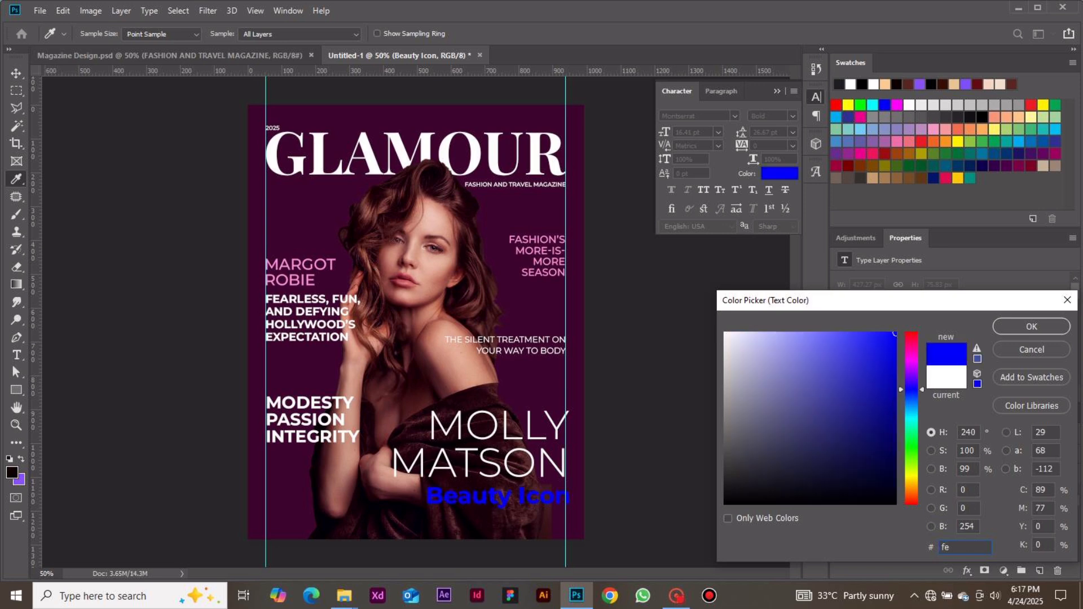
type("8")
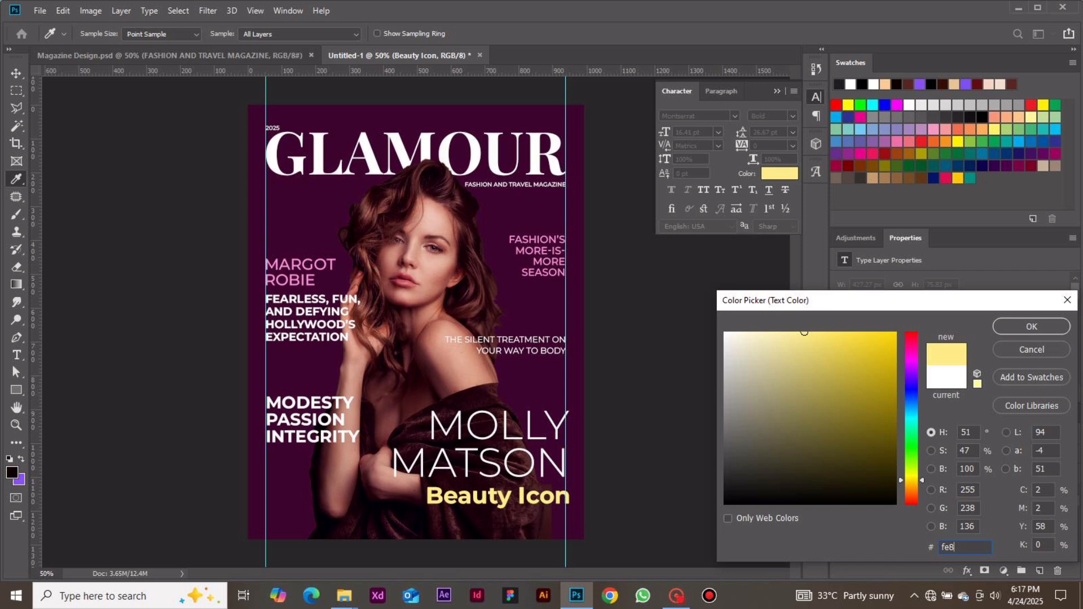
type("ed")
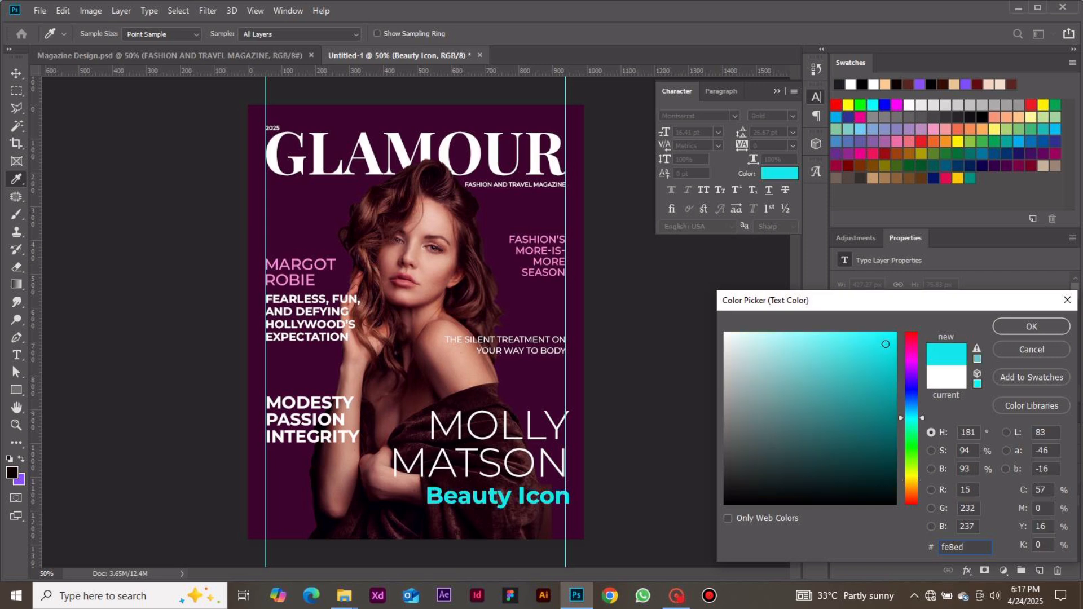
type("9")
key("Return")
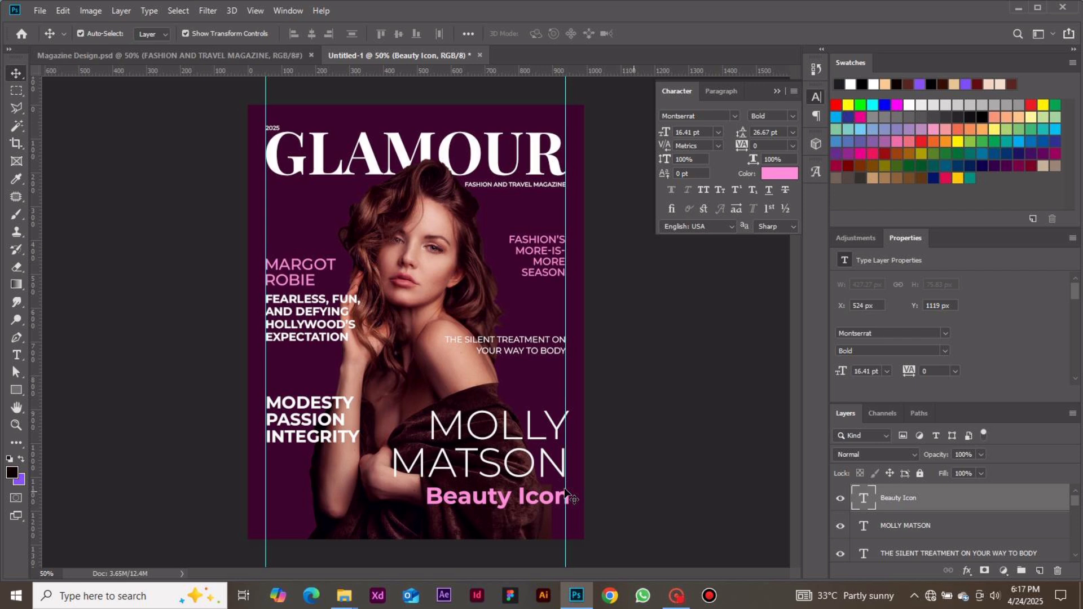
Align the pink "Beauty Icon" text with the right margin guide, just below the large two-line name, and deselect it.
left_click_drag(553, 501, 547, 500)
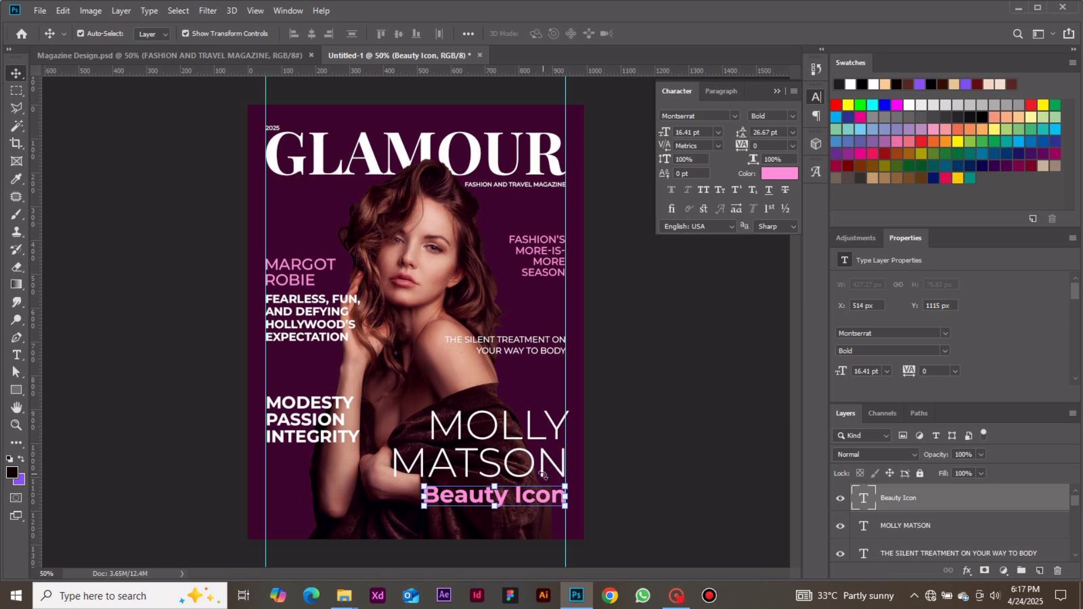
left_click(644, 462)
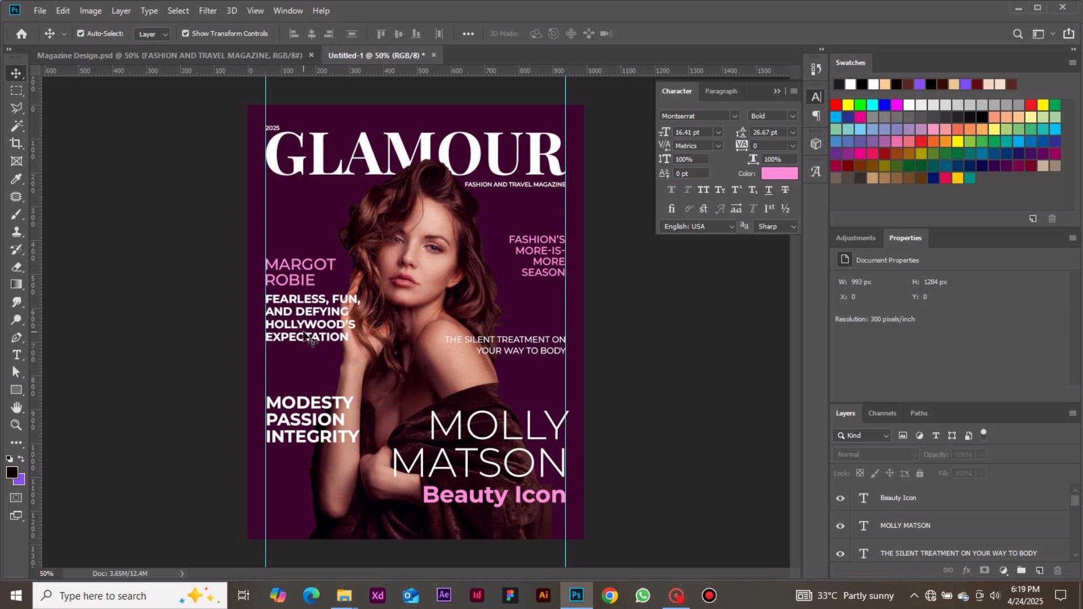
Narrow the "THE SILENT TREATMENT ON YOUR WAY TO BODY" text box to about 314 px so the first line breaks after "TREATMENT".
left_click(530, 364)
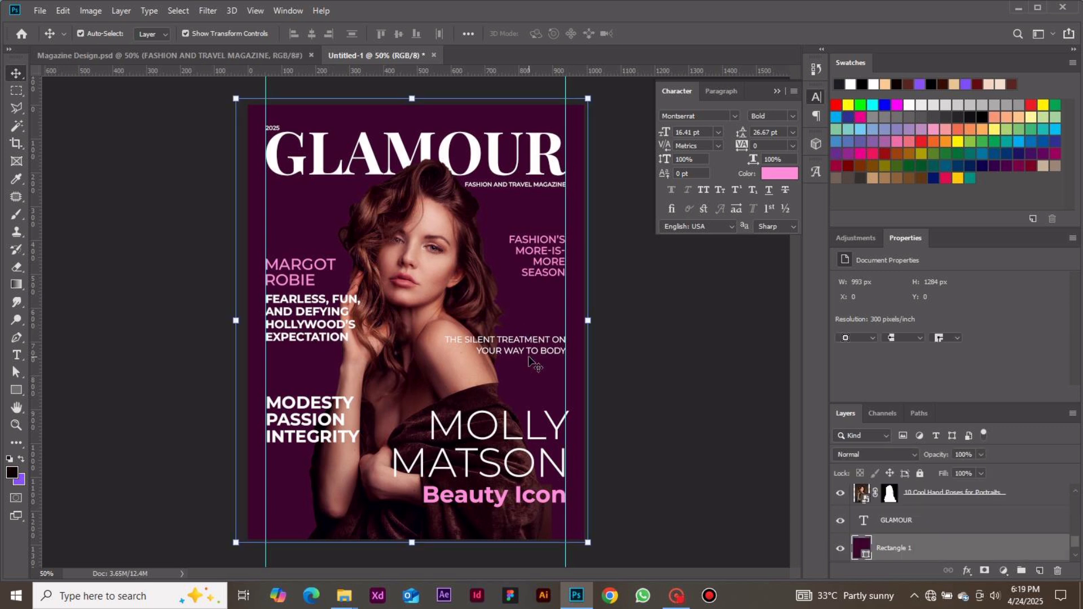
left_click(530, 350)
double_click(530, 351)
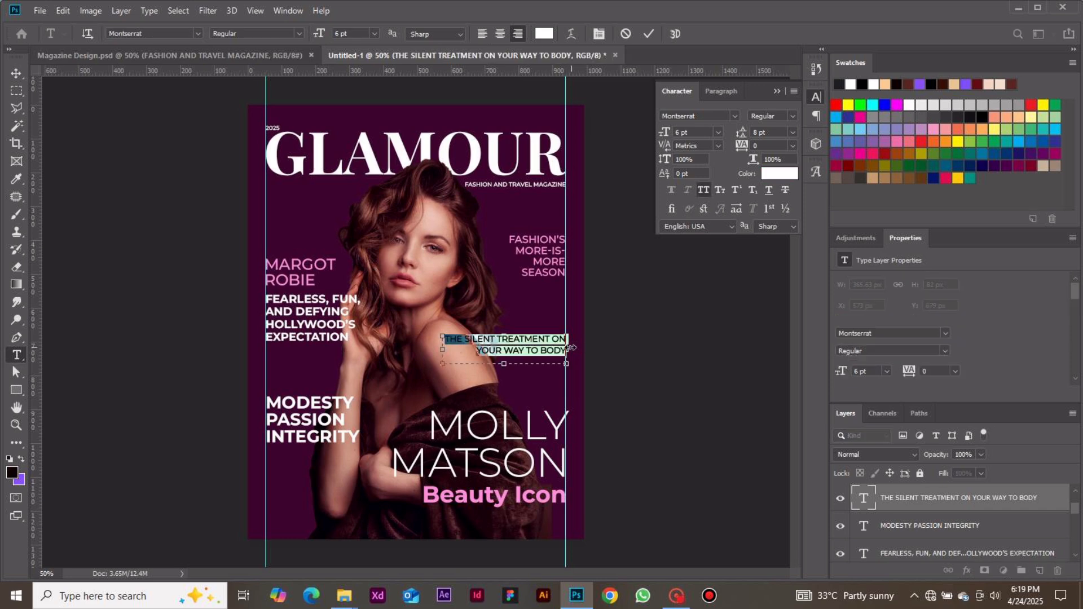
left_click_drag(571, 347, 552, 348)
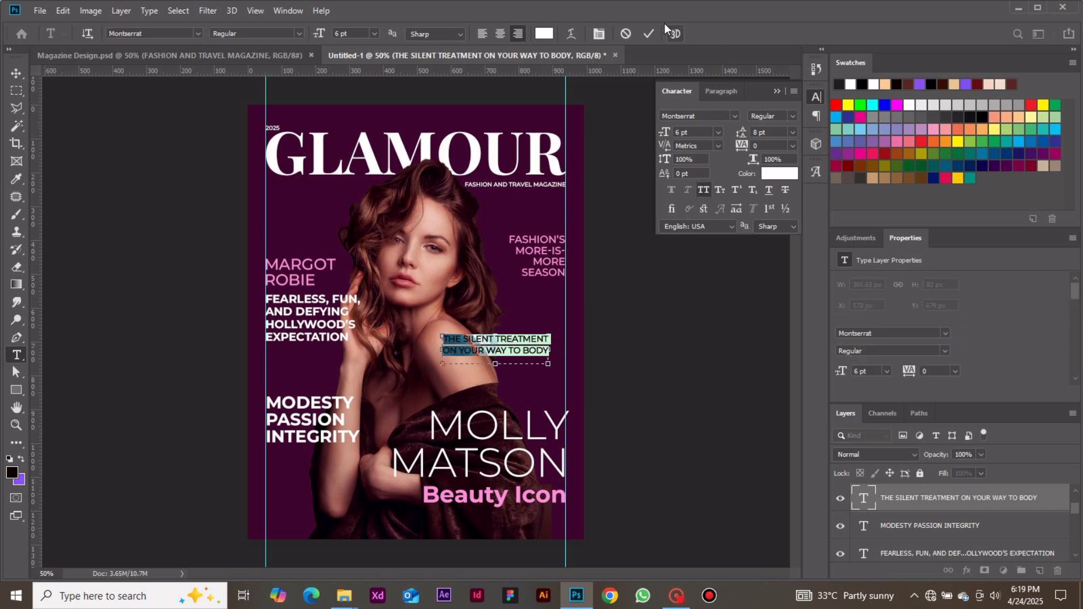
left_click(653, 33)
Move the "THE SILENT TREATMENT ON YOUR WAY TO BODY" text up slightly and against the right margin guide, at about X 627 px, Y 655 px.
key("v")
left_click_drag(525, 355, 541, 348)
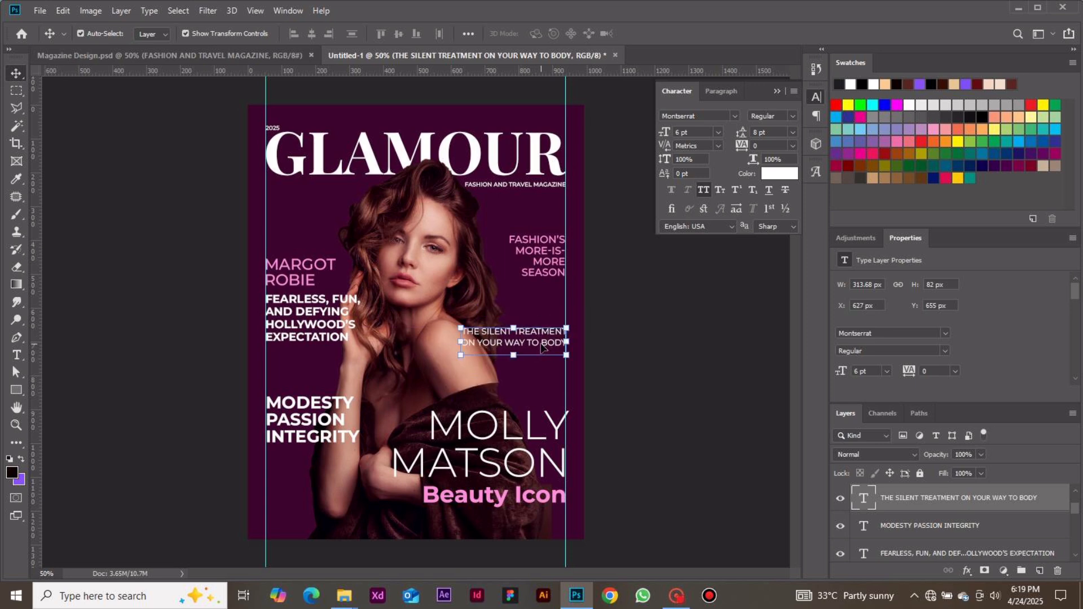
left_click(677, 335)
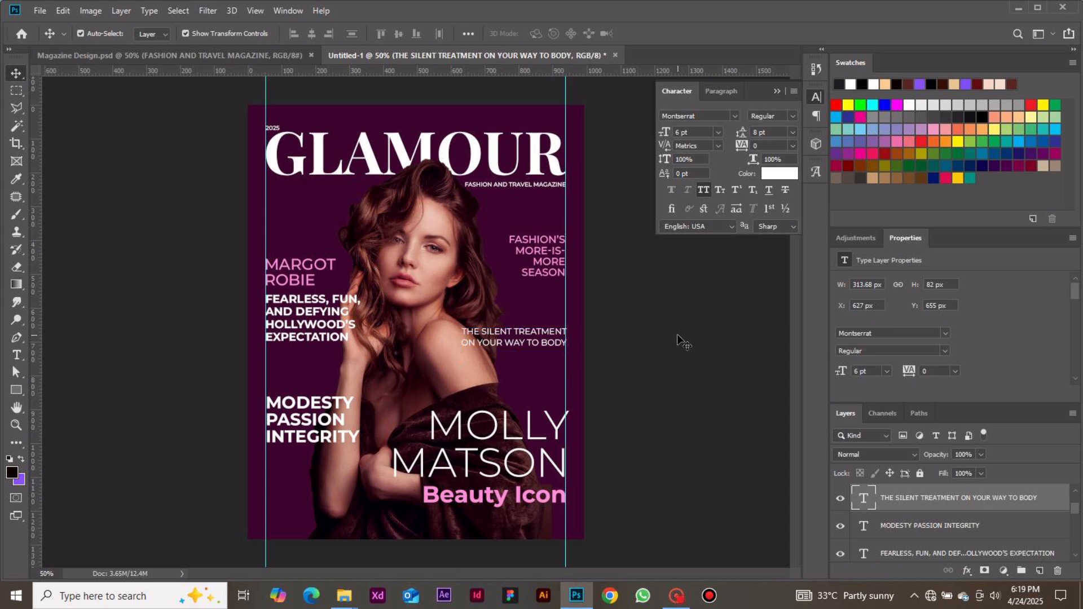